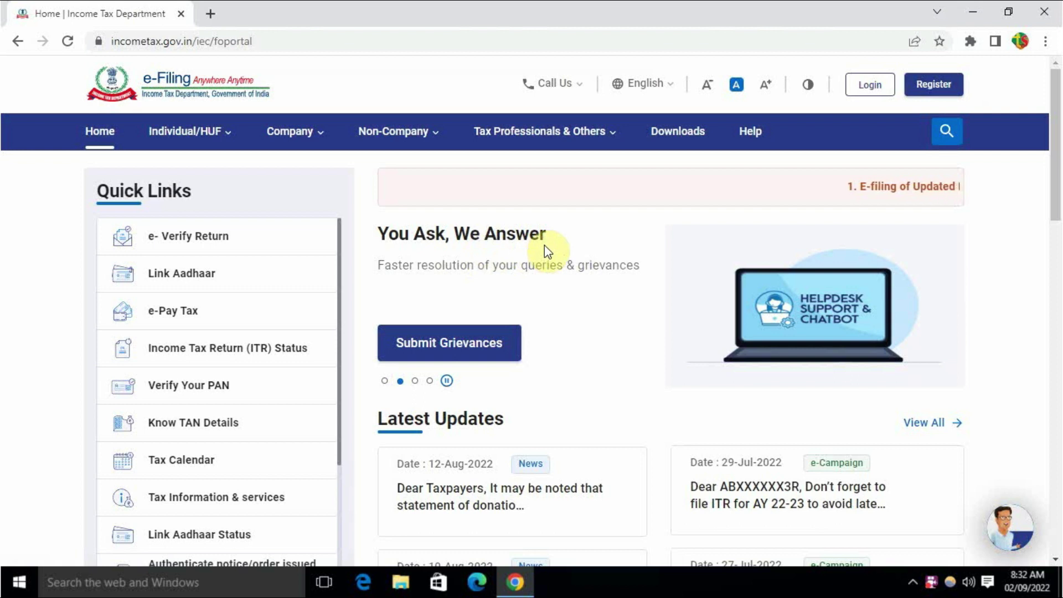
Open the Downloads page of the income tax e-filing portal.
{"action": "scroll", "coordinate": [559, 277], "scroll_direction": "down", "scroll_amount": 6}
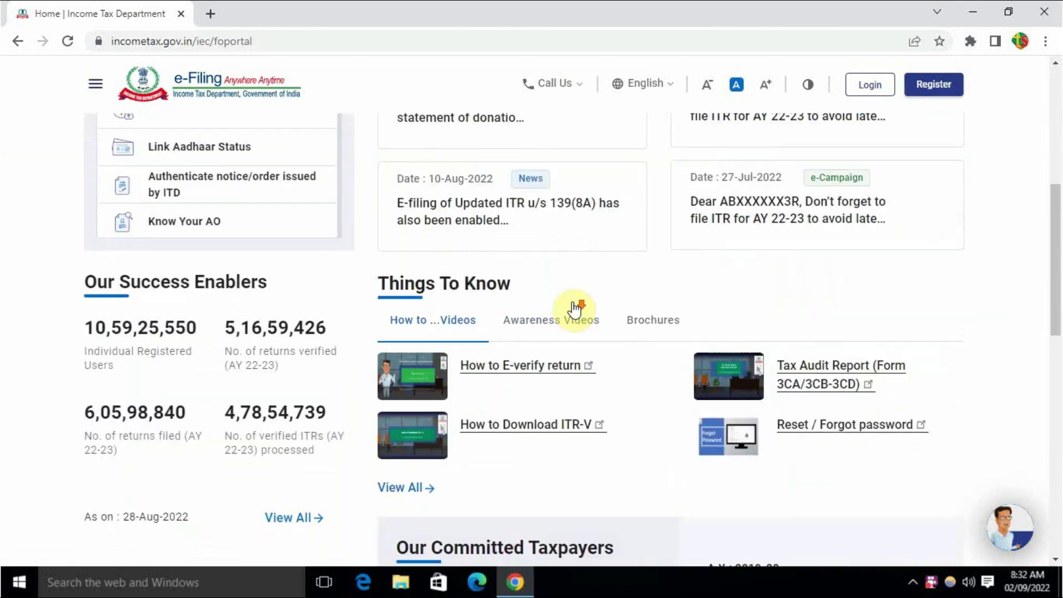
{"action": "scroll", "coordinate": [576, 308], "scroll_direction": "up", "scroll_amount": 6}
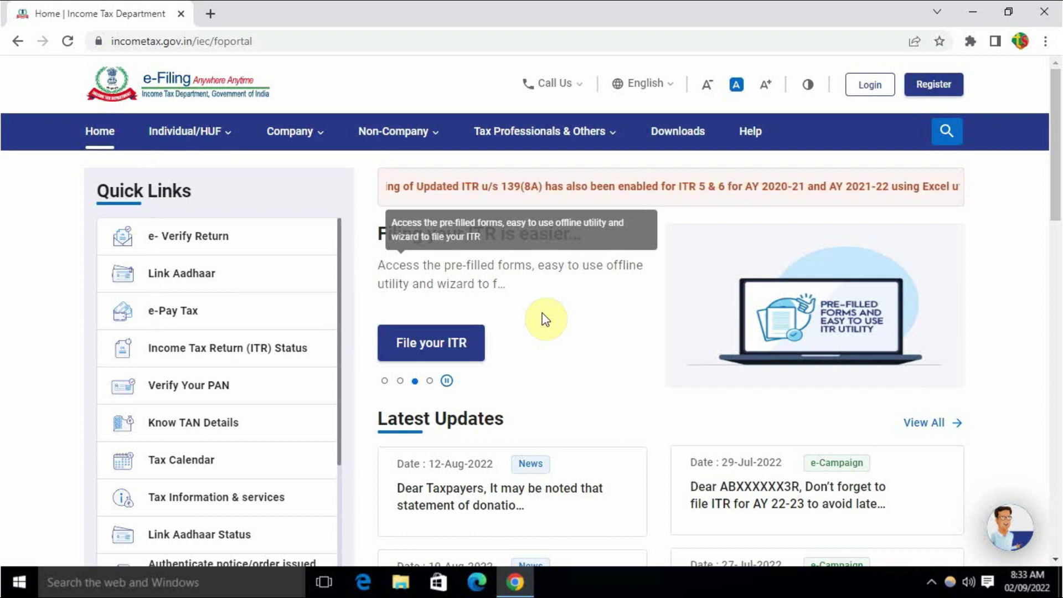
{"action": "left_click", "coordinate": [666, 132]}
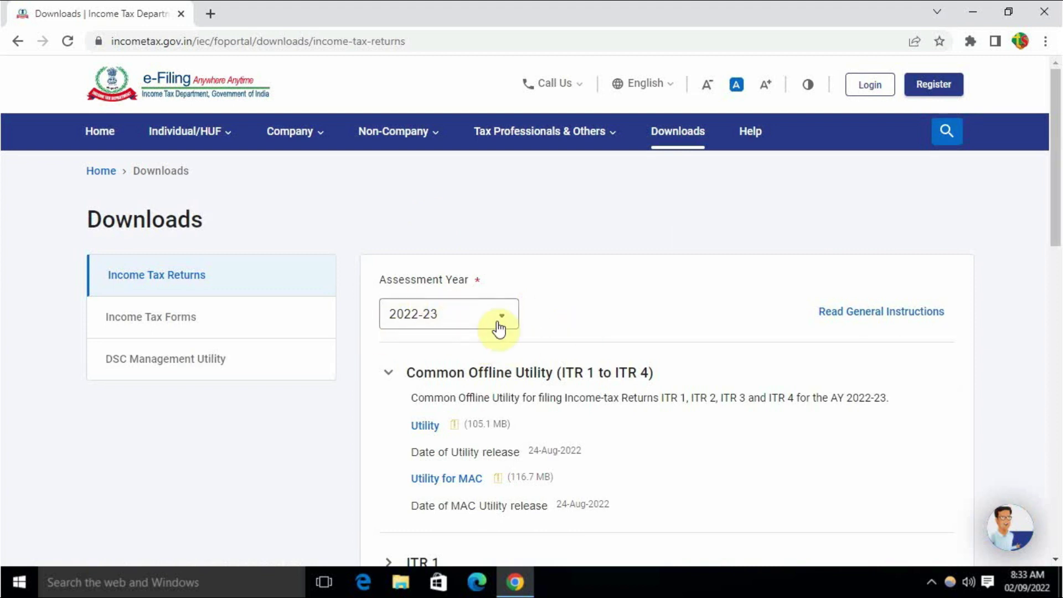
Set the assessment year for the income tax return downloads to 2021-22.
{"action": "scroll", "coordinate": [469, 352], "scroll_direction": "down", "scroll_amount": 5}
{"action": "scroll", "coordinate": [477, 361], "scroll_direction": "up", "scroll_amount": 6}
{"action": "scroll", "coordinate": [571, 315], "scroll_direction": "down", "scroll_amount": 4}
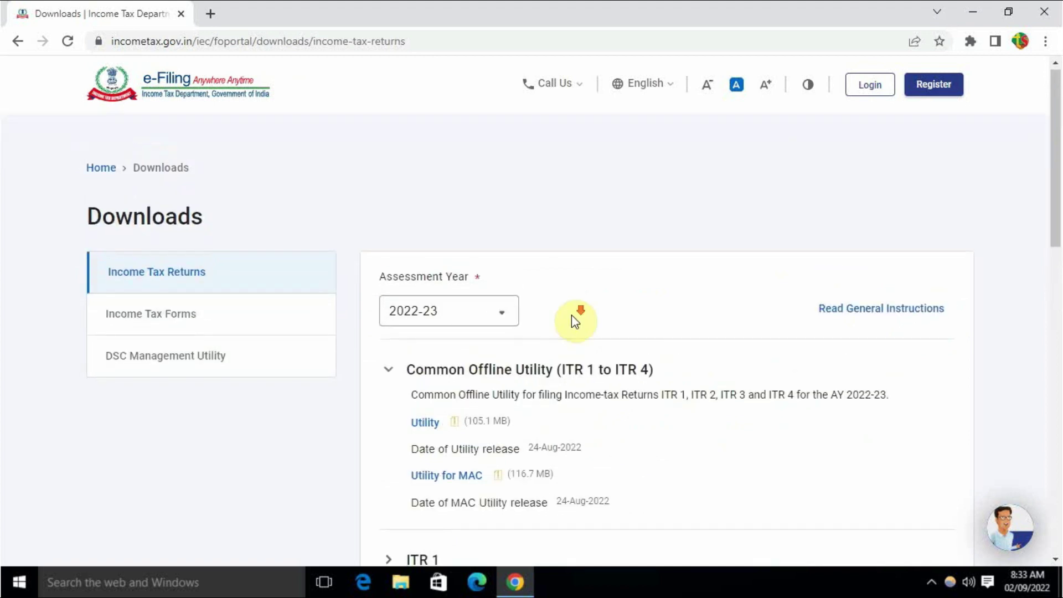
{"action": "scroll", "coordinate": [575, 310], "scroll_direction": "up", "scroll_amount": 4}
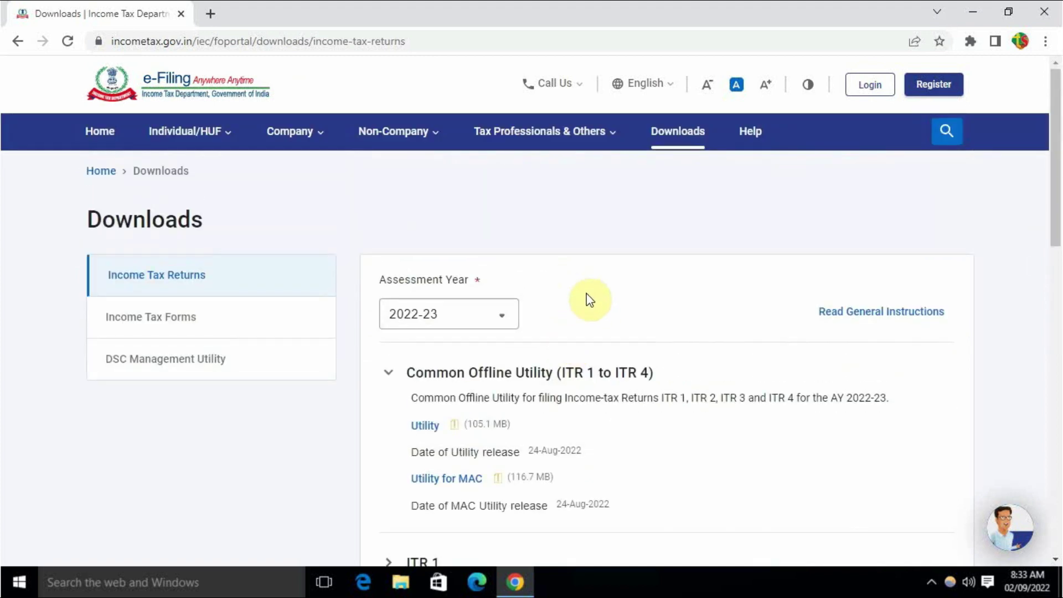
{"action": "left_click", "coordinate": [455, 314]}
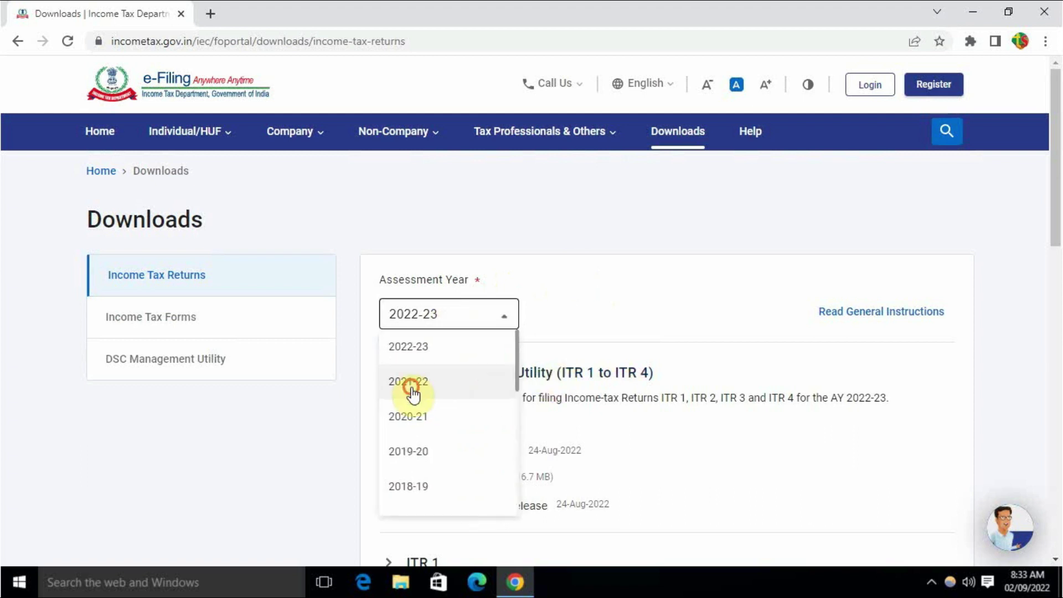
{"action": "left_click", "coordinate": [491, 396]}
Expand the ITR 4 section in the list of return utilities.
{"action": "scroll", "coordinate": [543, 354], "scroll_direction": "down", "scroll_amount": 5}
{"action": "scroll", "coordinate": [541, 363], "scroll_direction": "up", "scroll_amount": 5}
{"action": "scroll", "coordinate": [541, 363], "scroll_direction": "down", "scroll_amount": 5}
{"action": "scroll", "coordinate": [503, 408], "scroll_direction": "down", "scroll_amount": 3}
{"action": "left_click", "coordinate": [432, 320]}
{"action": "scroll", "coordinate": [443, 360], "scroll_direction": "down", "scroll_amount": 1}
{"action": "left_click", "coordinate": [595, 305]}
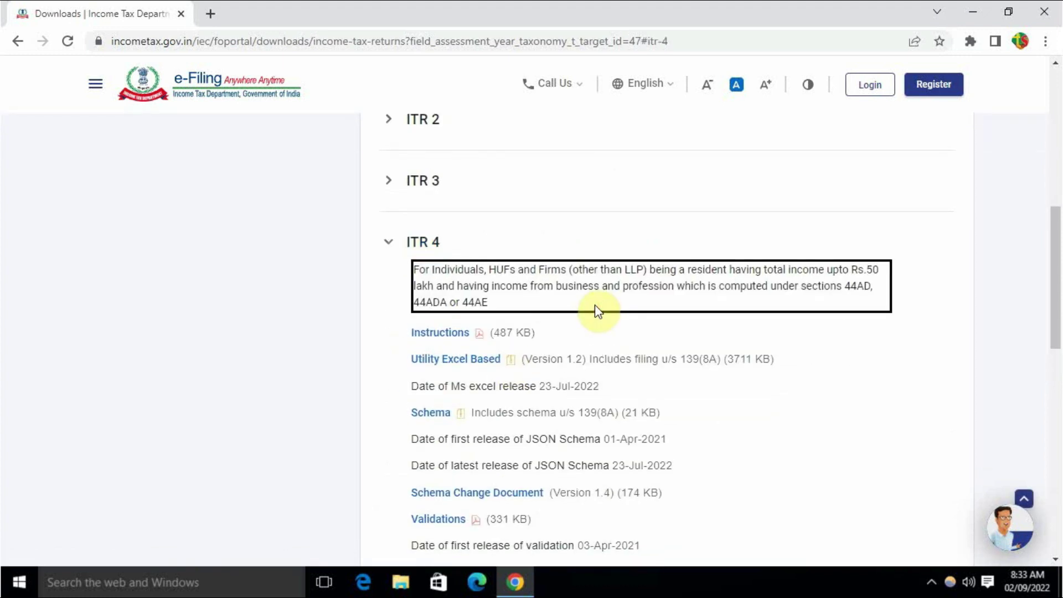
Examine the ITR 4 eligibility text, the Excel utility's section 139(8A) note and its release date.
{"action": "left_click_drag", "start_coordinate": [417, 301], "coordinate": [445, 302]}
{"action": "left_click", "coordinate": [603, 322]}
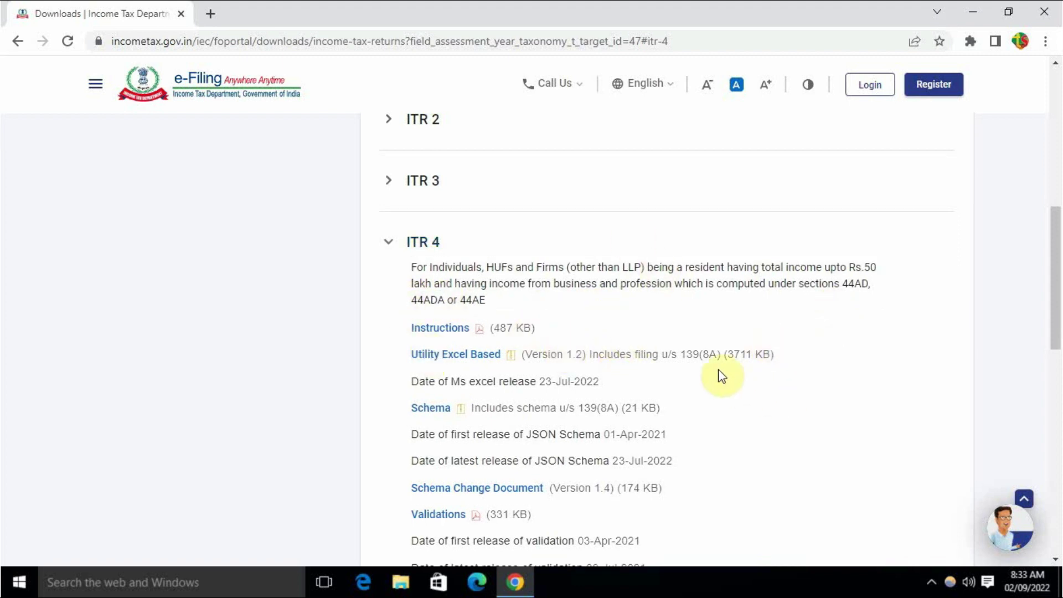
{"action": "left_click_drag", "start_coordinate": [665, 355], "coordinate": [718, 356]}
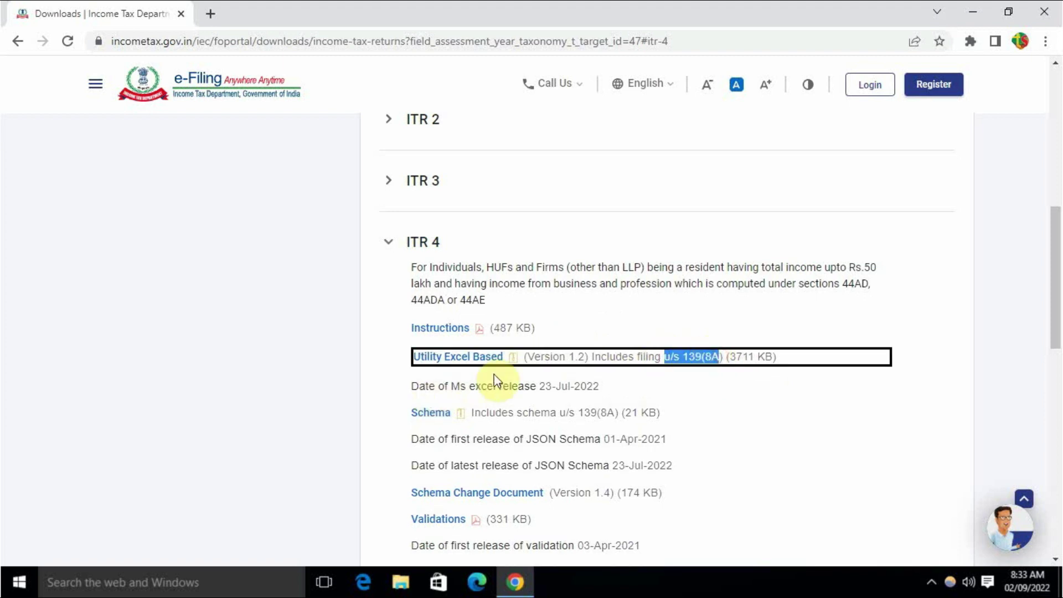
{"action": "left_click", "coordinate": [396, 381]}
{"action": "left_click_drag", "start_coordinate": [397, 381], "coordinate": [482, 373]}
{"action": "left_click", "coordinate": [565, 371]}
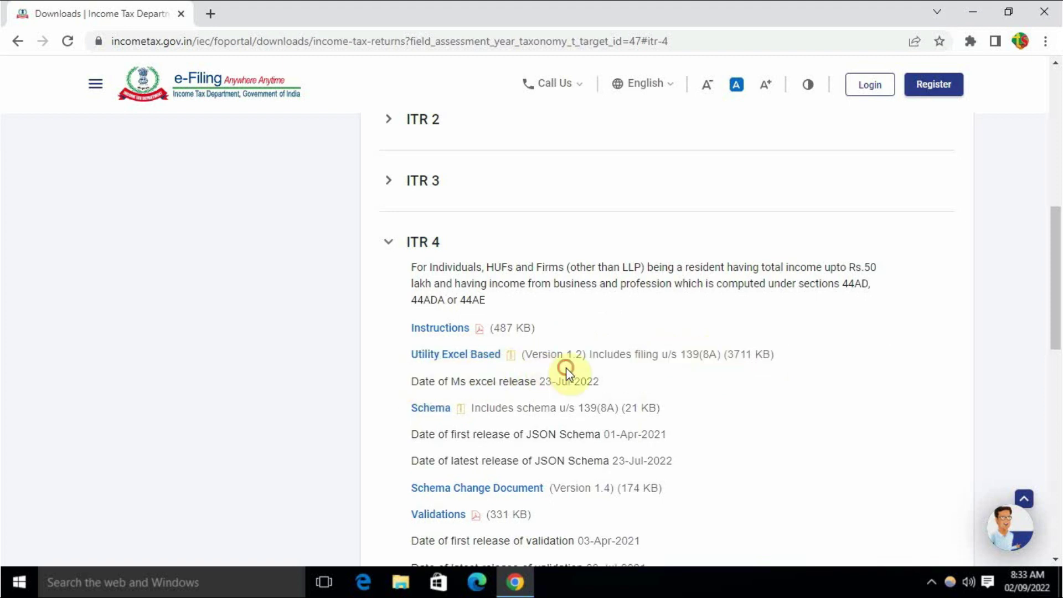
{"action": "left_click_drag", "start_coordinate": [410, 369], "coordinate": [554, 378]}
{"action": "left_click", "coordinate": [693, 388]}
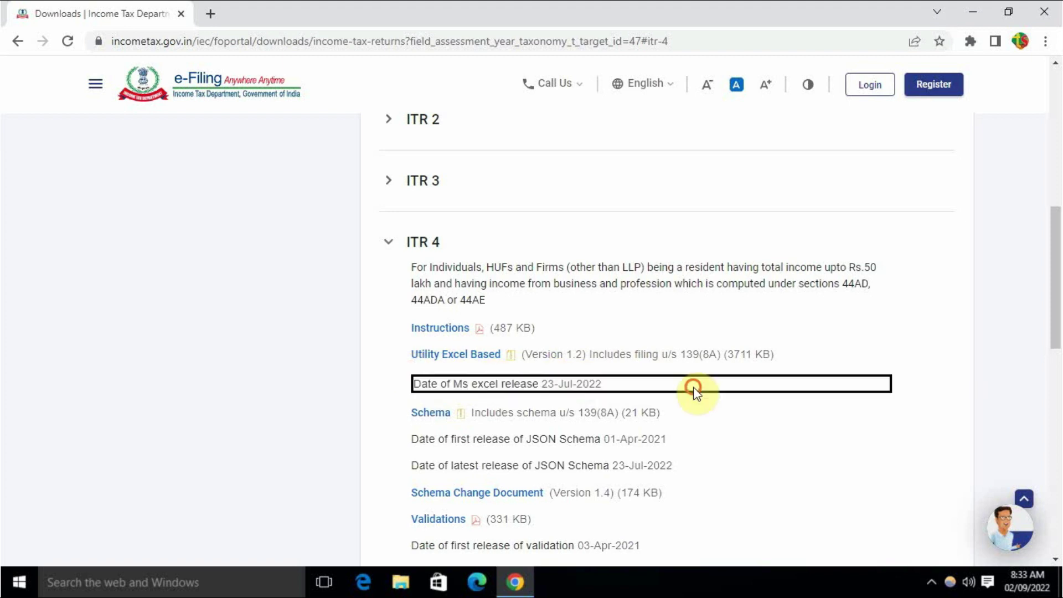
Reselect 2021-22 as the assessment year above the list of return utilities.
{"action": "scroll", "coordinate": [696, 394], "scroll_direction": "up", "scroll_amount": 7}
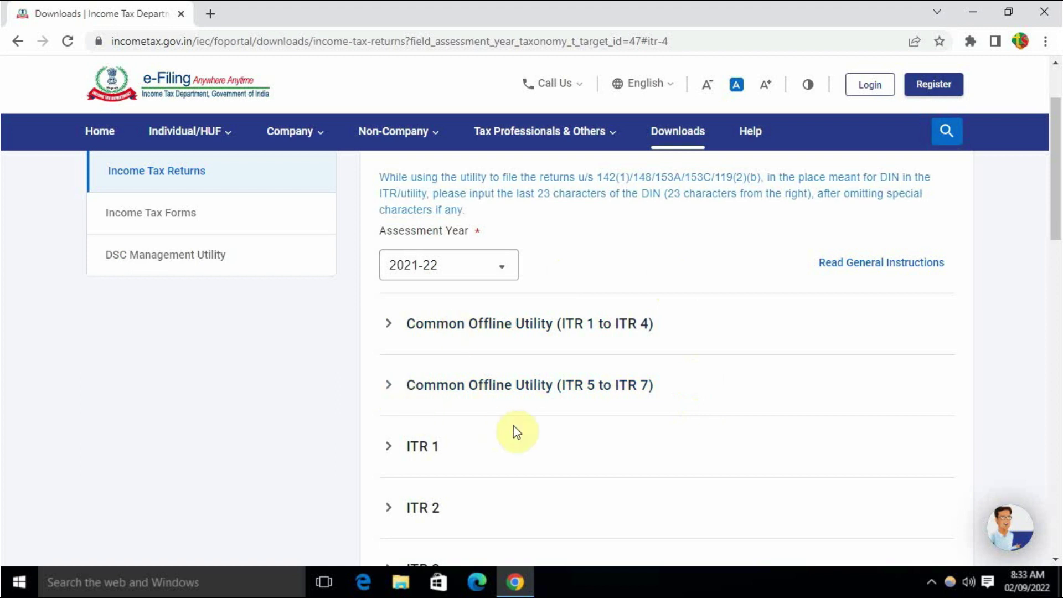
{"action": "scroll", "coordinate": [516, 431], "scroll_direction": "down", "scroll_amount": 2}
{"action": "scroll", "coordinate": [489, 415], "scroll_direction": "down", "scroll_amount": 3}
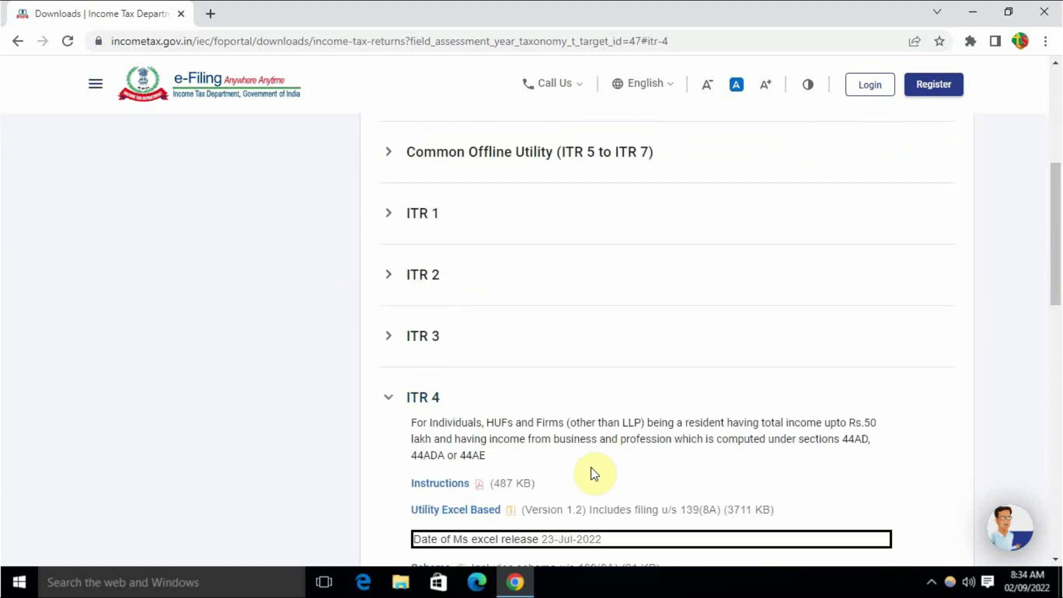
{"action": "scroll", "coordinate": [553, 451], "scroll_direction": "up", "scroll_amount": 5}
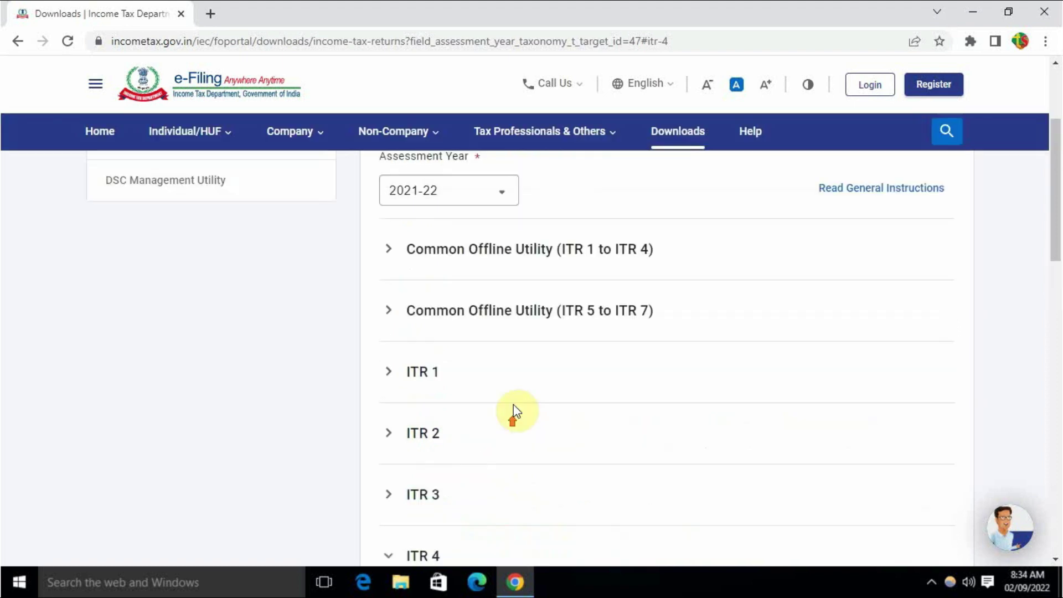
{"action": "left_click", "coordinate": [445, 269]}
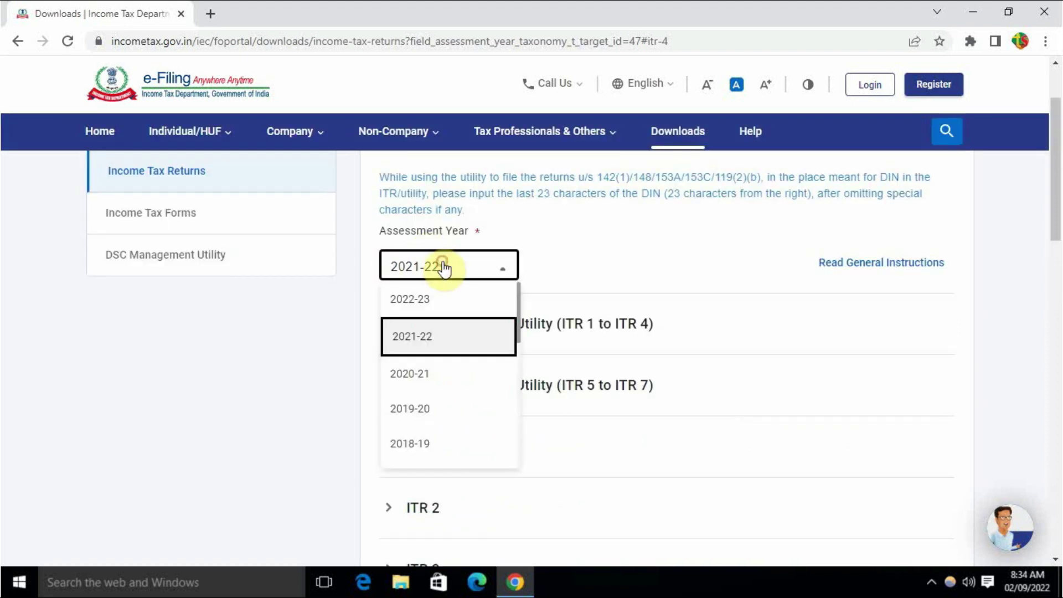
{"action": "left_click", "coordinate": [432, 339]}
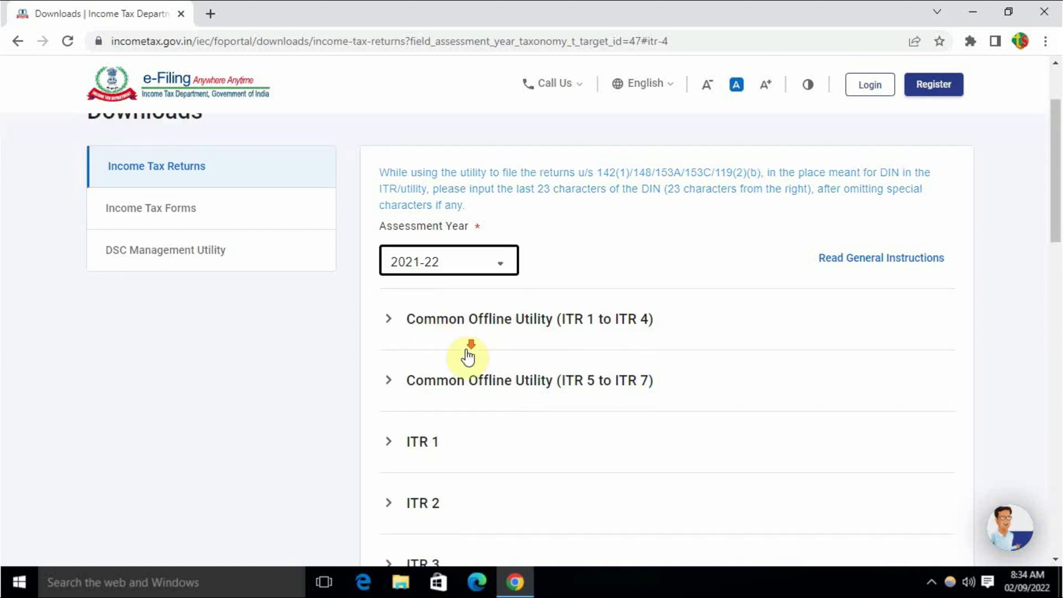
Review the Excel-based utility entry in the ITR 4 section for assessment year 2021-22.
{"action": "scroll", "coordinate": [498, 377], "scroll_direction": "down", "scroll_amount": 5}
{"action": "scroll", "coordinate": [497, 228], "scroll_direction": "up", "scroll_amount": 4}
{"action": "scroll", "coordinate": [424, 194], "scroll_direction": "down", "scroll_amount": 4}
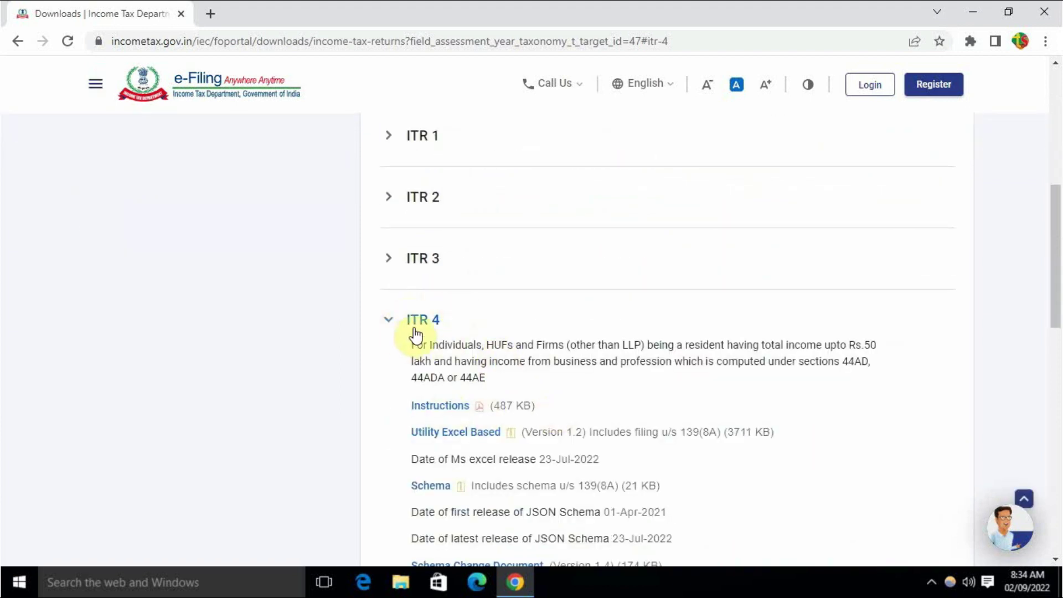
{"action": "scroll", "coordinate": [444, 430], "scroll_direction": "down", "scroll_amount": 3}
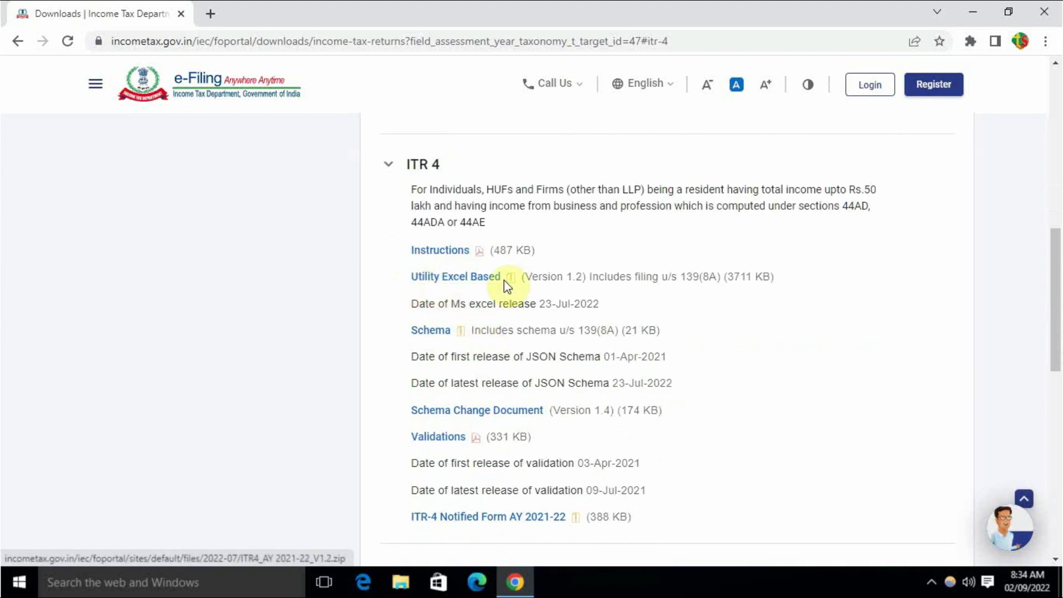
{"action": "scroll", "coordinate": [487, 310], "scroll_direction": "up", "scroll_amount": 6}
{"action": "scroll", "coordinate": [493, 370], "scroll_direction": "up", "scroll_amount": 4}
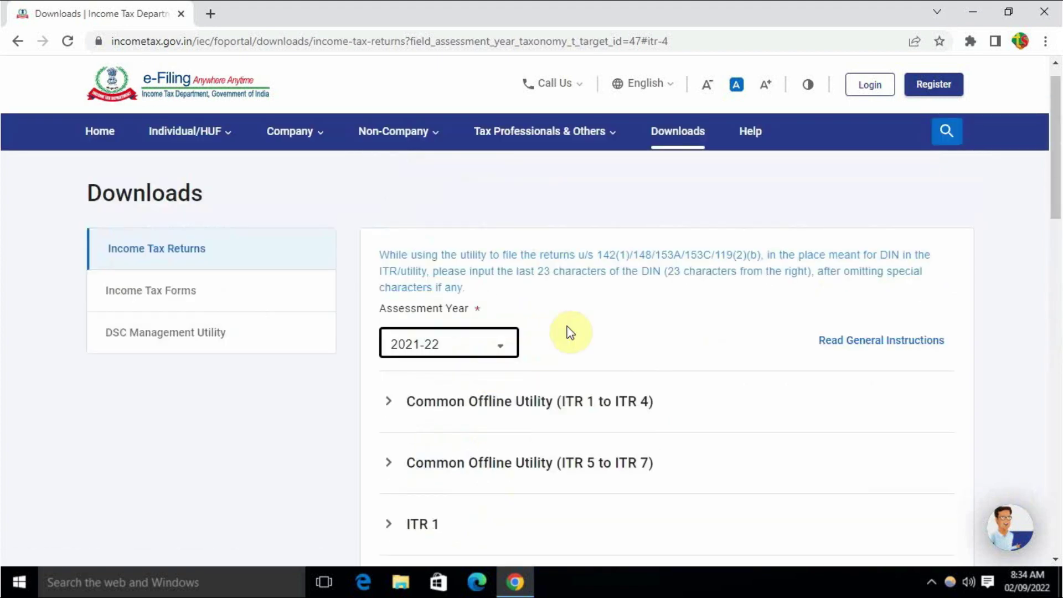
Look into the Common Offline Utility (ITR 1 to ITR 4) section and expand the ITR 4 section again.
{"action": "left_click", "coordinate": [540, 400]}
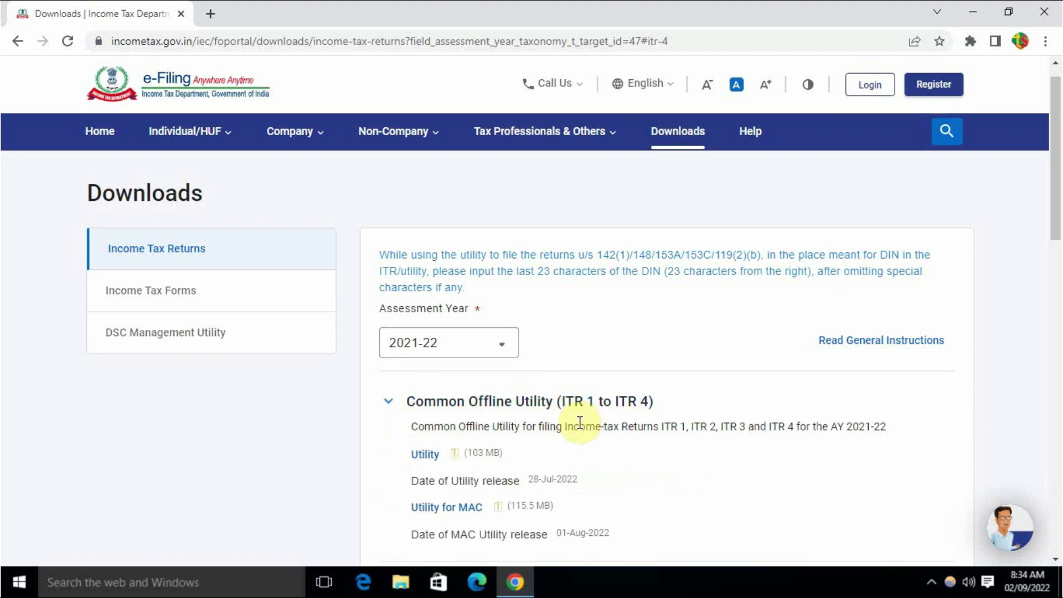
{"action": "scroll", "coordinate": [526, 424], "scroll_direction": "down", "scroll_amount": 3}
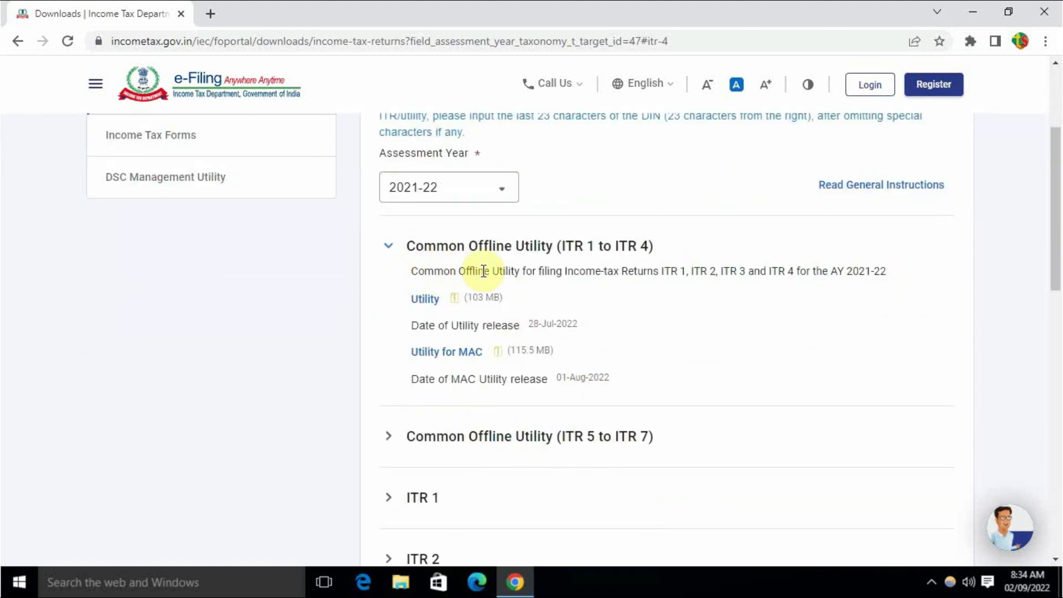
{"action": "scroll", "coordinate": [664, 287], "scroll_direction": "down", "scroll_amount": 5}
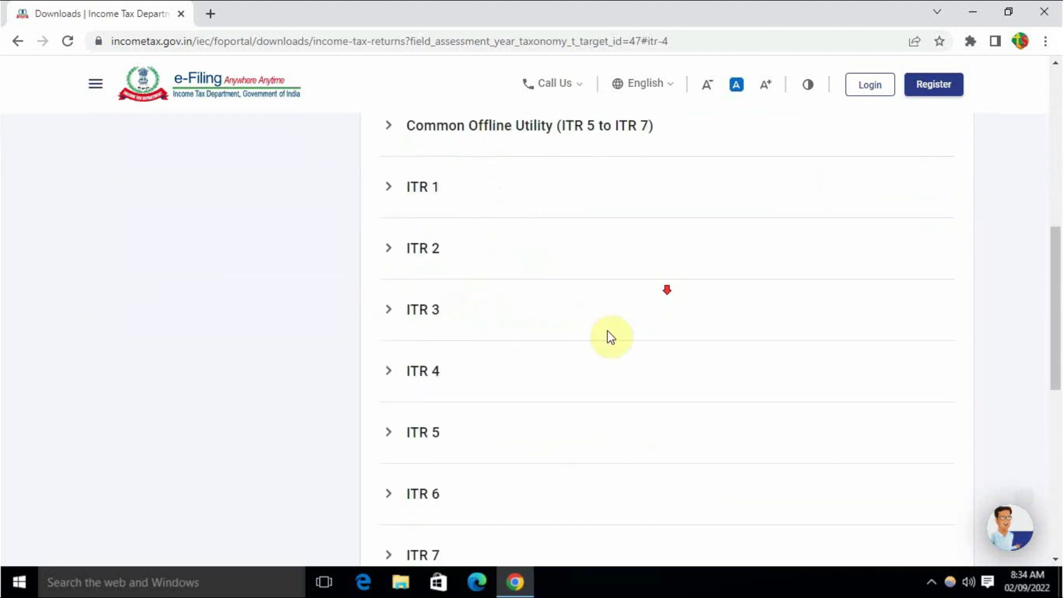
{"action": "left_click", "coordinate": [443, 370]}
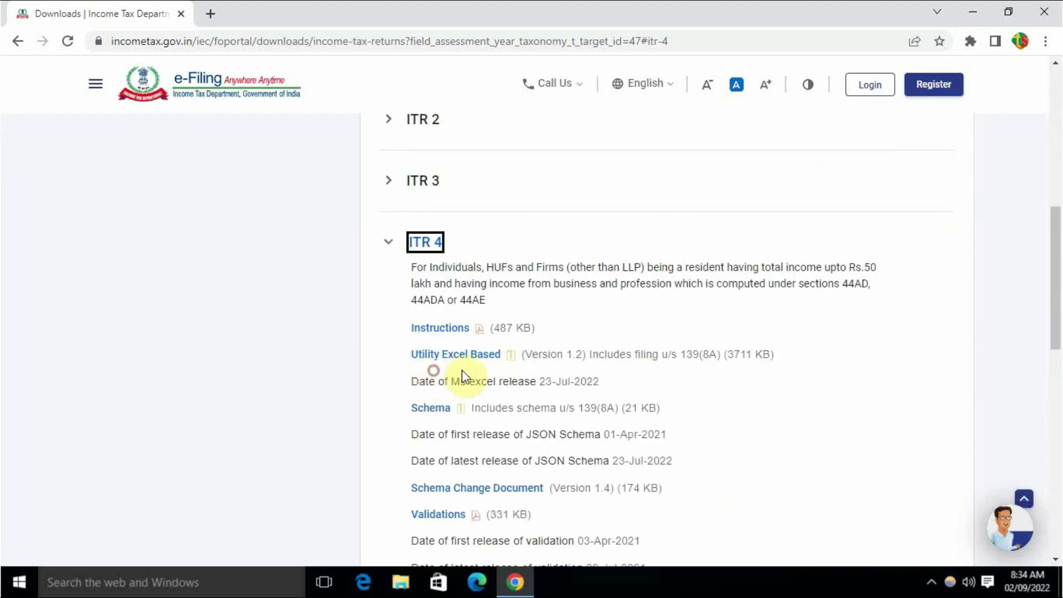
{"action": "left_click", "coordinate": [387, 344]}
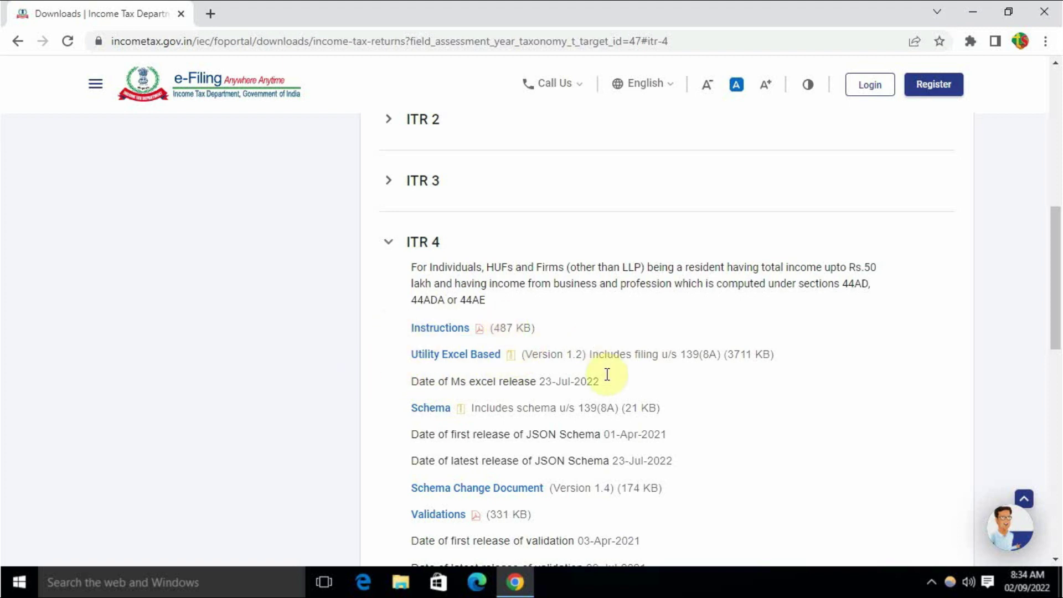
Switch to File Explorer and open the folder ITR4_AY 2021-22_V1.2 under Youtube Post, Sept 2022 on drive F.
{"action": "left_click", "coordinate": [402, 581]}
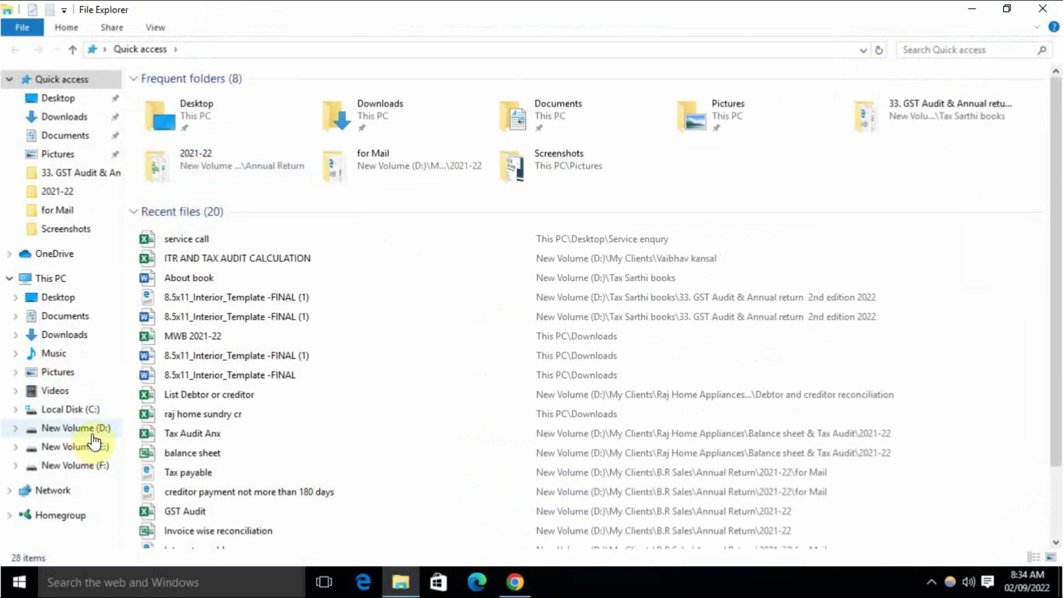
{"action": "left_click", "coordinate": [88, 466]}
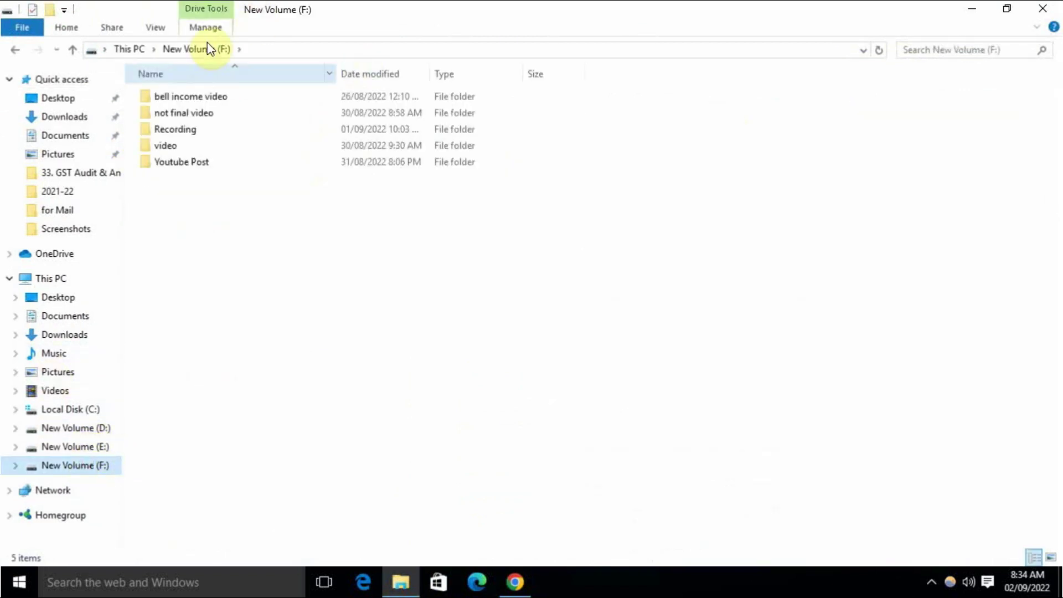
{"action": "double_click", "coordinate": [180, 165]}
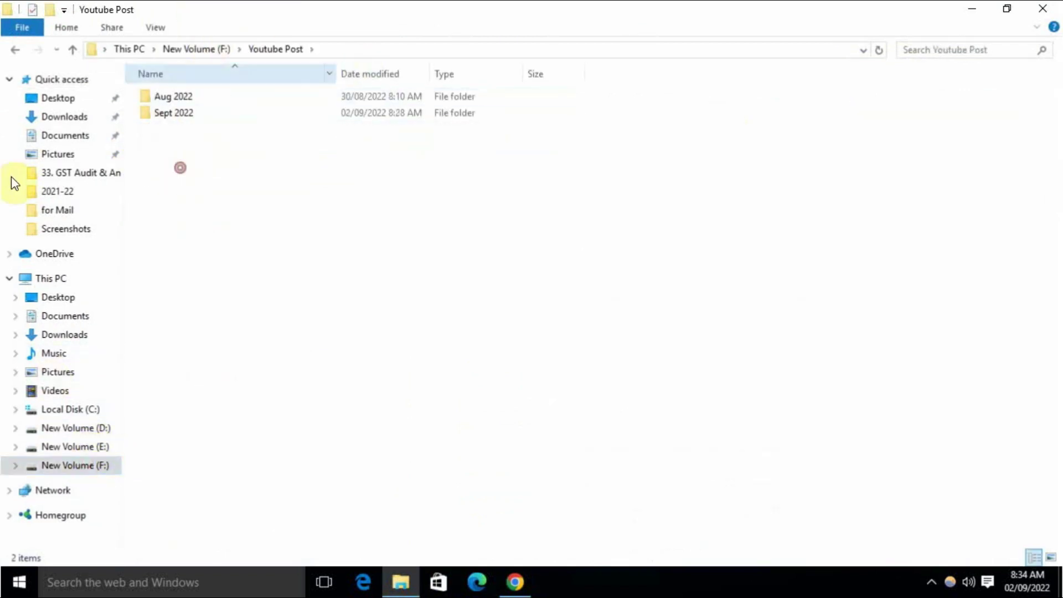
{"action": "double_click", "coordinate": [187, 116]}
{"action": "double_click", "coordinate": [229, 100]}
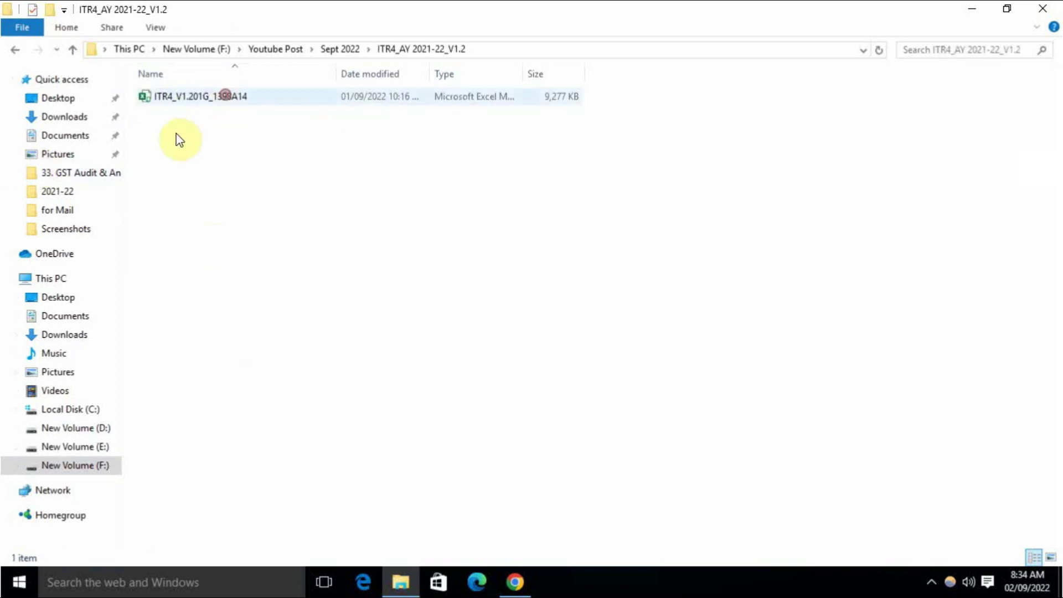
Open the ITR4_V1.201G_1398A14 workbook in Excel, dismissing the utility's start message and the Office licence banner.
{"action": "left_click", "coordinate": [204, 104]}
{"action": "double_click", "coordinate": [201, 100]}
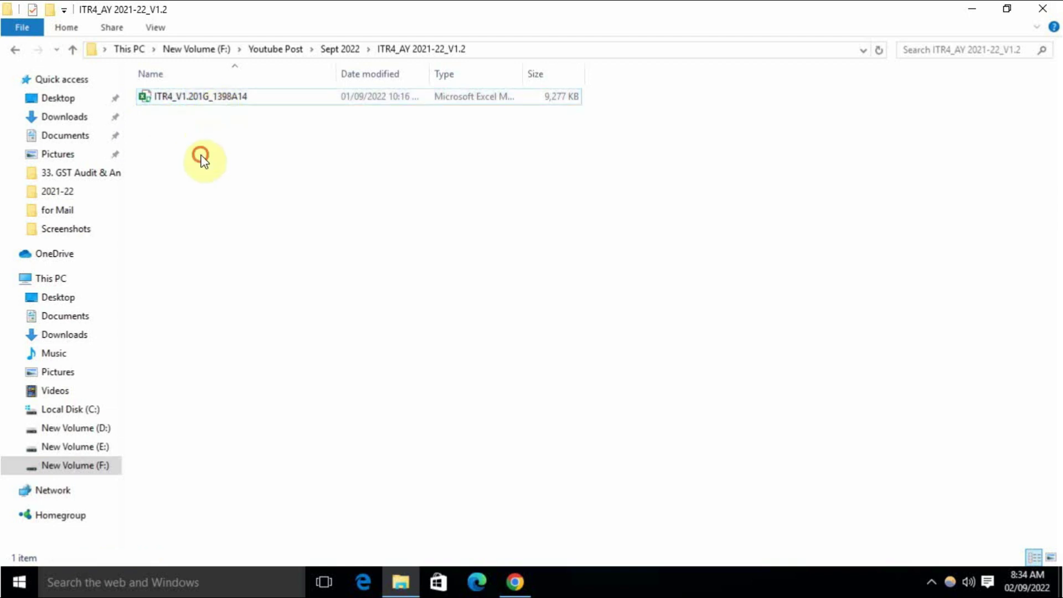
{"action": "double_click", "coordinate": [205, 97]}
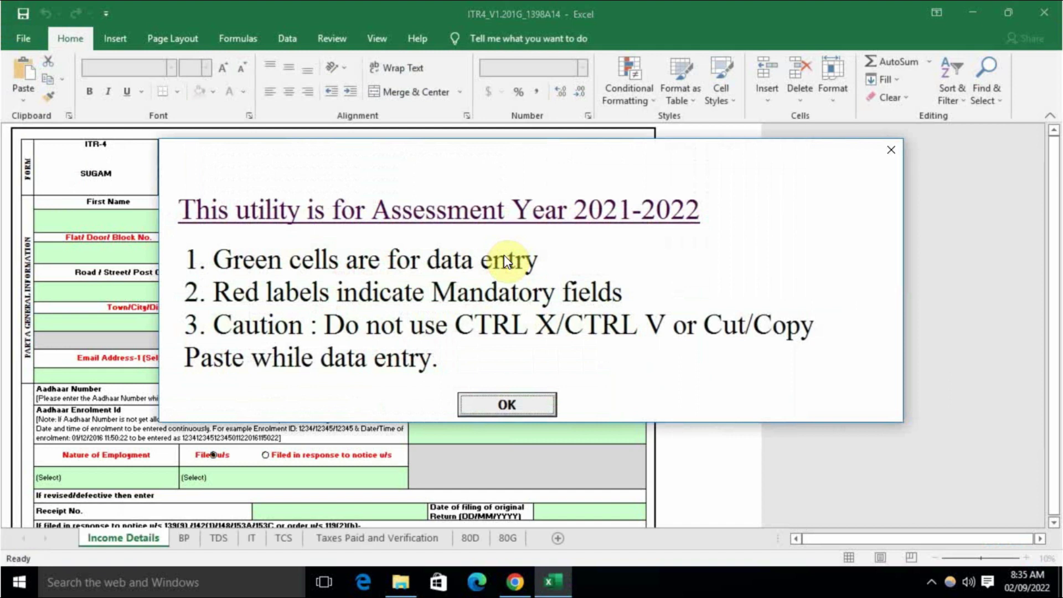
{"action": "left_click", "coordinate": [542, 394]}
{"action": "scroll", "coordinate": [373, 361], "scroll_direction": "down", "scroll_amount": 5}
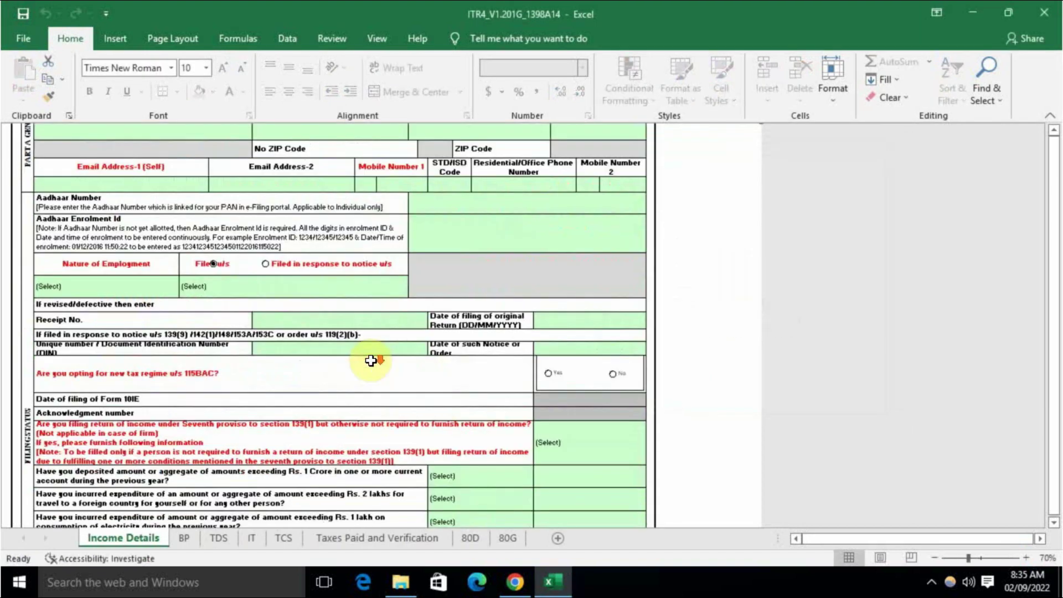
{"action": "scroll", "coordinate": [373, 363], "scroll_direction": "up", "scroll_amount": 5}
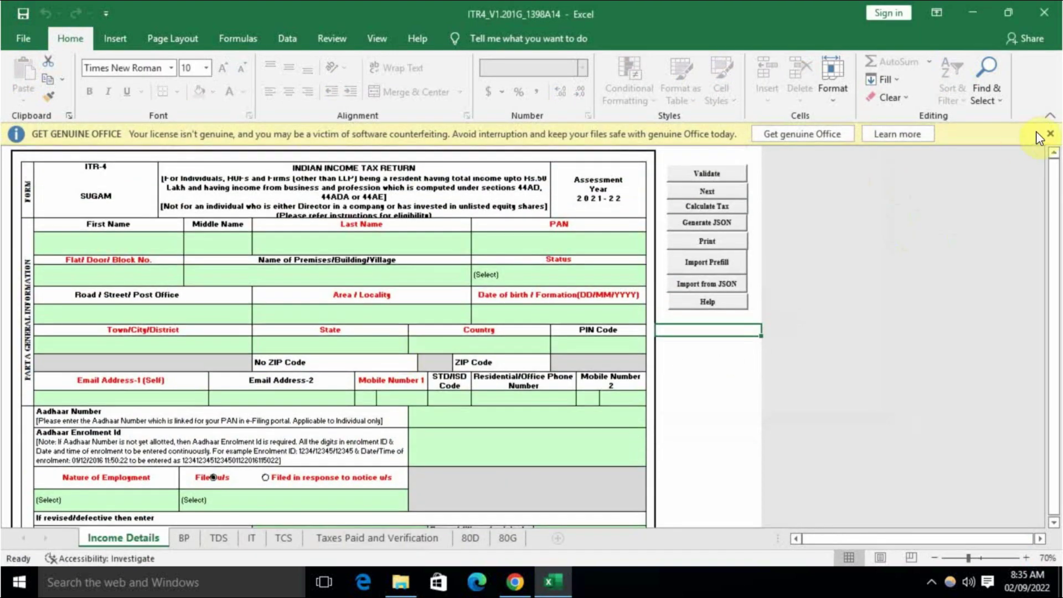
{"action": "left_click", "coordinate": [1049, 134]}
Look over the general information and filing status fields on the Income Details sheet.
{"action": "scroll", "coordinate": [374, 322], "scroll_direction": "down", "scroll_amount": 5}
{"action": "scroll", "coordinate": [369, 325], "scroll_direction": "up", "scroll_amount": 5}
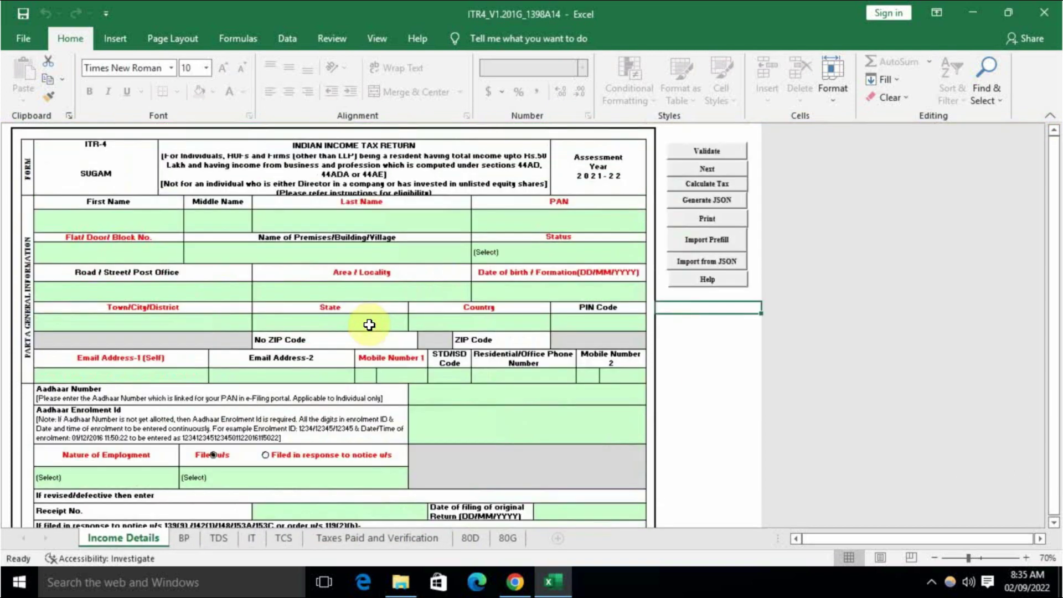
{"action": "scroll", "coordinate": [371, 324], "scroll_direction": "down", "scroll_amount": 6}
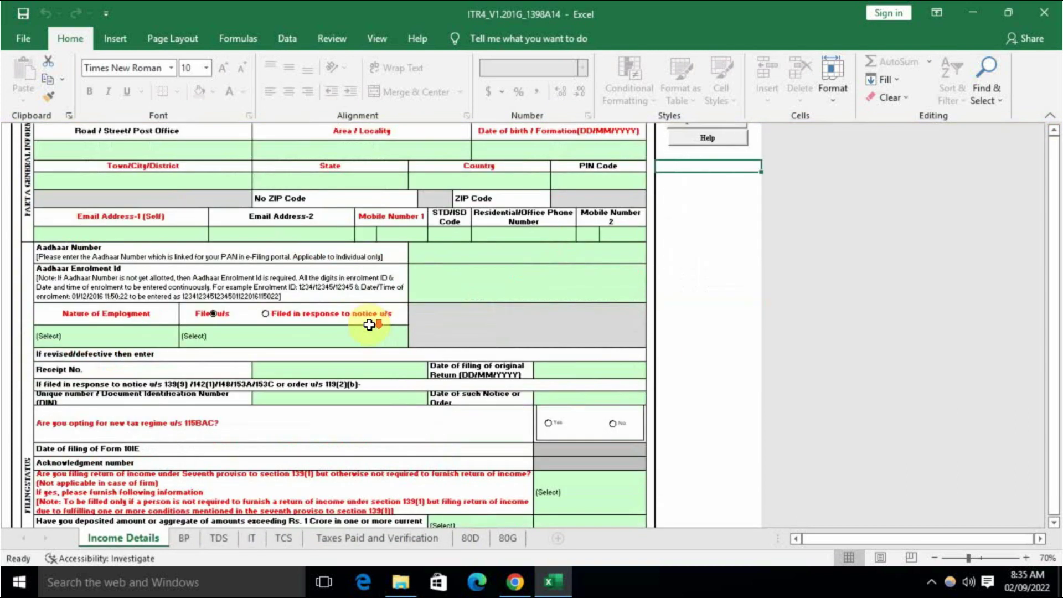
{"action": "scroll", "coordinate": [372, 320], "scroll_direction": "up", "scroll_amount": 6}
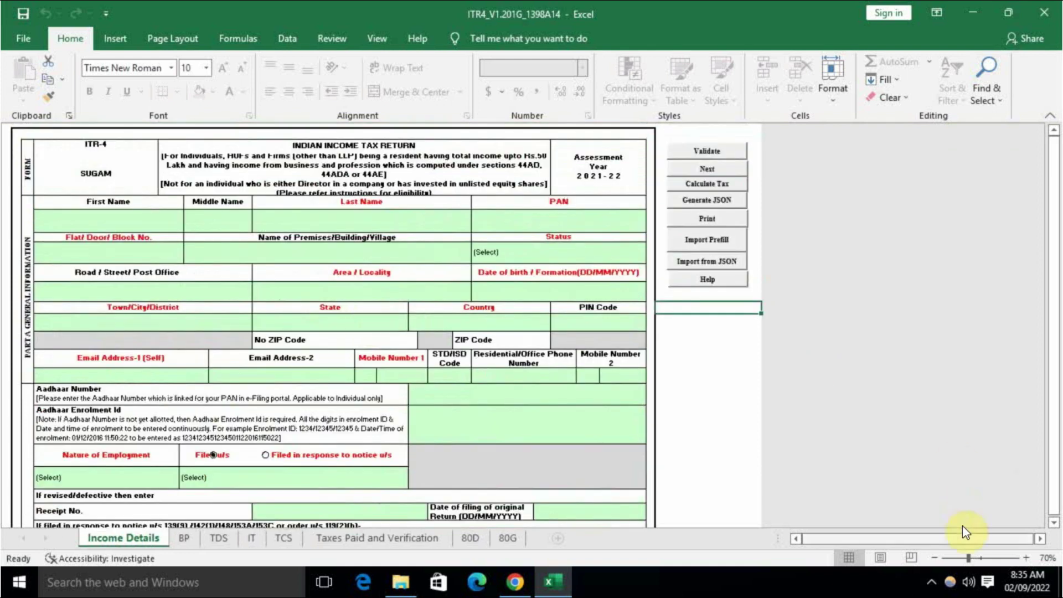
Import the prefill JSON file from the Sept 2022 folder under Youtube Post on drive F into the return.
{"action": "left_click_drag", "start_coordinate": [978, 557], "coordinate": [974, 557]}
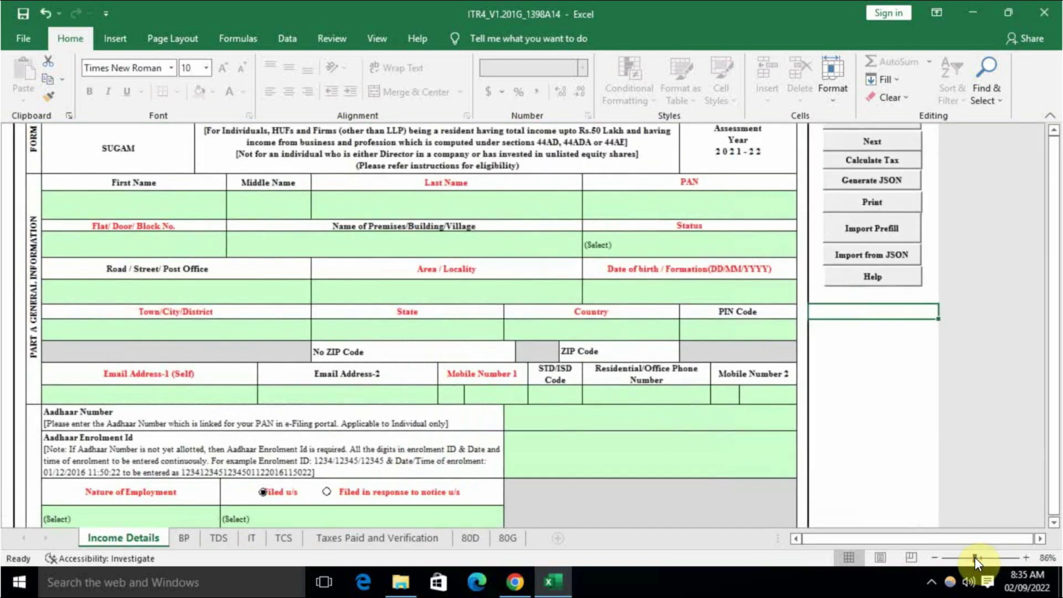
{"action": "scroll", "coordinate": [486, 363], "scroll_direction": "up", "scroll_amount": 2}
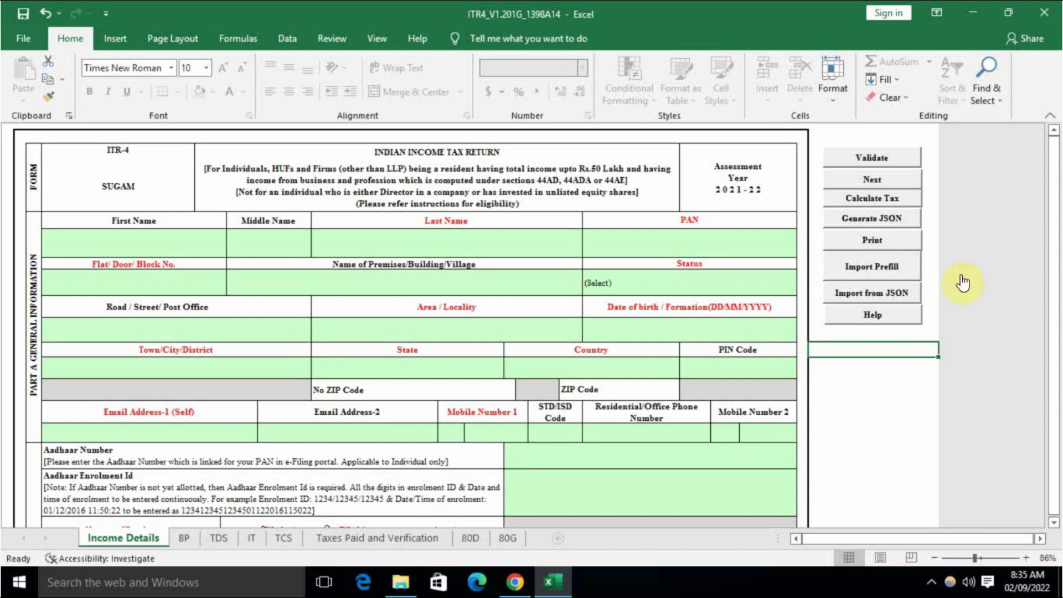
{"action": "left_click", "coordinate": [872, 267]}
{"action": "left_click", "coordinate": [523, 460]}
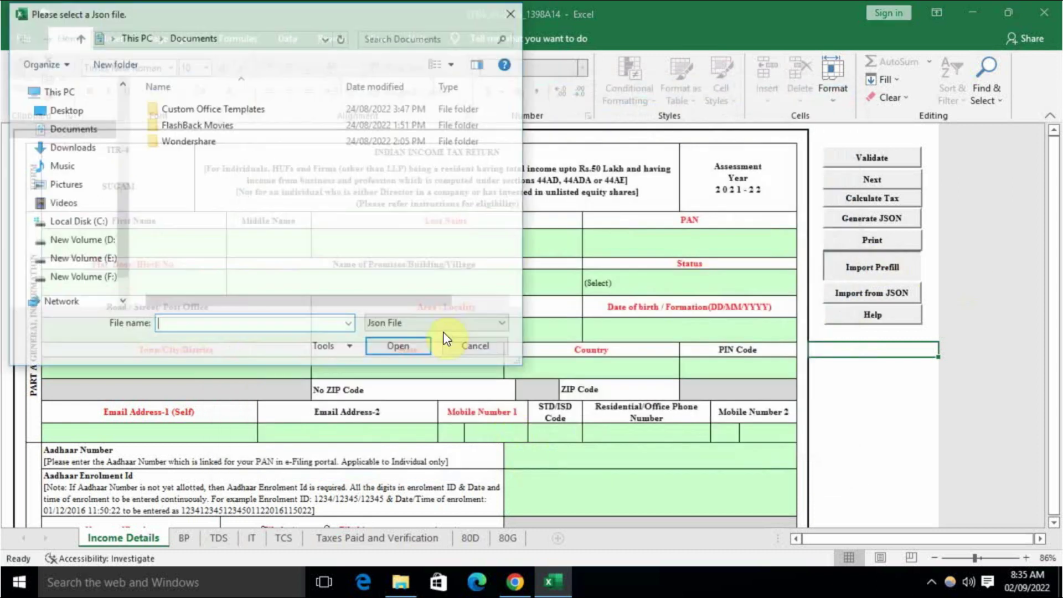
{"action": "left_click", "coordinate": [81, 278]}
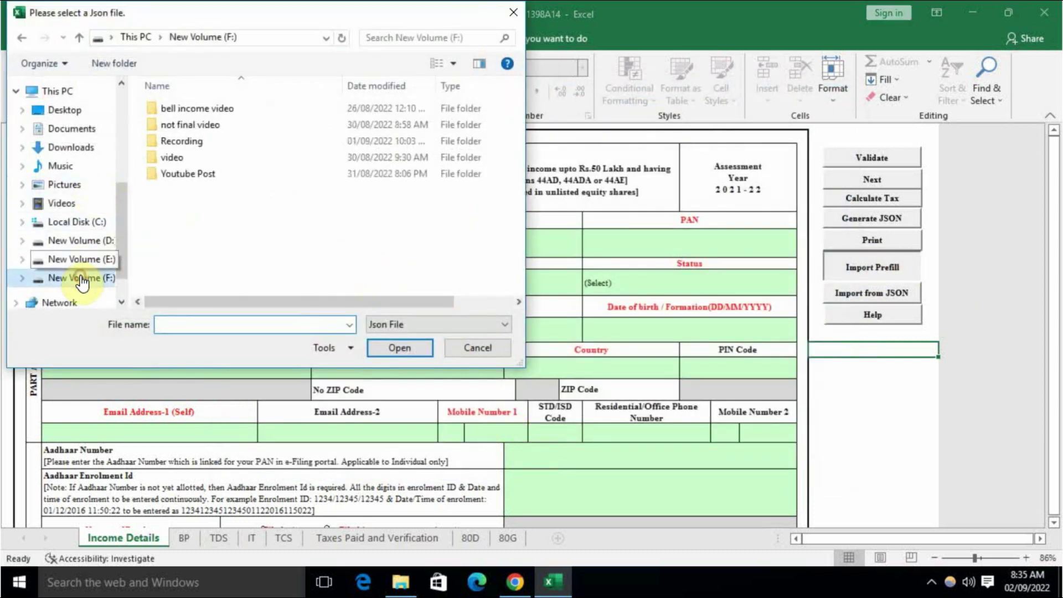
{"action": "double_click", "coordinate": [189, 173]}
{"action": "double_click", "coordinate": [221, 111]}
{"action": "left_click", "coordinate": [224, 125]}
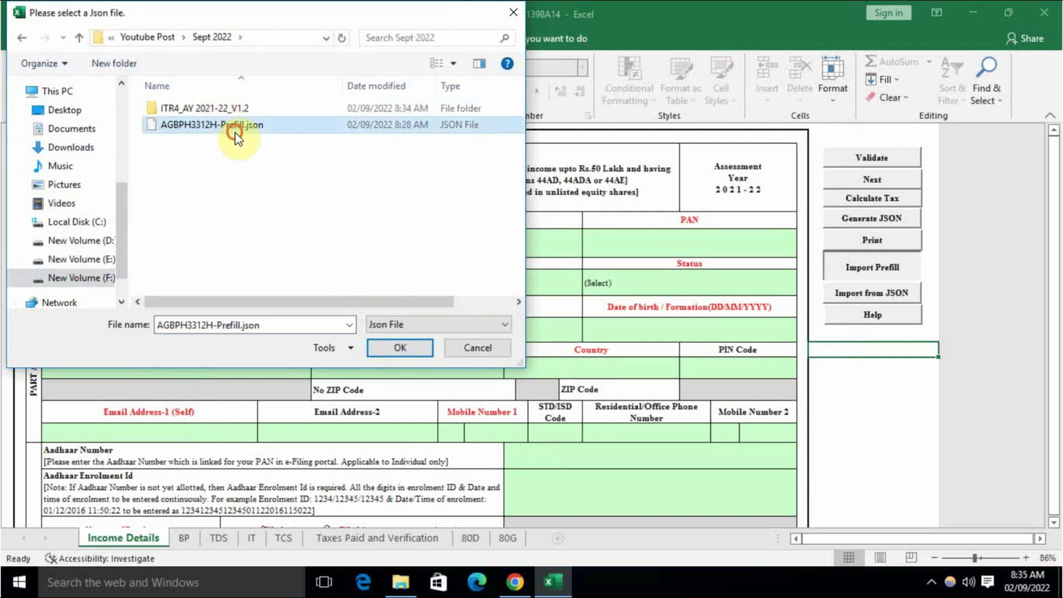
{"action": "left_click", "coordinate": [397, 349]}
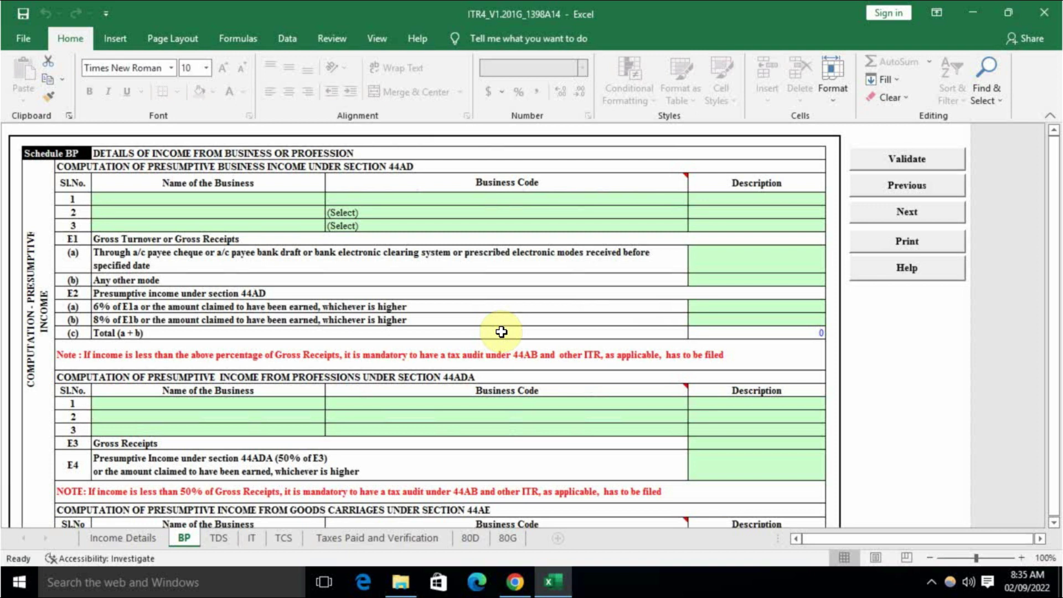
Look over the presumptive income sections on the BP sheet and the prefilled general information on the Income Details sheet.
{"action": "scroll", "coordinate": [403, 302], "scroll_direction": "down", "scroll_amount": 5}
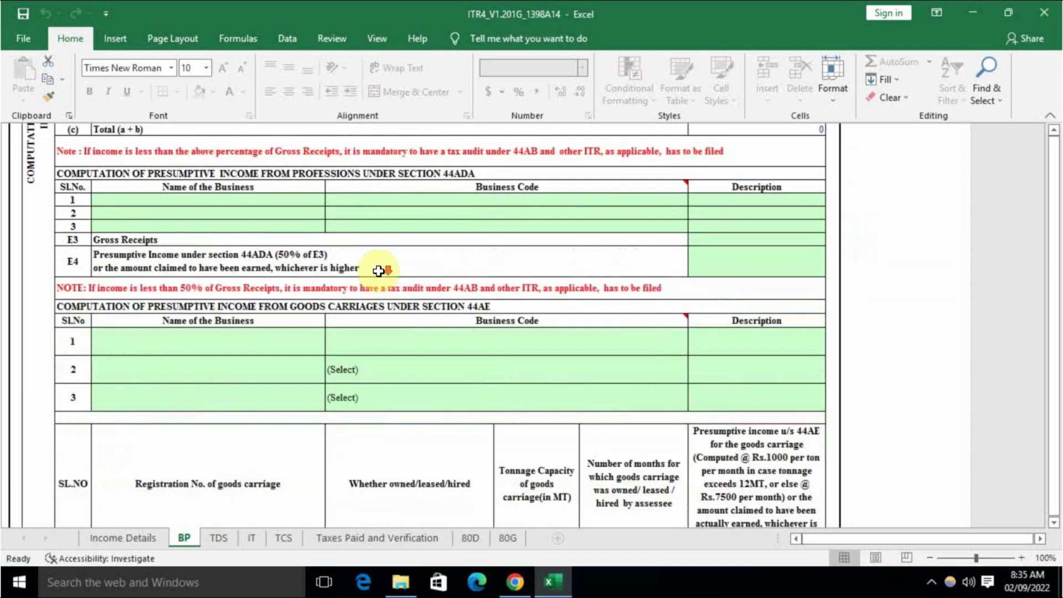
{"action": "scroll", "coordinate": [380, 273], "scroll_direction": "up", "scroll_amount": 5}
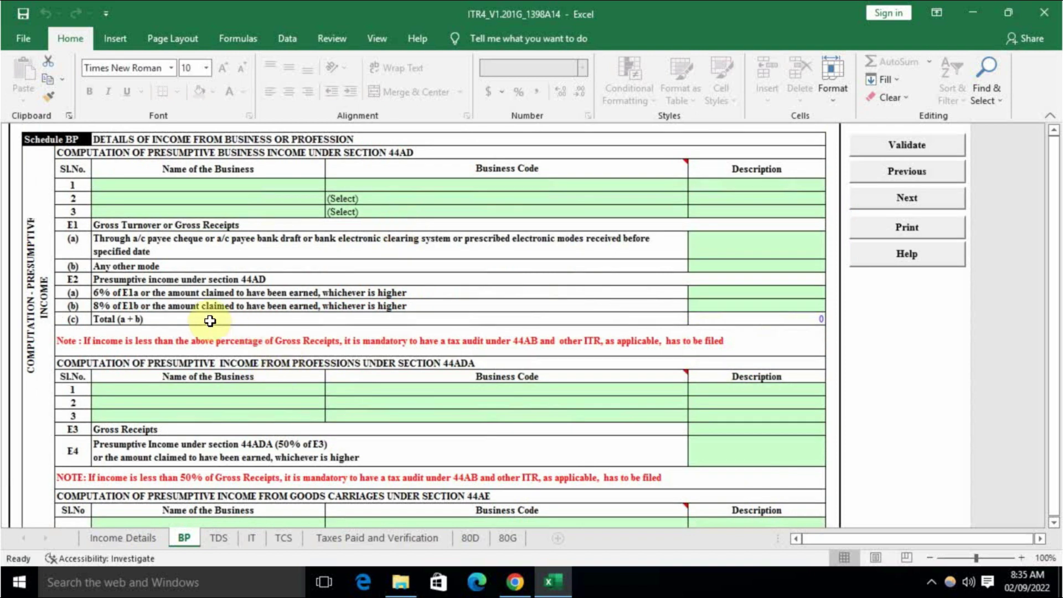
{"action": "left_click", "coordinate": [123, 538]}
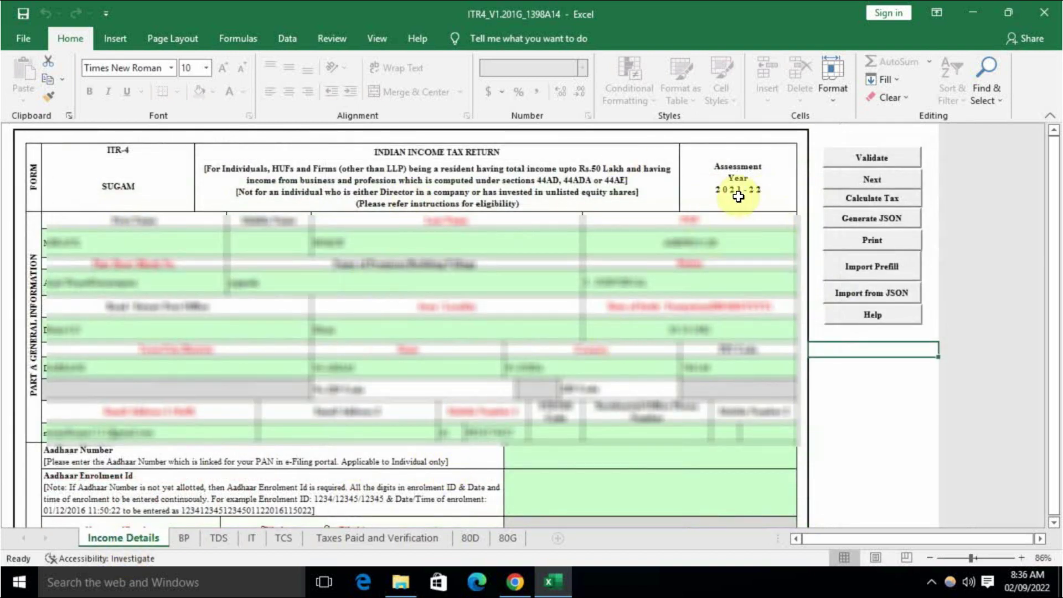
{"action": "scroll", "coordinate": [459, 363], "scroll_direction": "down", "scroll_amount": 5}
{"action": "scroll", "coordinate": [404, 348], "scroll_direction": "up", "scroll_amount": 3}
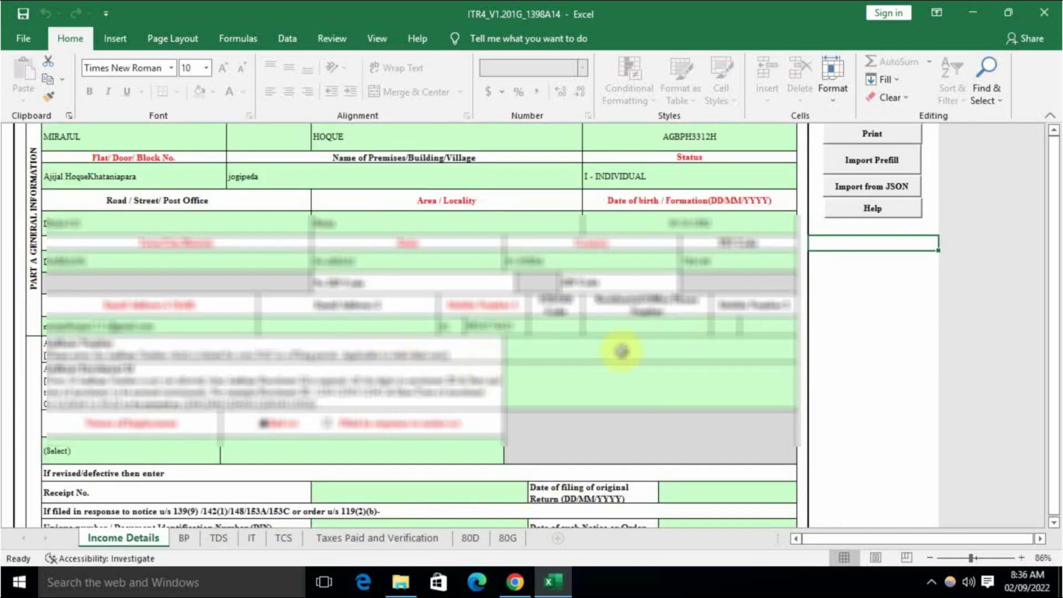
{"action": "scroll", "coordinate": [364, 352], "scroll_direction": "down", "scroll_amount": 3}
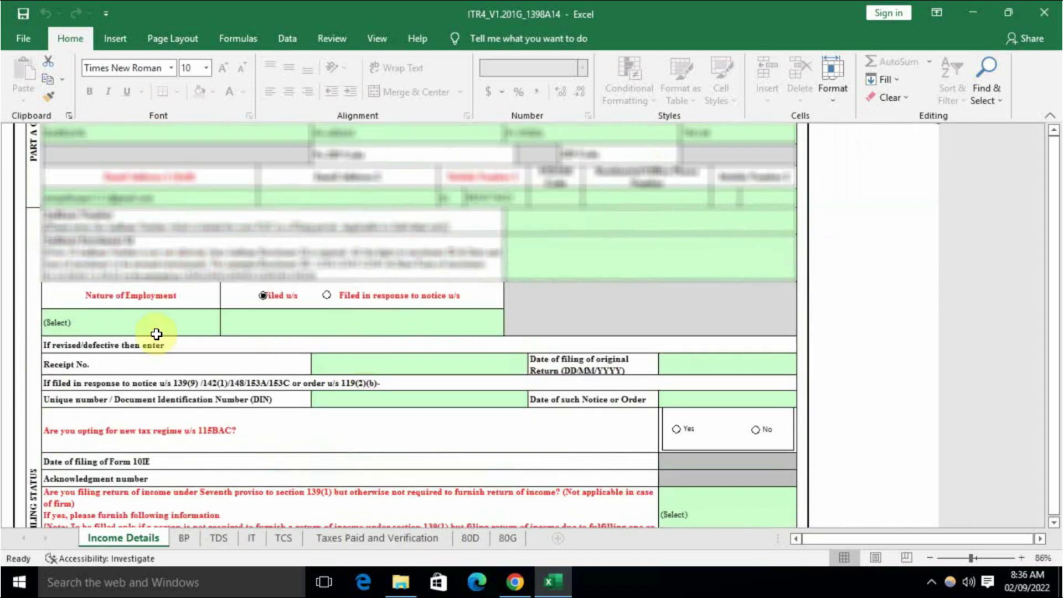
Set Nature of Employment to Others and the filing section to 139(8A)-Updated Return.
{"action": "left_click", "coordinate": [114, 325]}
{"action": "left_click", "coordinate": [227, 328]}
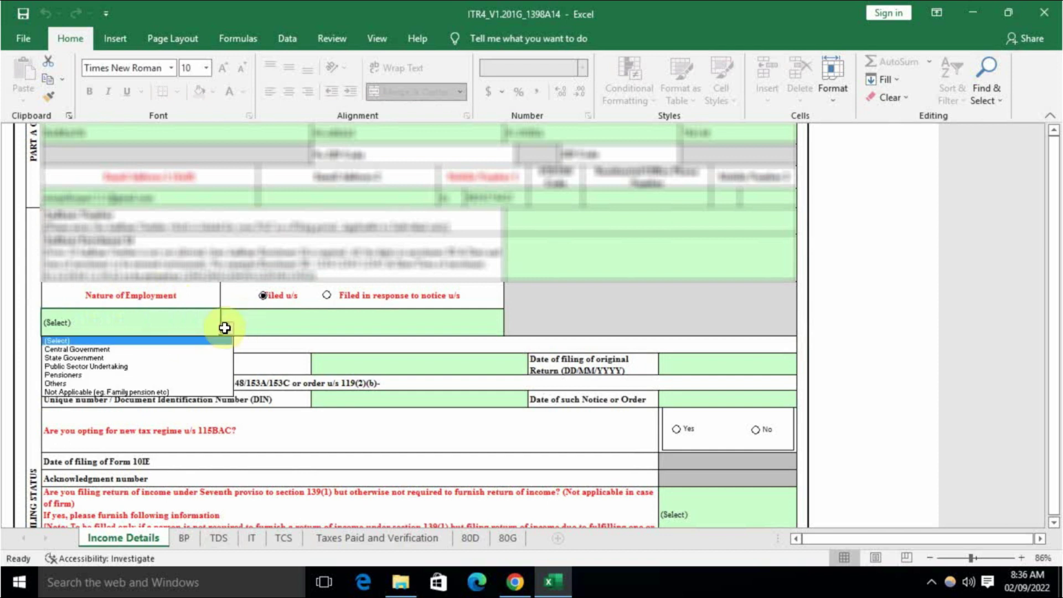
{"action": "left_click", "coordinate": [117, 384]}
{"action": "left_click", "coordinate": [309, 324]}
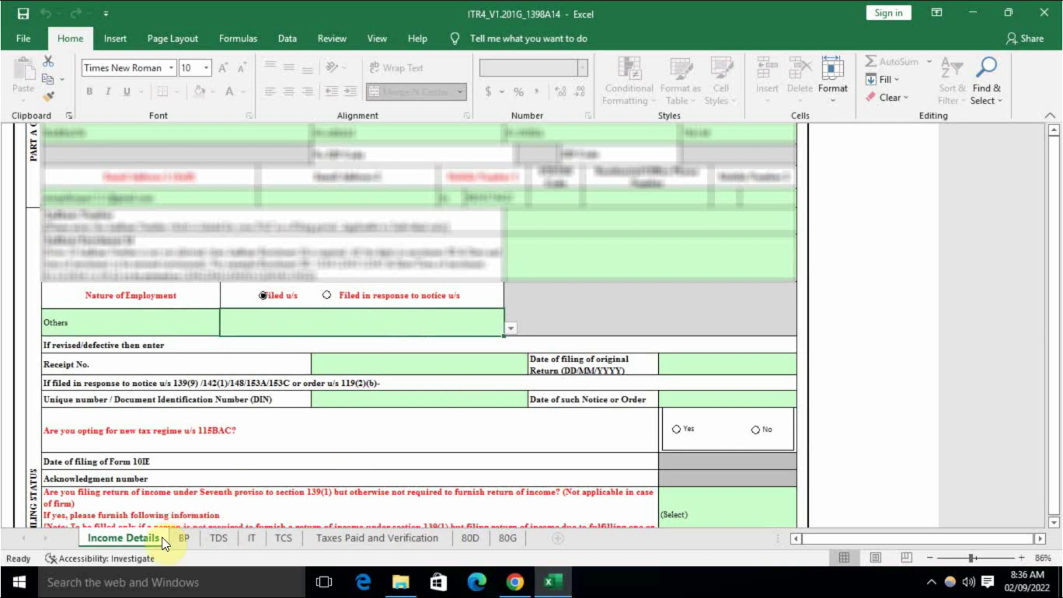
{"action": "left_click", "coordinate": [511, 328]}
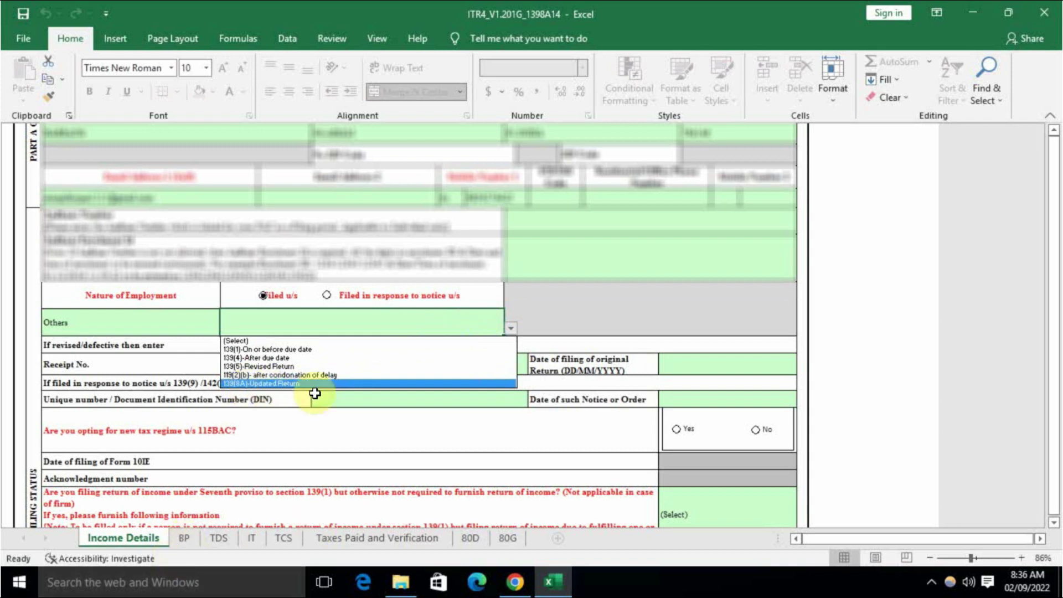
{"action": "left_click", "coordinate": [289, 383]}
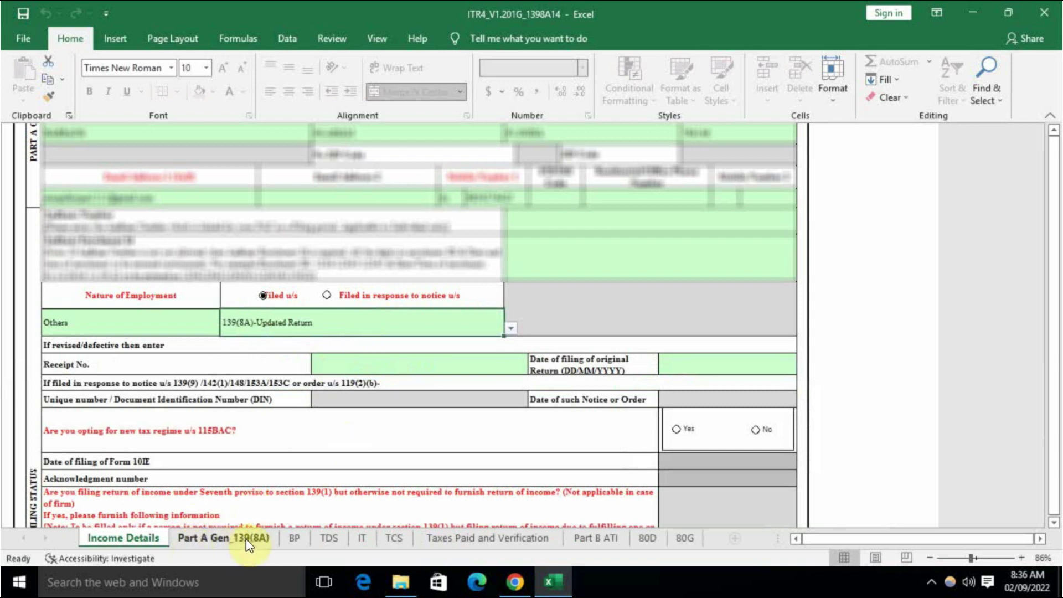
View the Part A Gen_139(8A) sheet, return to Income Details and dismiss the TaxGuru notification.
{"action": "left_click", "coordinate": [246, 538]}
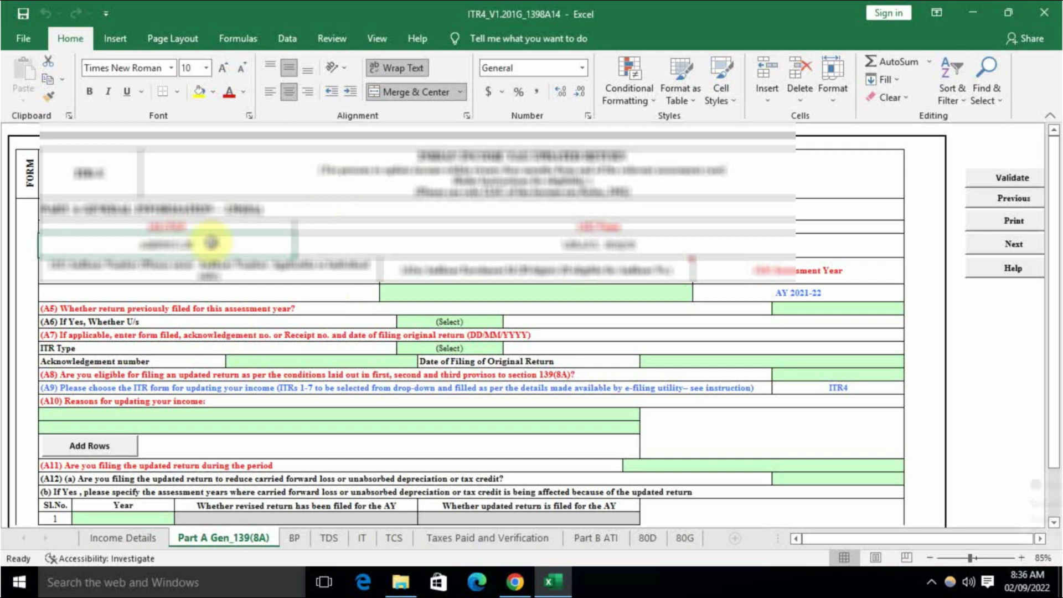
{"action": "left_click", "coordinate": [117, 537]}
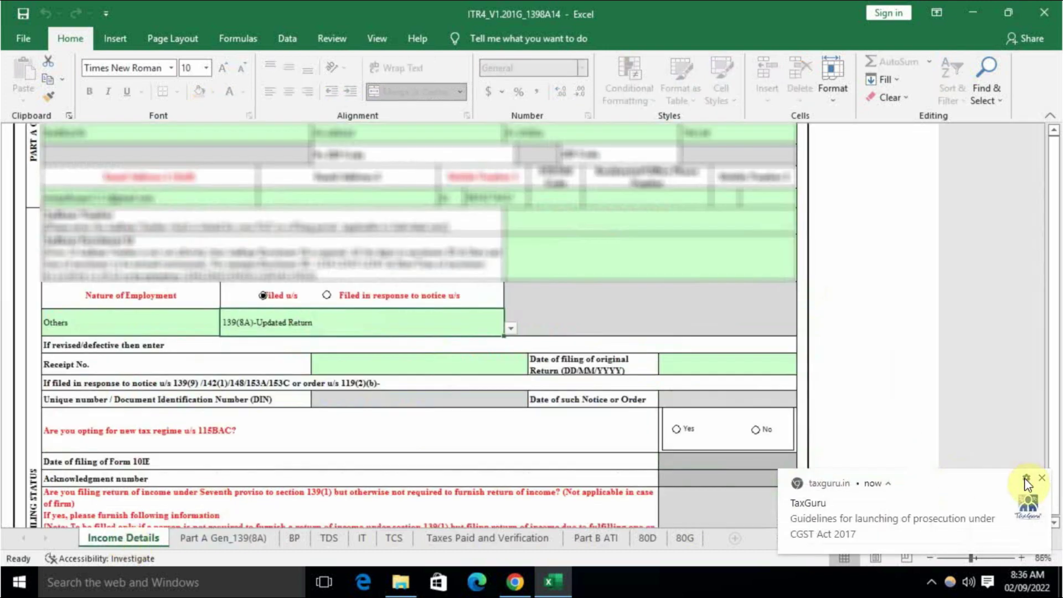
{"action": "left_click", "coordinate": [1041, 477]}
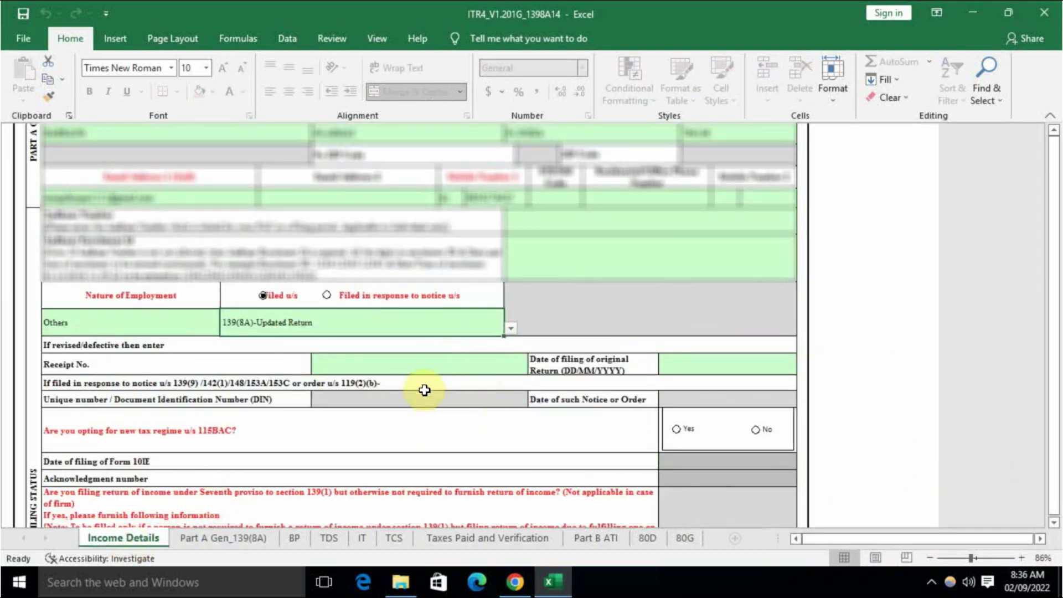
Answer No to opting for the new tax regime u/s 115BAC in the filing status section.
{"action": "scroll", "coordinate": [444, 365], "scroll_direction": "up", "scroll_amount": 3}
{"action": "scroll", "coordinate": [443, 360], "scroll_direction": "up", "scroll_amount": 3}
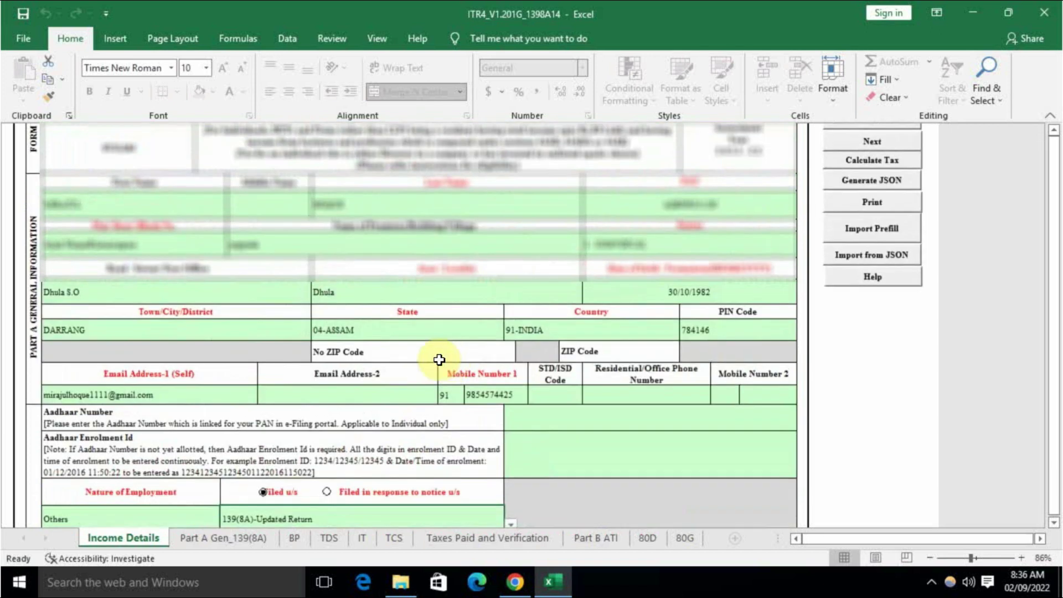
{"action": "scroll", "coordinate": [554, 288], "scroll_direction": "down", "scroll_amount": 11}
{"action": "scroll", "coordinate": [421, 274], "scroll_direction": "up", "scroll_amount": 3}
{"action": "scroll", "coordinate": [385, 272], "scroll_direction": "down", "scroll_amount": 3}
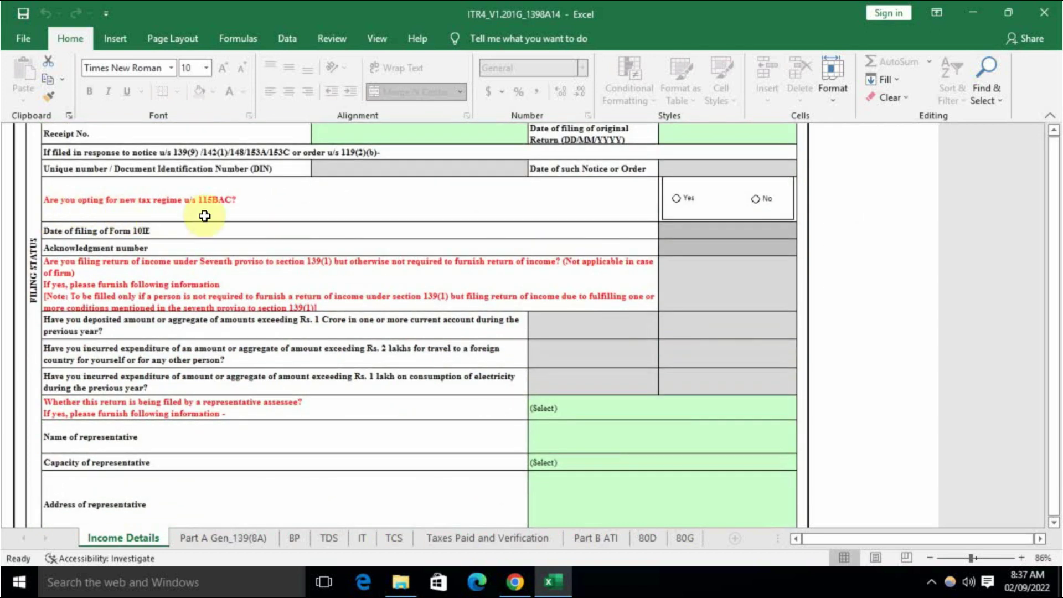
{"action": "left_click", "coordinate": [756, 198]}
{"action": "left_click", "coordinate": [600, 344]}
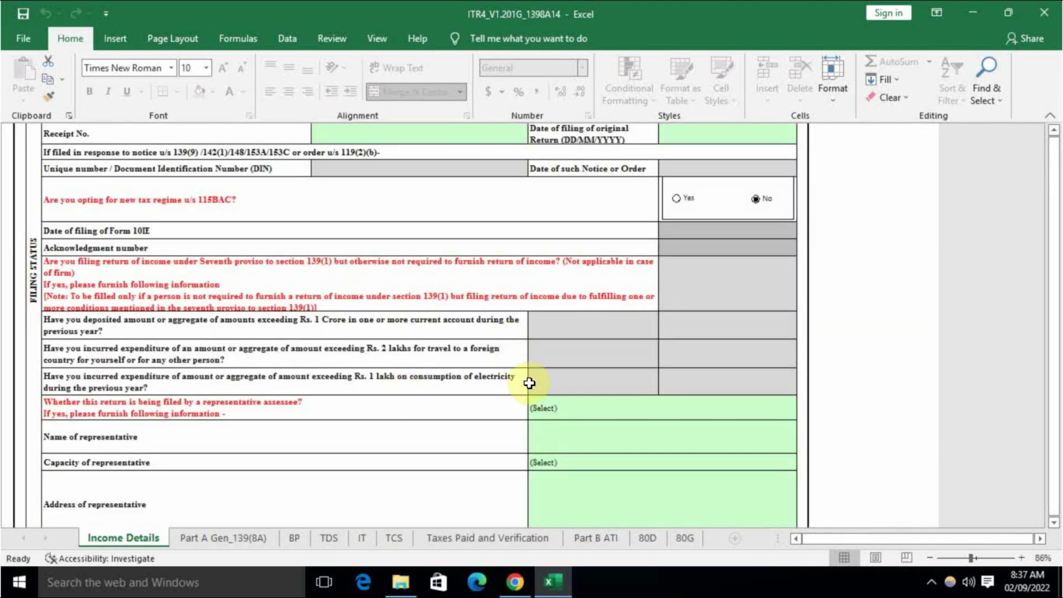
Answer No to whether the return is being filed by a representative assessee.
{"action": "scroll", "coordinate": [355, 372], "scroll_direction": "down", "scroll_amount": 3}
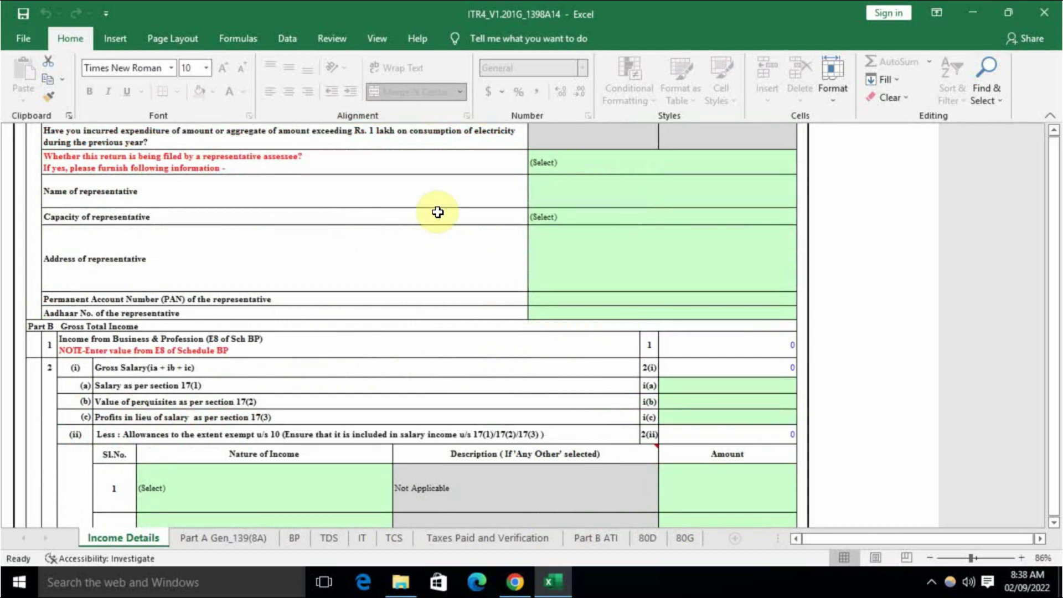
{"action": "left_click", "coordinate": [616, 163]}
{"action": "key", "text": "alt+Down"}
{"action": "left_click", "coordinate": [544, 195]}
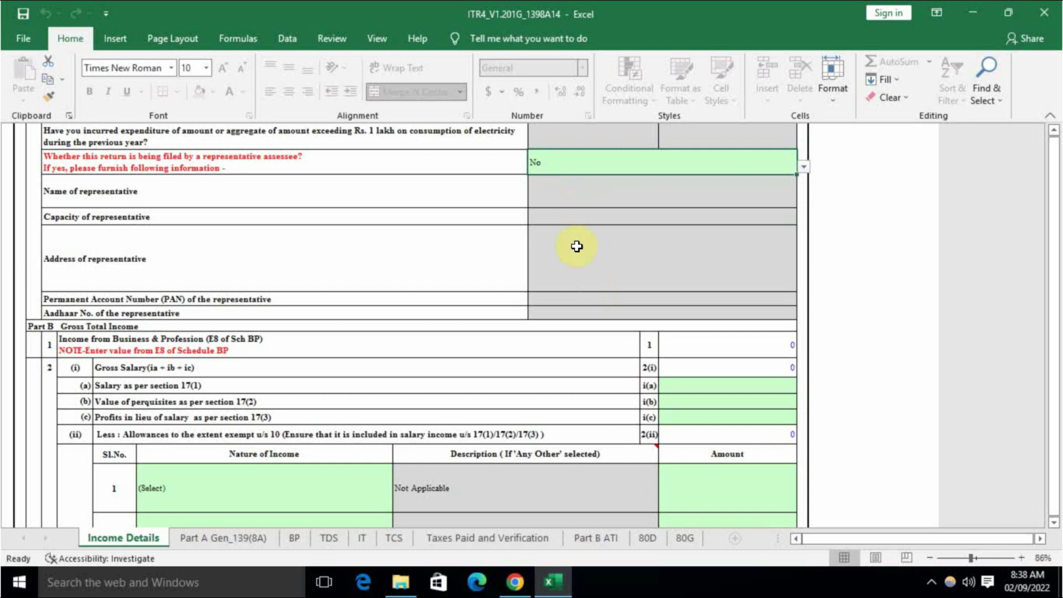
On the BP sheet, enter Abc Trading as the first section 44AD business with code 01003-Growing and manufacturing of rubber.
{"action": "scroll", "coordinate": [542, 316], "scroll_direction": "down", "scroll_amount": 2}
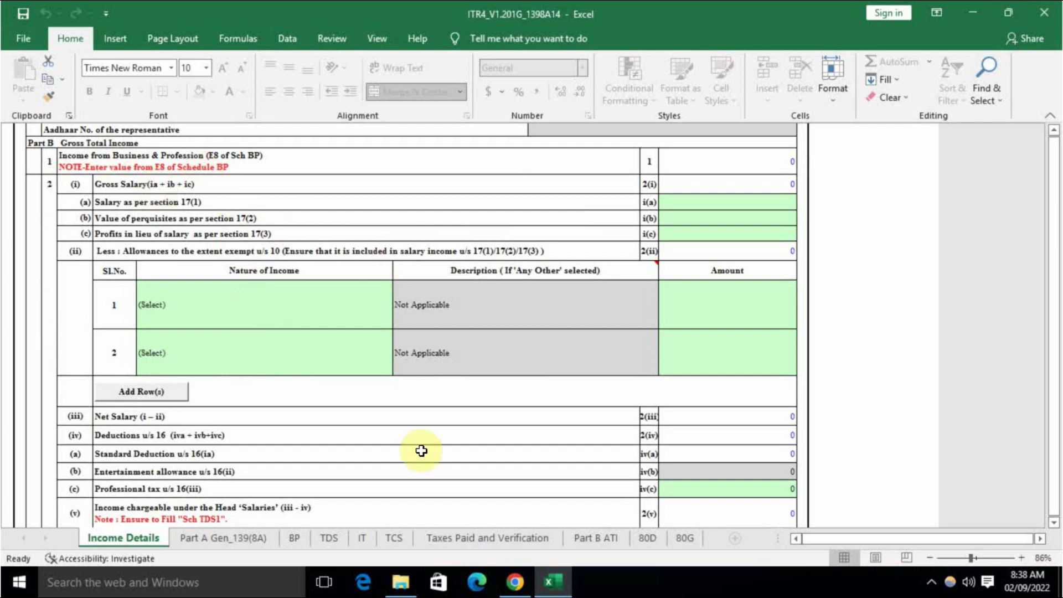
{"action": "left_click", "coordinate": [303, 543]}
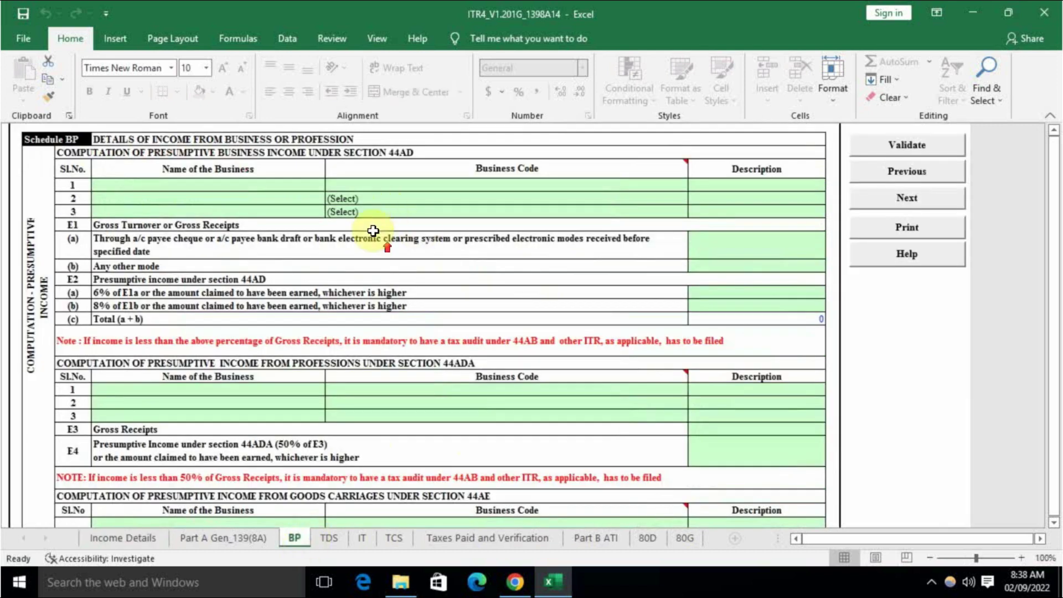
{"action": "scroll", "coordinate": [471, 235], "scroll_direction": "up", "scroll_amount": 1}
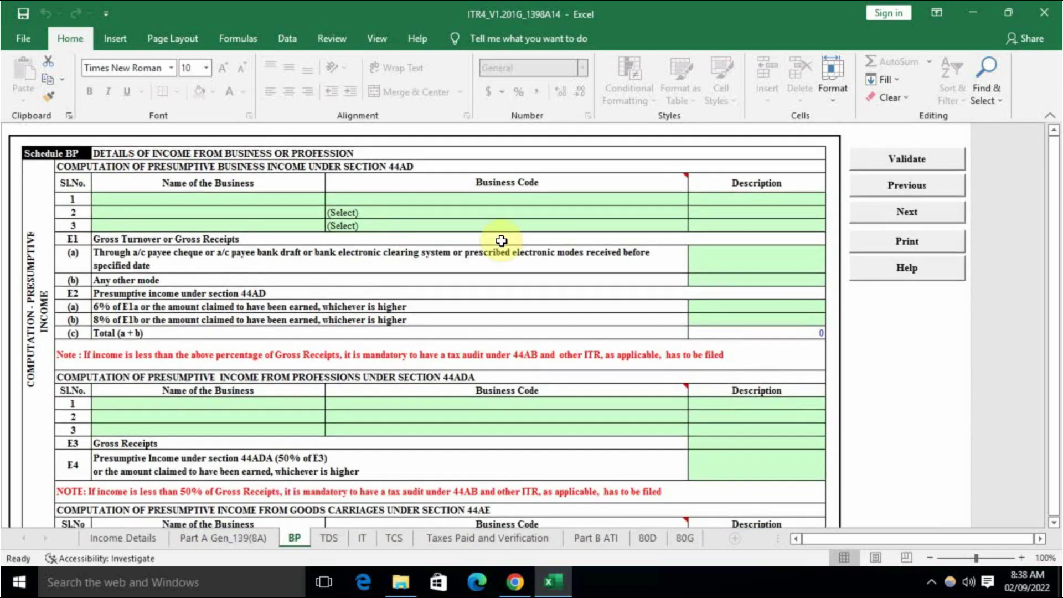
{"action": "left_click", "coordinate": [258, 199]}
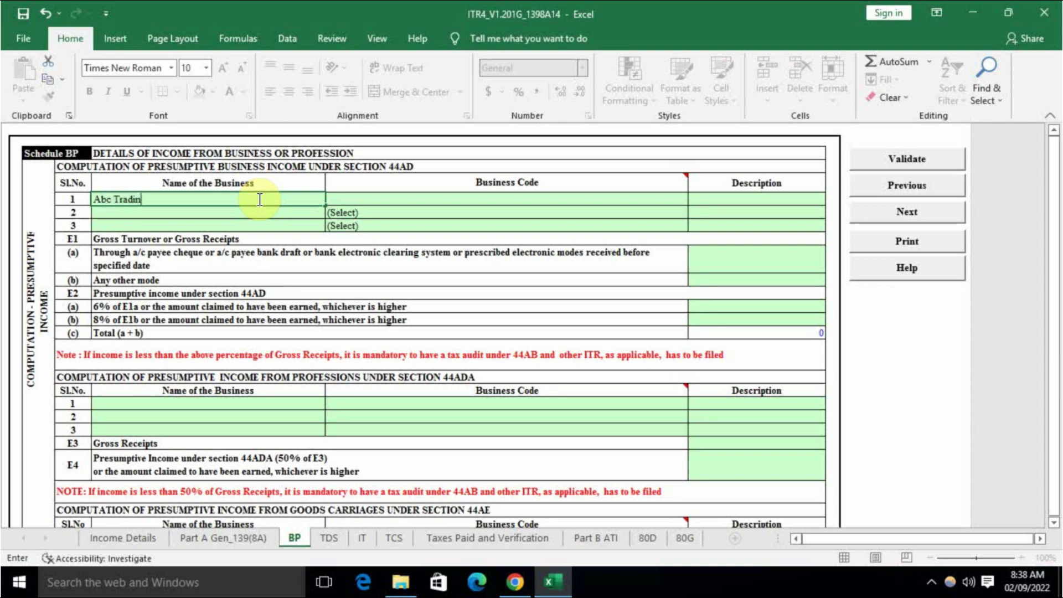
{"action": "left_click", "coordinate": [410, 199]}
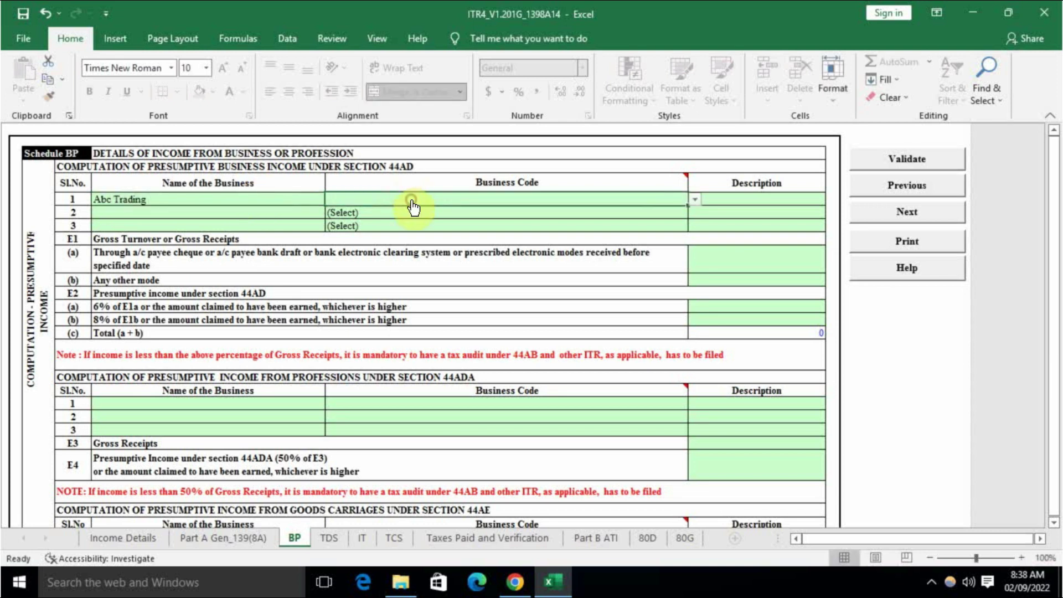
{"action": "key", "text": "alt+Down"}
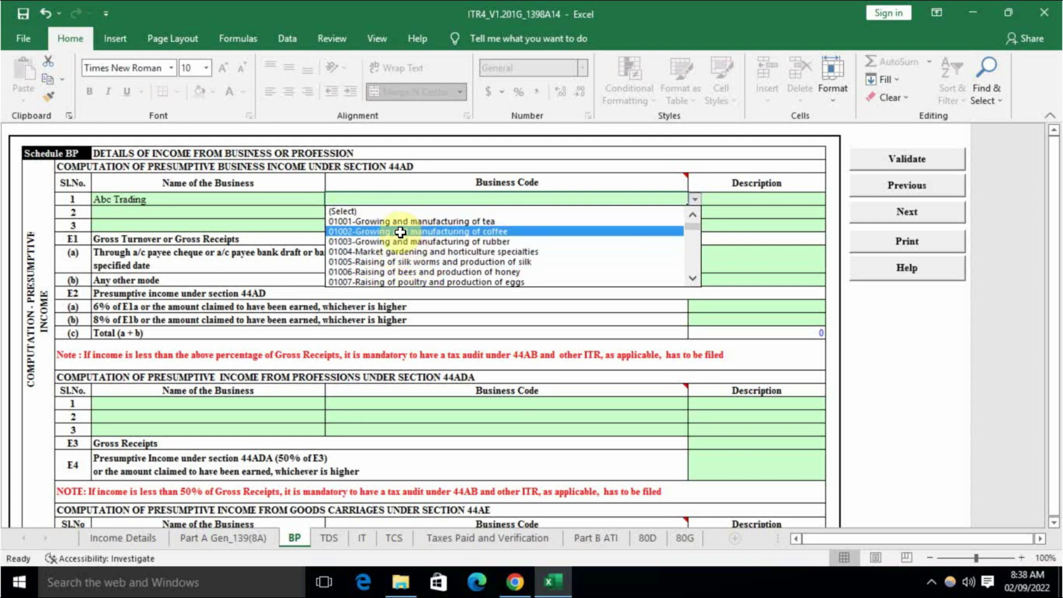
{"action": "left_click", "coordinate": [421, 242]}
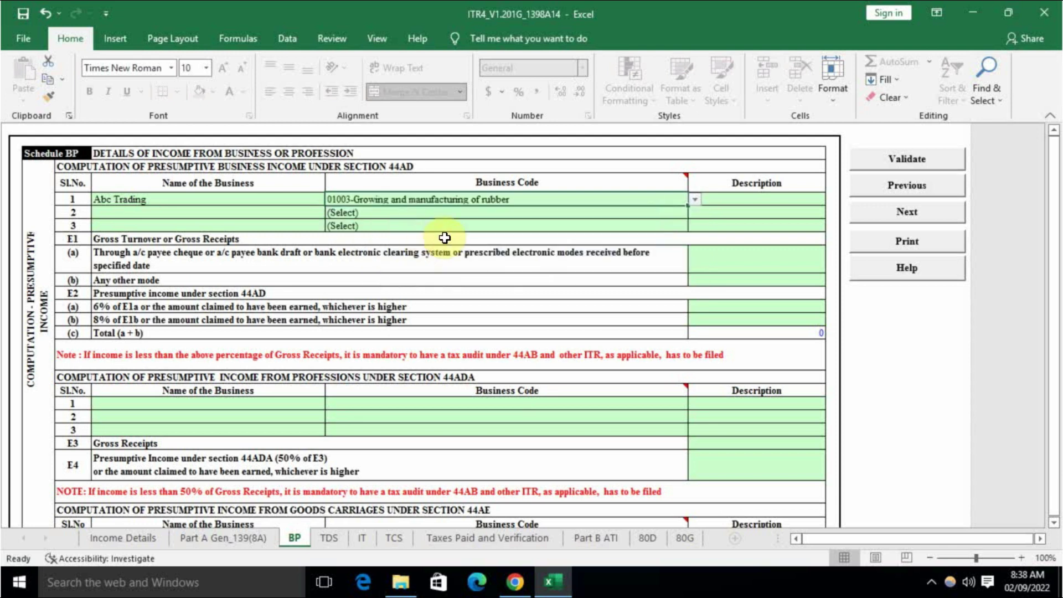
{"action": "left_click", "coordinate": [744, 198]}
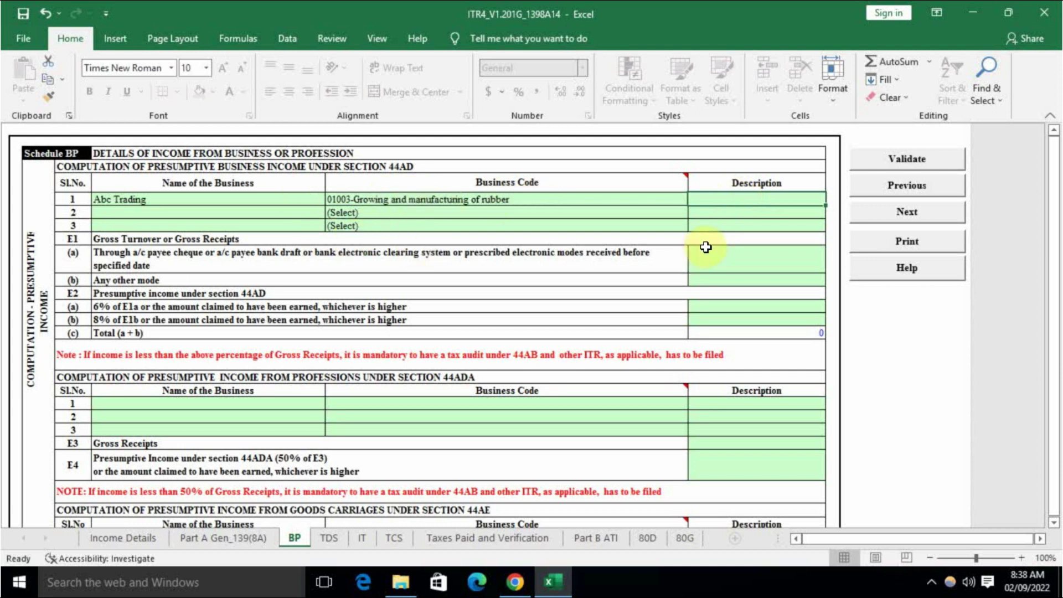
Examine the E1 gross turnover heading and the E2 presumptive income rows for 6% and 8% under section 44AD.
{"action": "left_click", "coordinate": [124, 240]}
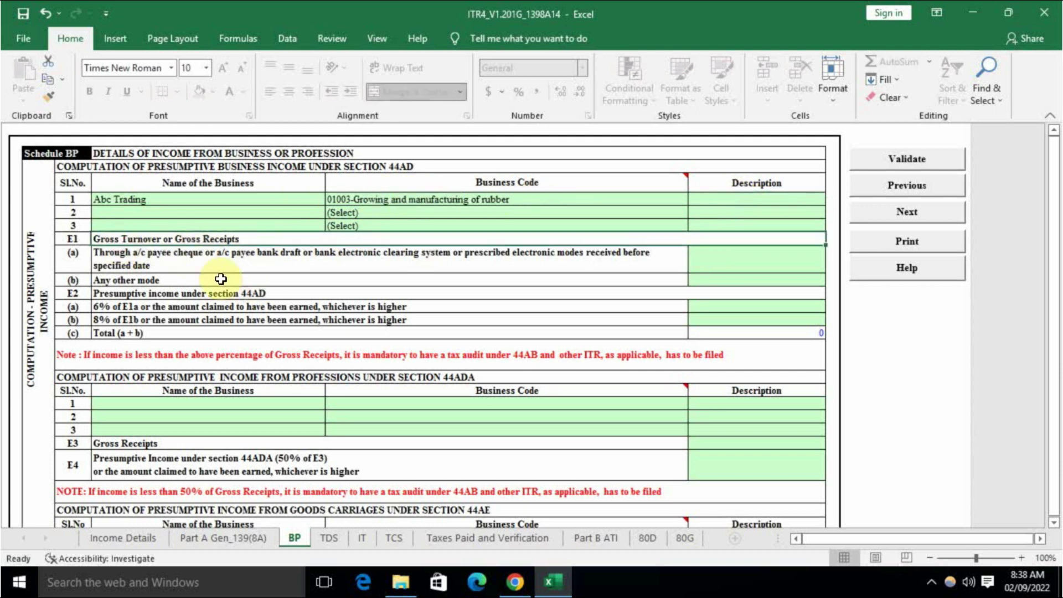
{"action": "left_click", "coordinate": [255, 293]}
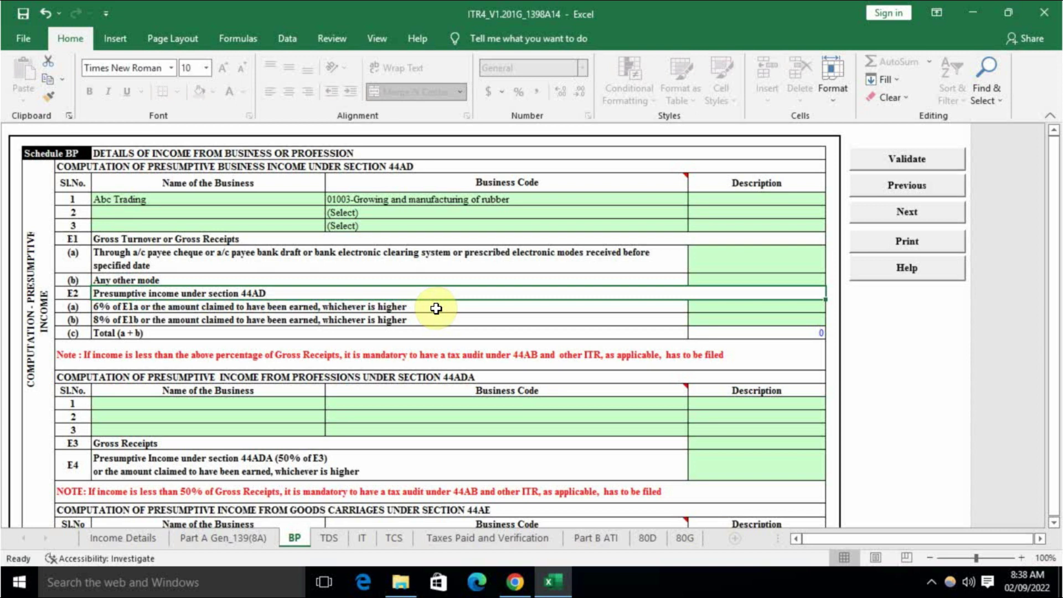
{"action": "left_click", "coordinate": [731, 308]}
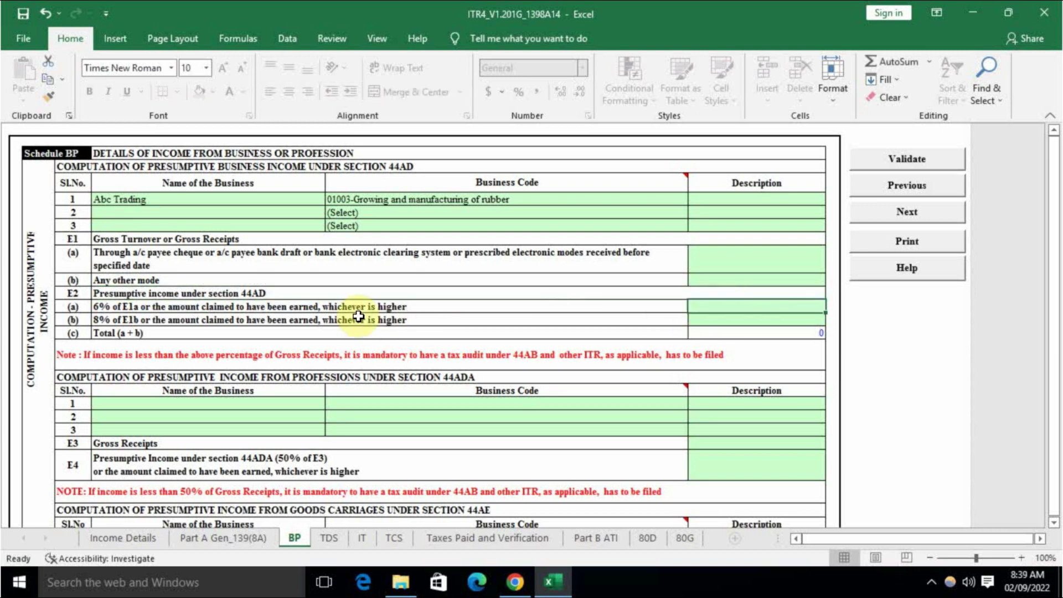
{"action": "left_click", "coordinate": [156, 320]}
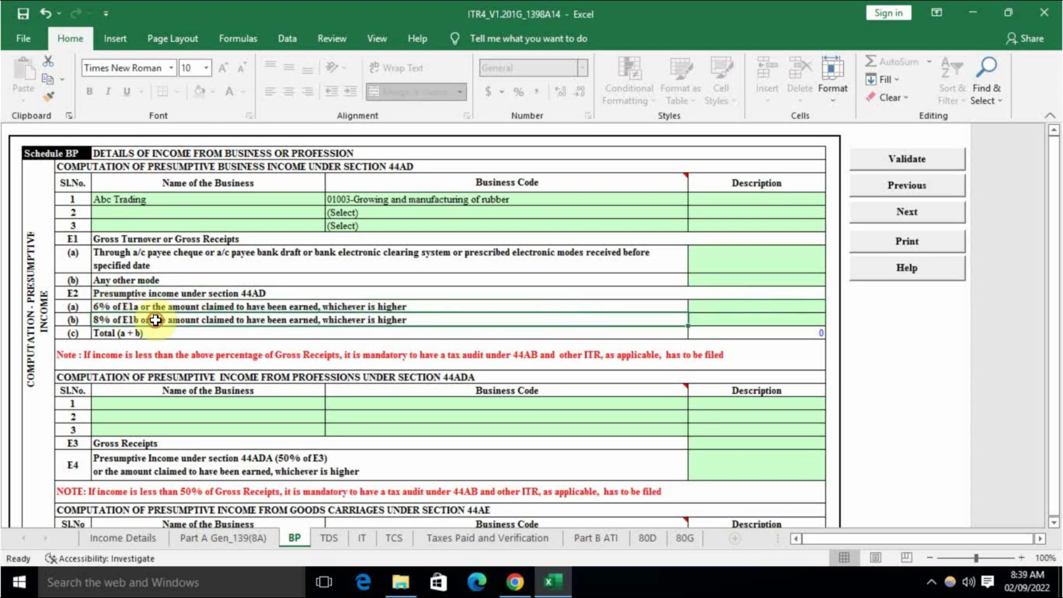
Enter 645405 as the section 44AD gross turnover received by any other mode in row E1(b).
{"action": "left_click", "coordinate": [775, 320]}
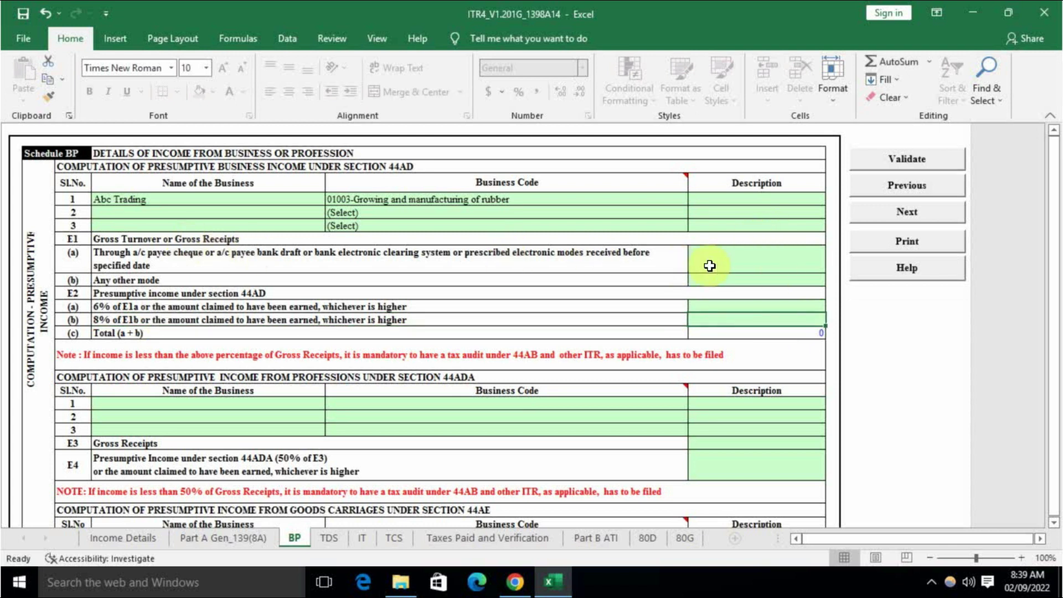
{"action": "left_click", "coordinate": [208, 256]}
{"action": "left_click", "coordinate": [742, 261]}
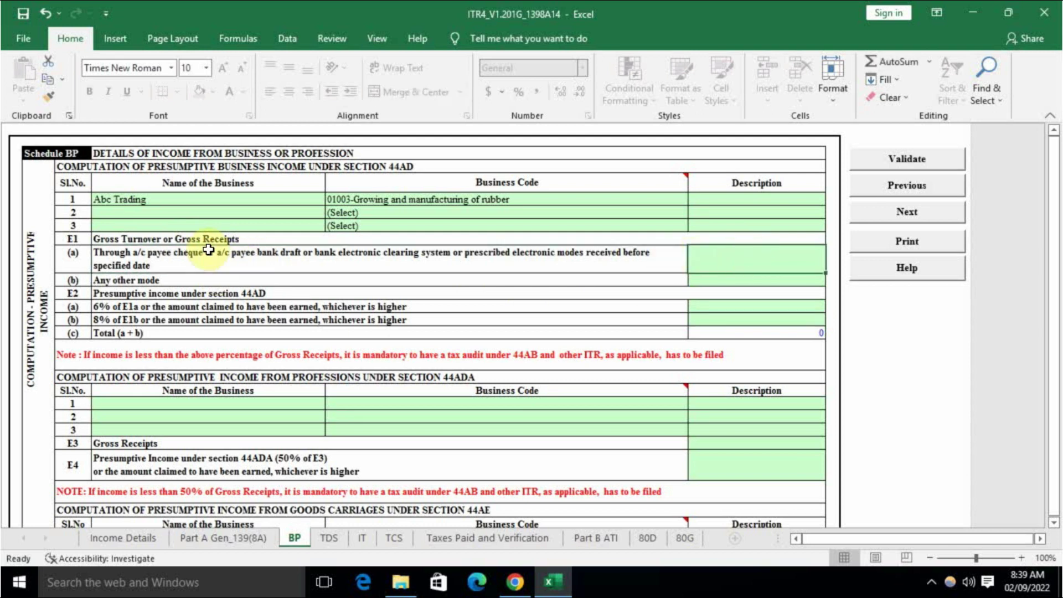
{"action": "left_click", "coordinate": [141, 282]}
{"action": "left_click", "coordinate": [759, 280]}
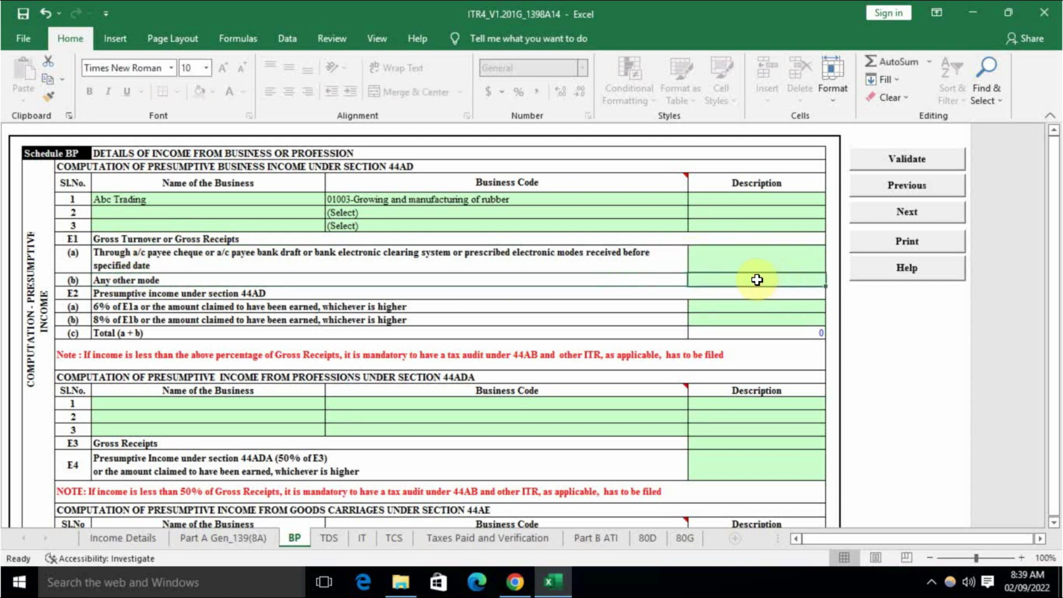
{"action": "double_click", "coordinate": [727, 280]}
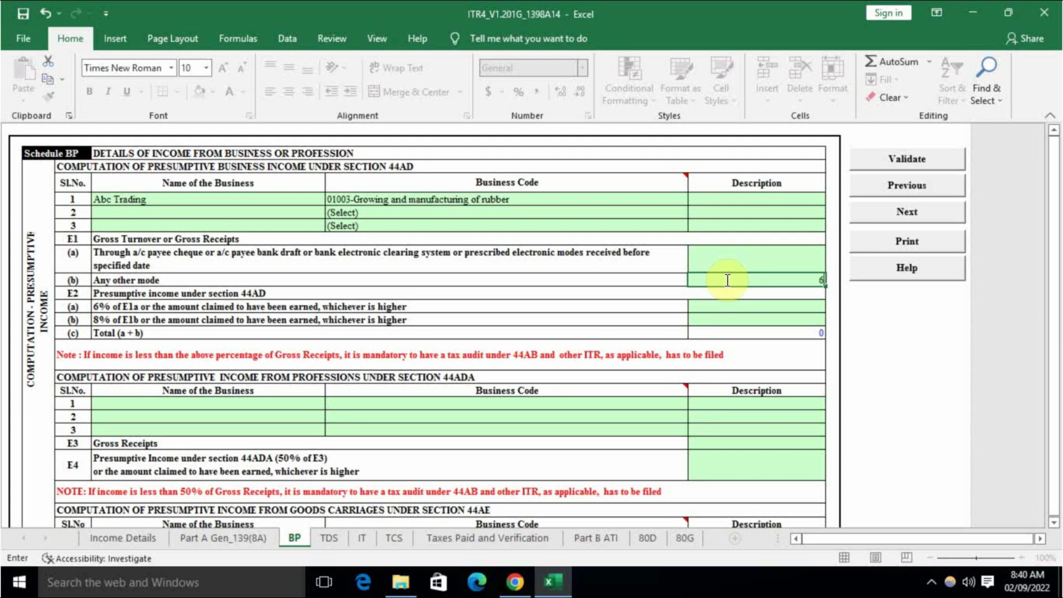
{"action": "key", "text": "Escape"}
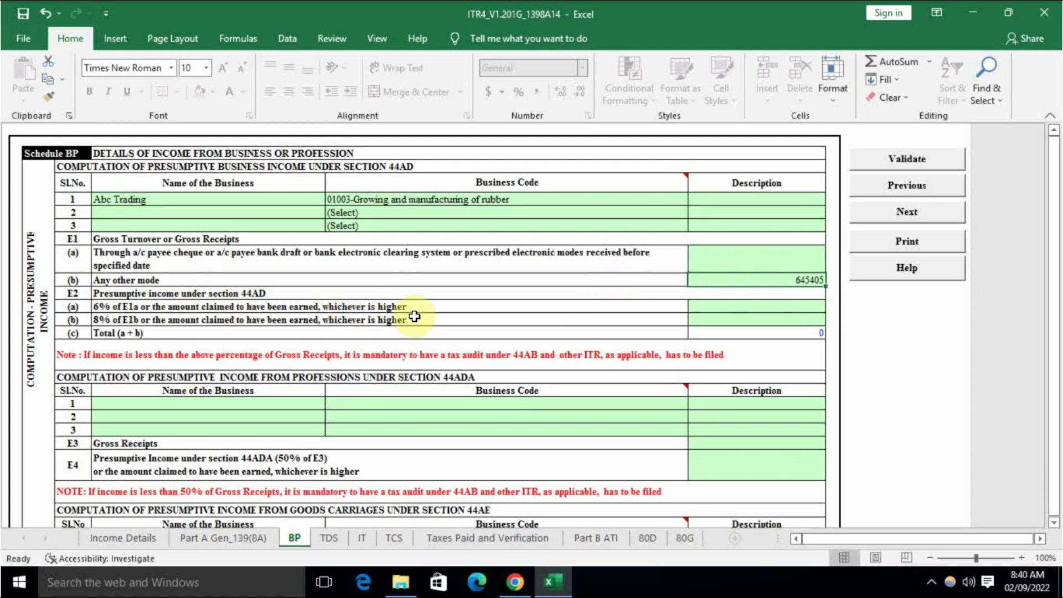
Enter 236586 as the section 44AD presumptive income claimed in the 8% row E2(b).
{"action": "left_click", "coordinate": [746, 319]}
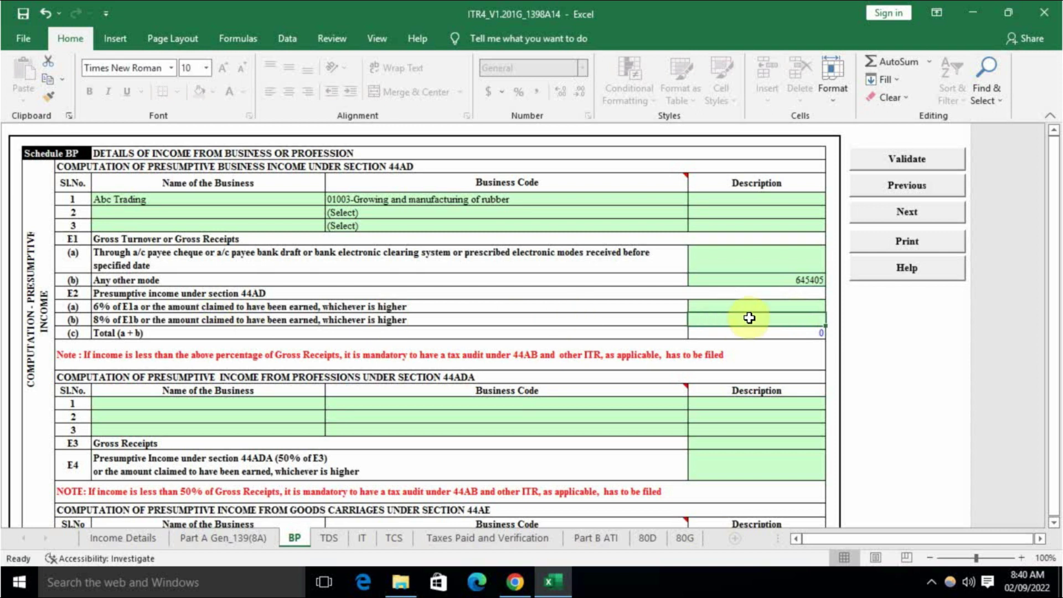
{"action": "left_click", "coordinate": [764, 306]}
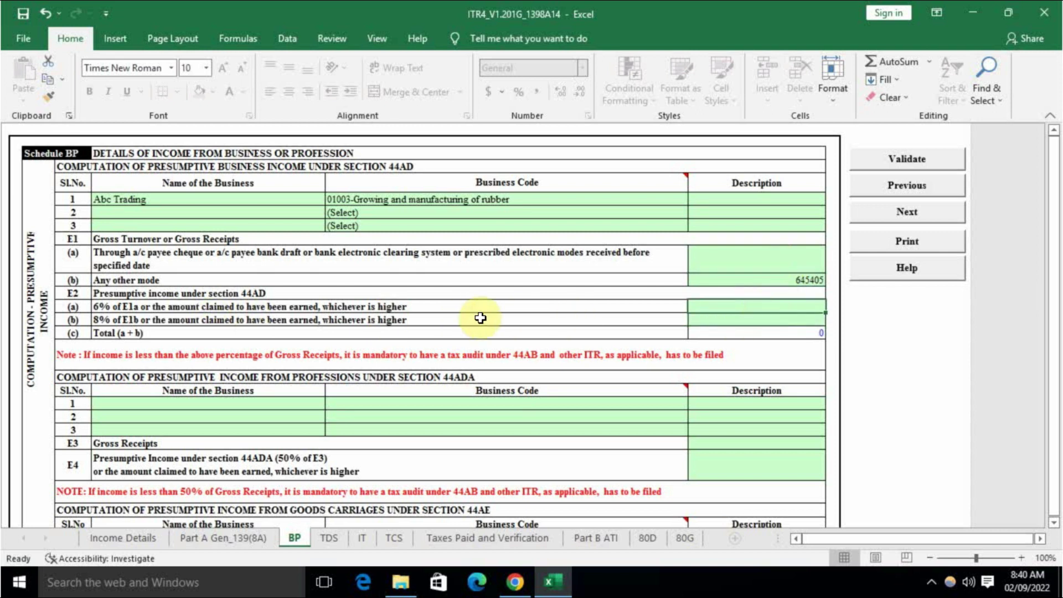
{"action": "left_click", "coordinate": [739, 321]}
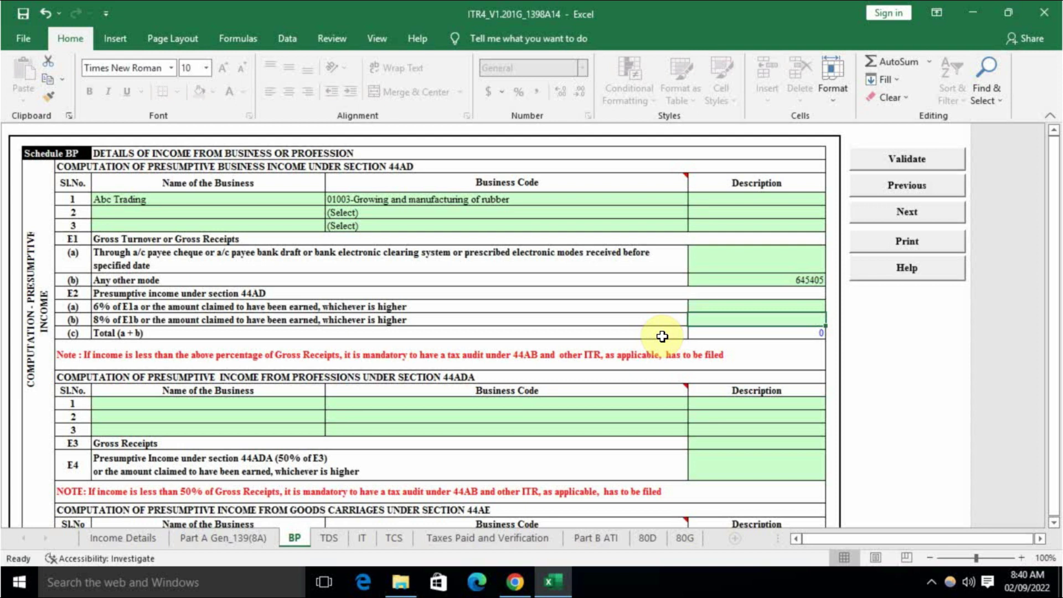
{"action": "type", "text": "51632.40"}
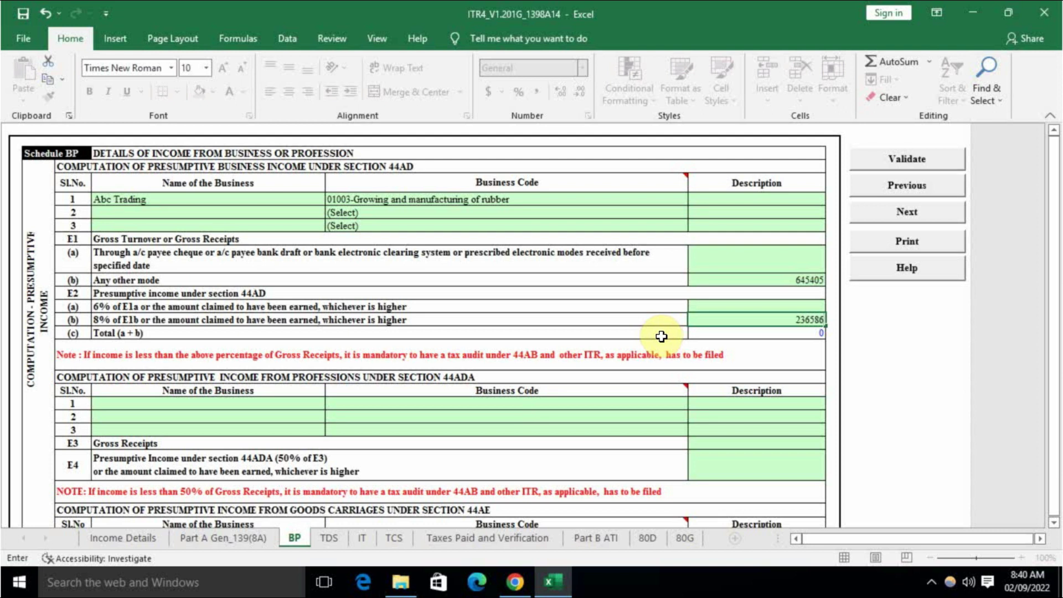
{"action": "left_click", "coordinate": [753, 333]}
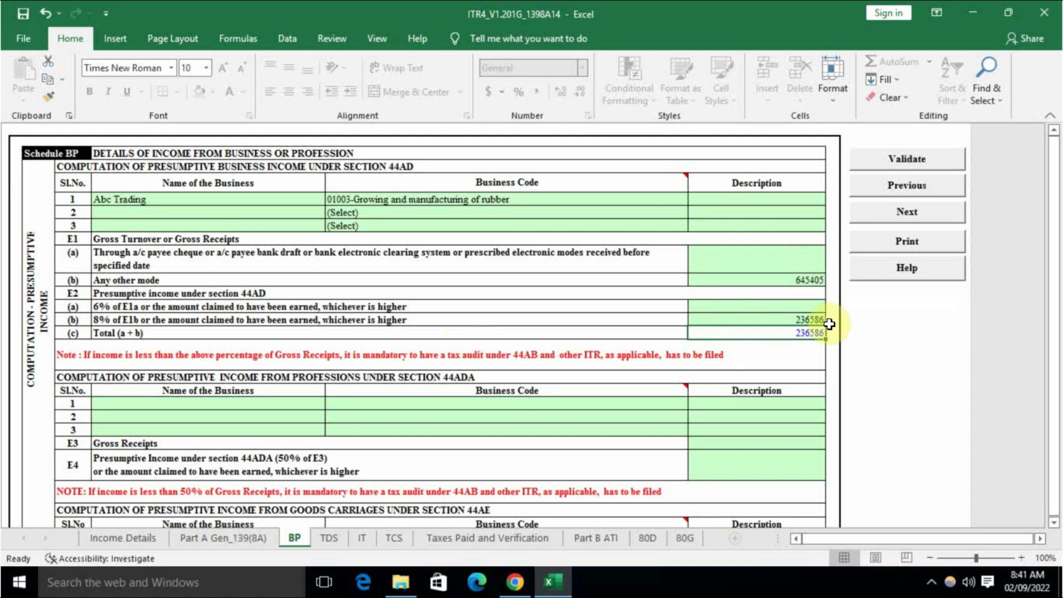
Examine the section 44ADA professions, section 44AE goods carriages and E9 GST turnover parts of Schedule BP.
{"action": "scroll", "coordinate": [426, 378], "scroll_direction": "down", "scroll_amount": 1}
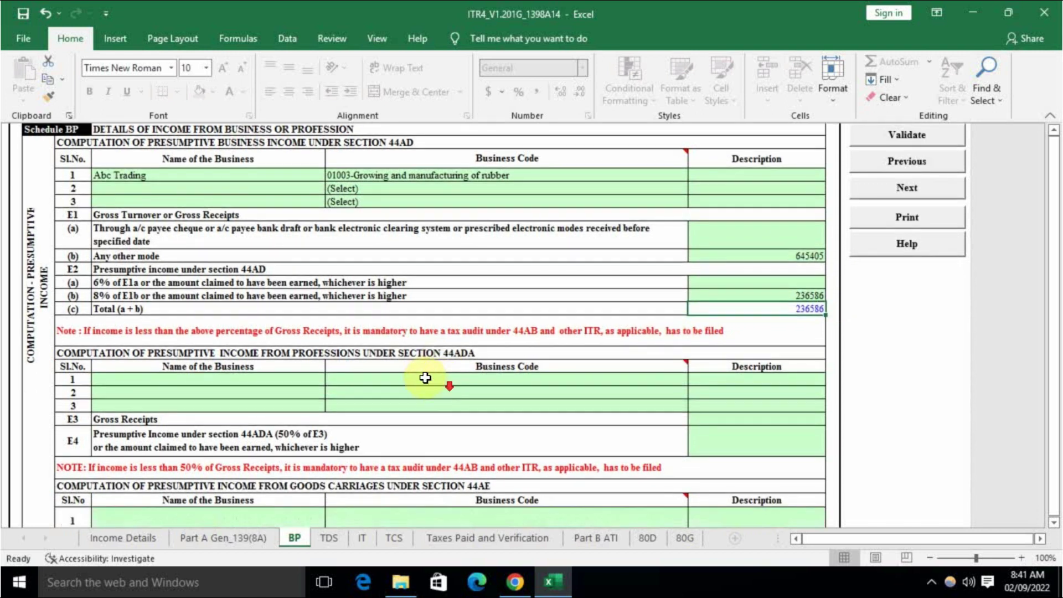
{"action": "scroll", "coordinate": [305, 363], "scroll_direction": "up", "scroll_amount": 1}
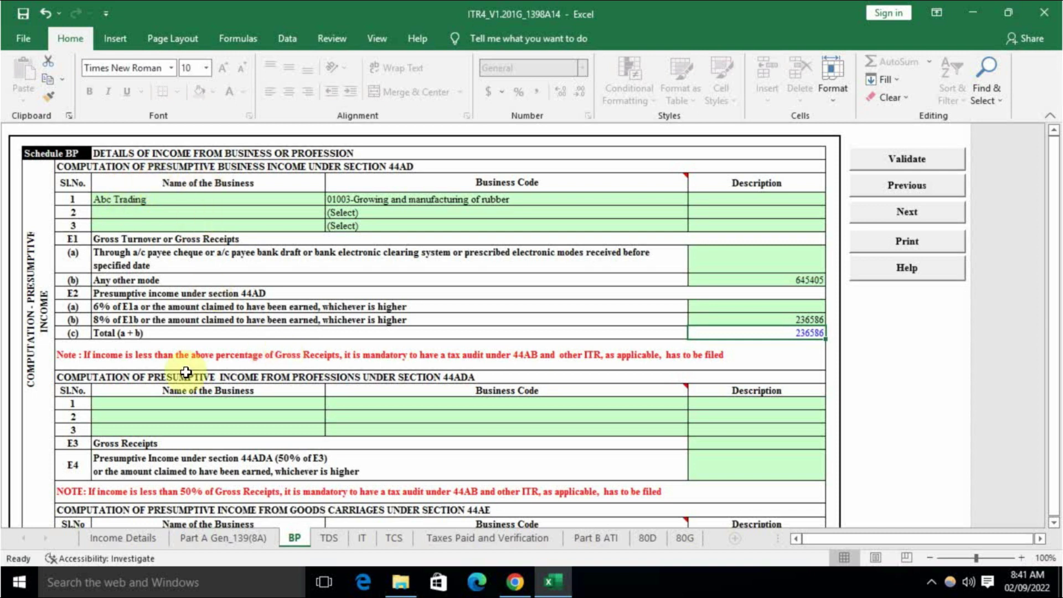
{"action": "left_click", "coordinate": [421, 374]}
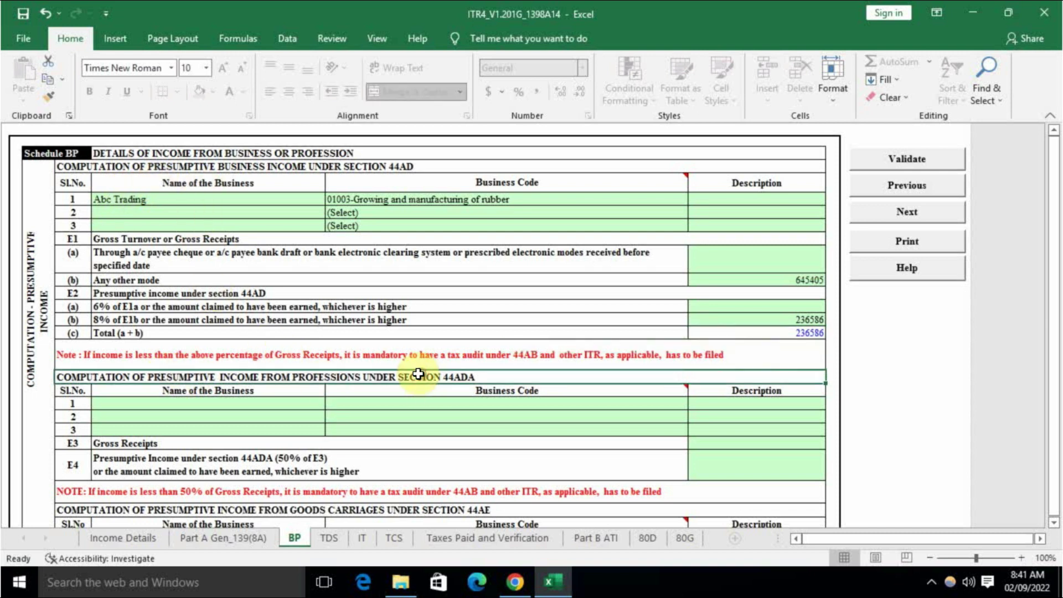
{"action": "scroll", "coordinate": [451, 377], "scroll_direction": "down", "scroll_amount": 1}
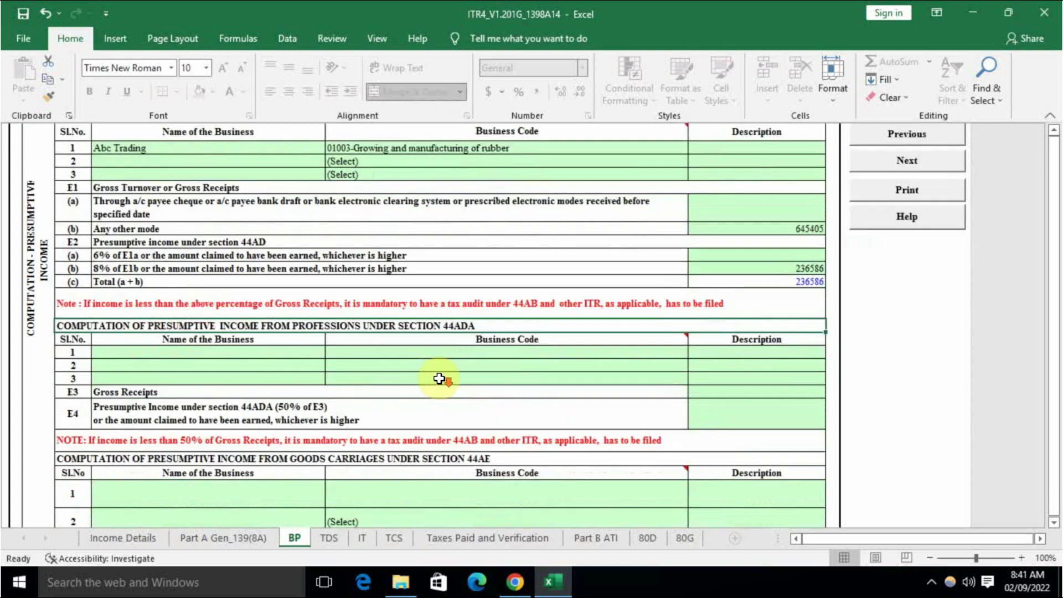
{"action": "scroll", "coordinate": [432, 377], "scroll_direction": "down", "scroll_amount": 2}
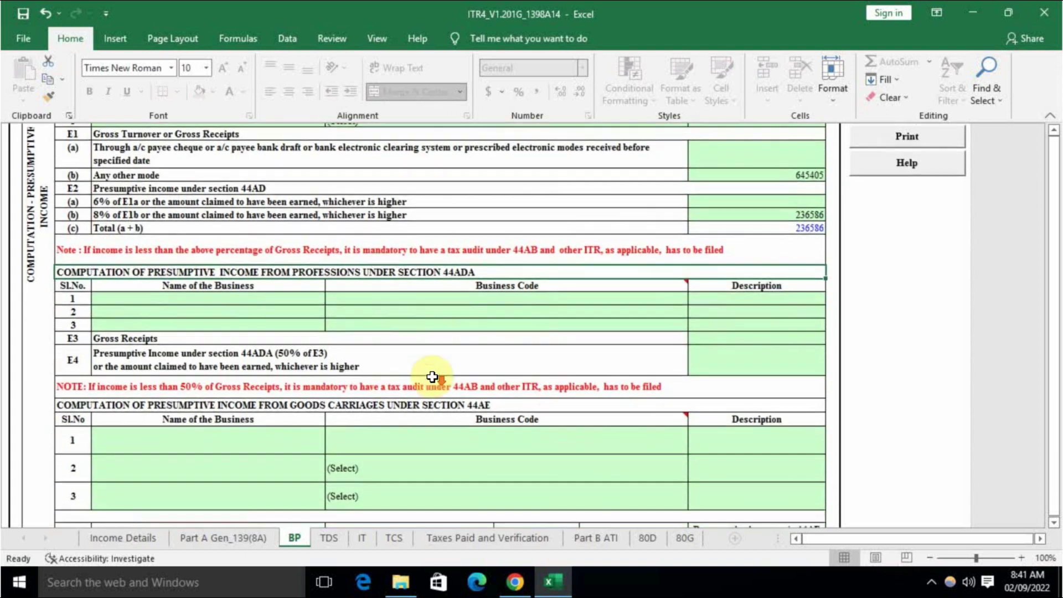
{"action": "left_click", "coordinate": [422, 349]}
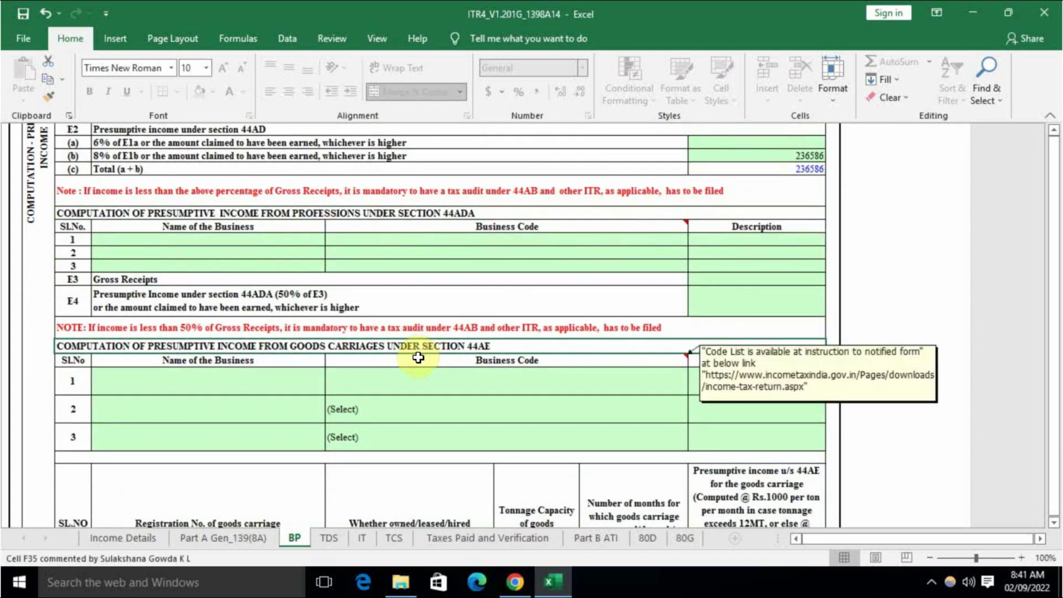
{"action": "scroll", "coordinate": [422, 358], "scroll_direction": "down", "scroll_amount": 2}
{"action": "scroll", "coordinate": [423, 362], "scroll_direction": "down", "scroll_amount": 1}
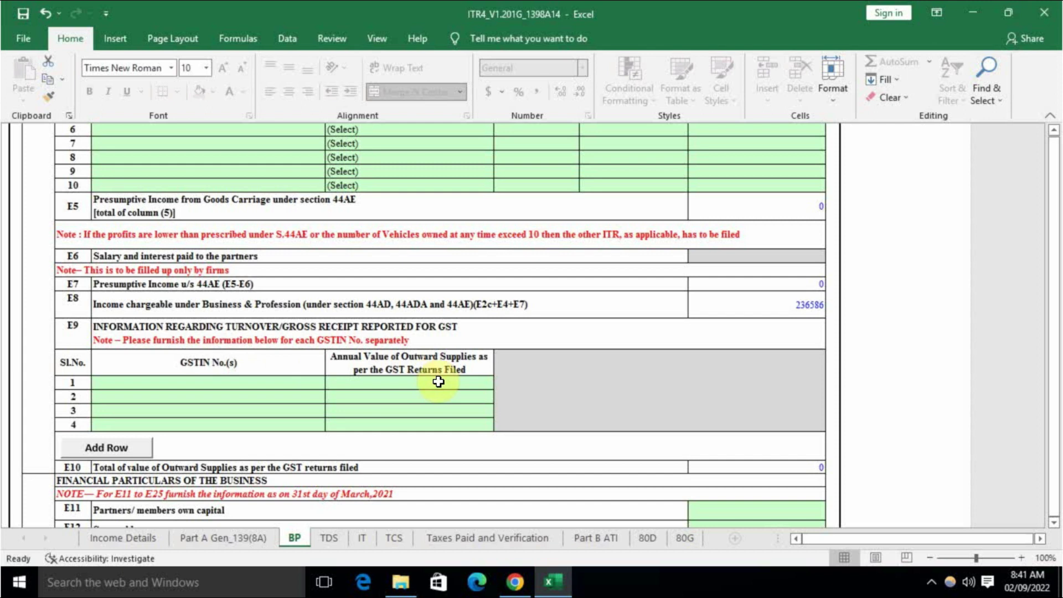
{"action": "left_click", "coordinate": [285, 383]}
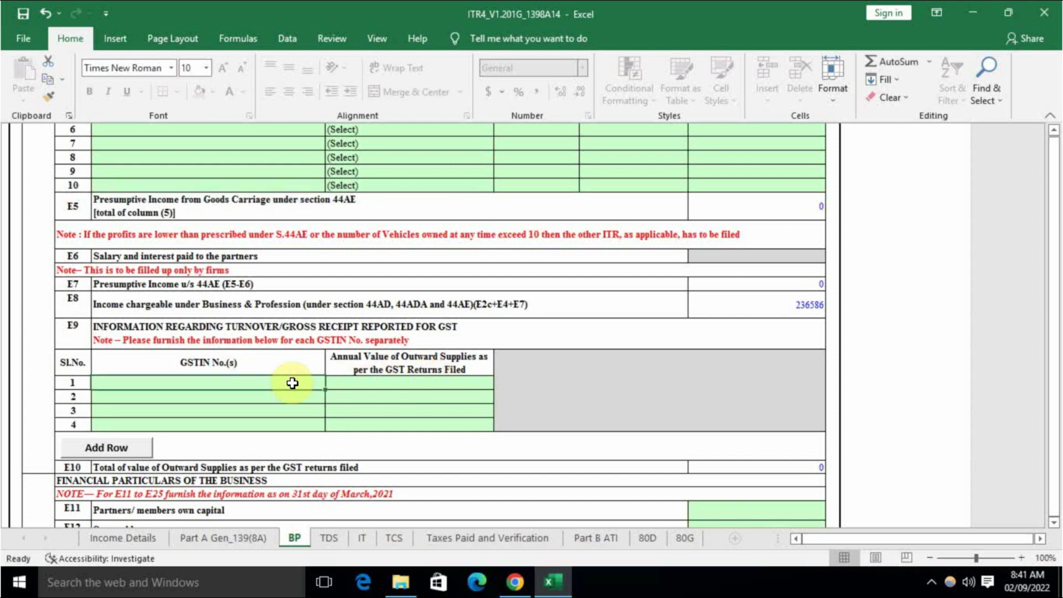
{"action": "left_click", "coordinate": [392, 382]}
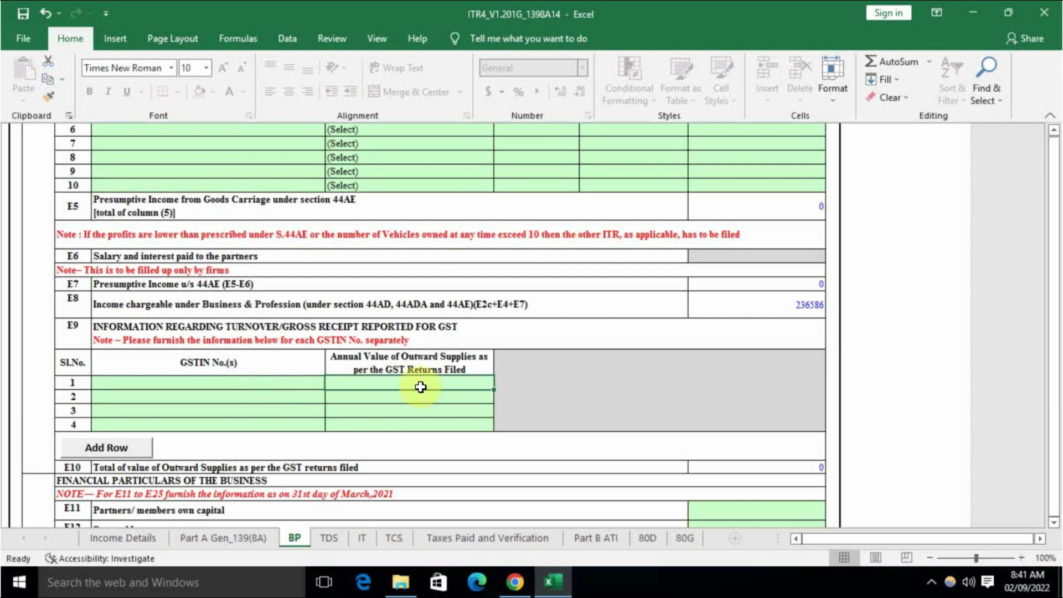
In the financial particulars of the business, enter 206006 as partners/members own capital in E11.
{"action": "scroll", "coordinate": [398, 391], "scroll_direction": "down", "scroll_amount": 5}
{"action": "scroll", "coordinate": [348, 342], "scroll_direction": "down", "scroll_amount": 1}
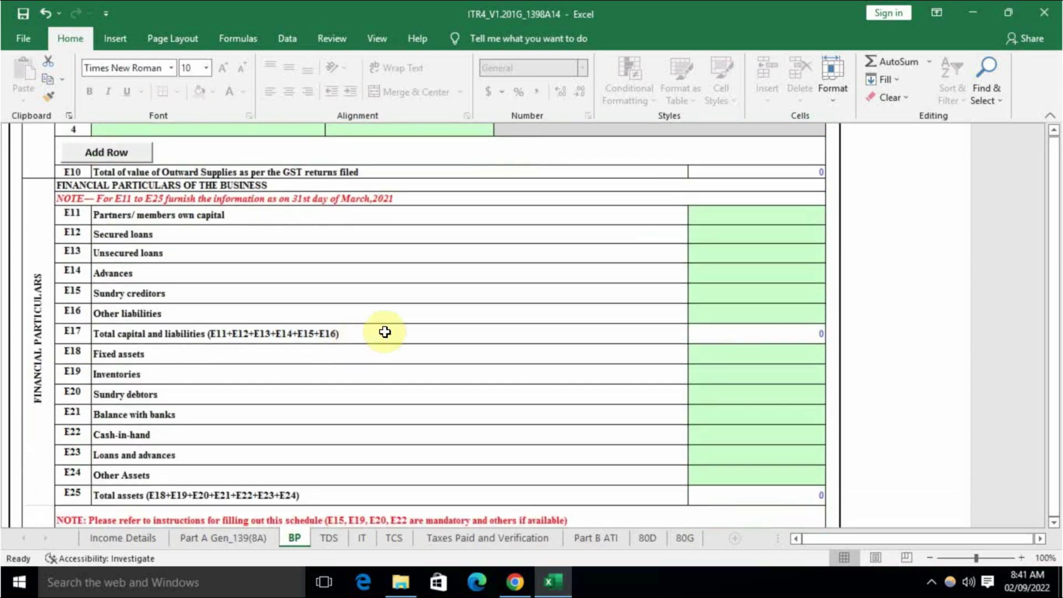
{"action": "left_click", "coordinate": [748, 217]}
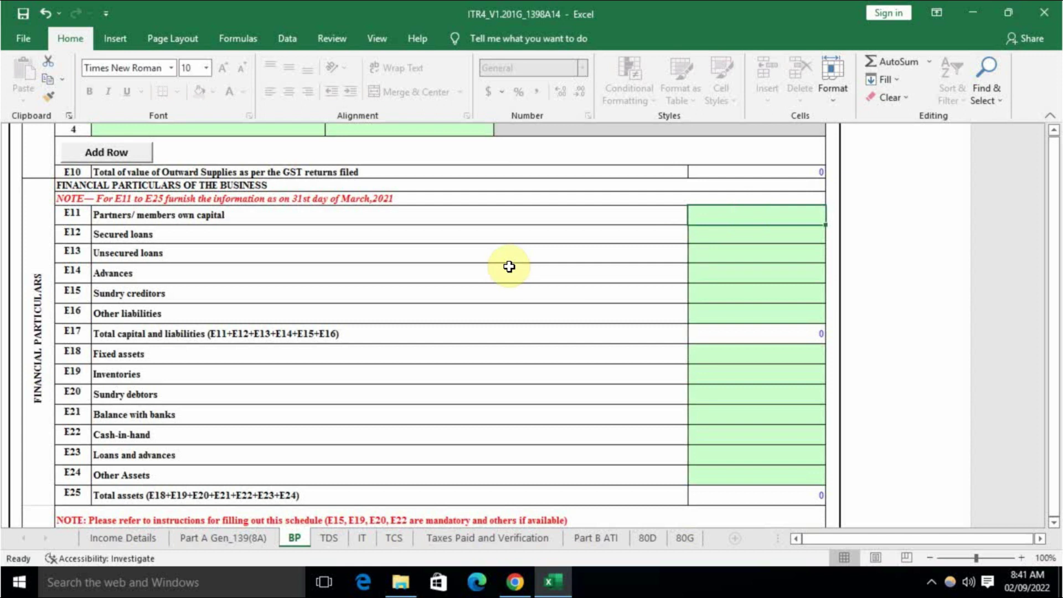
{"action": "type", "text": "20600"}
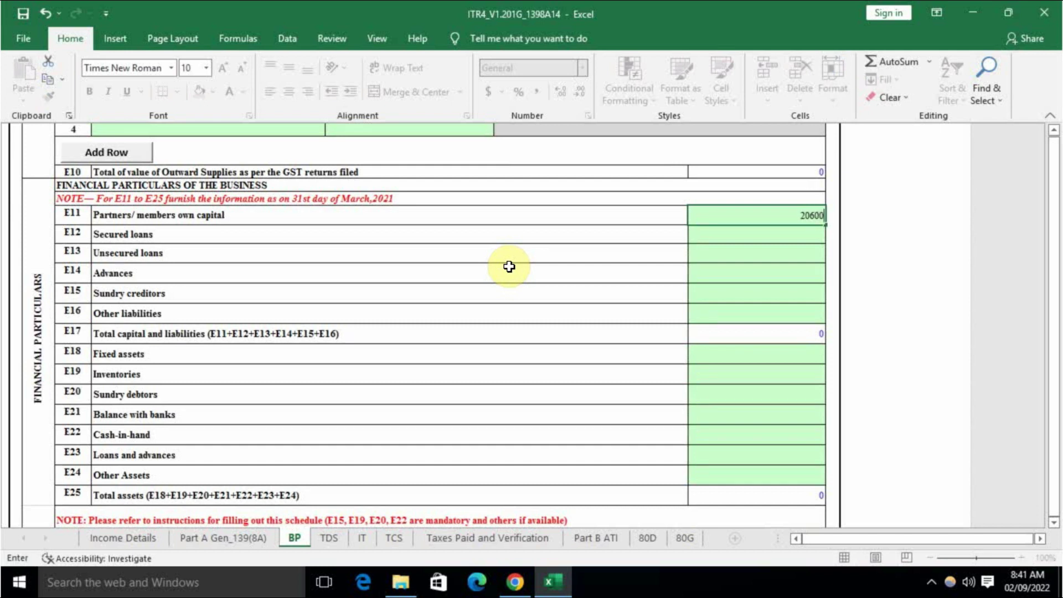
{"action": "type", "text": "6"}
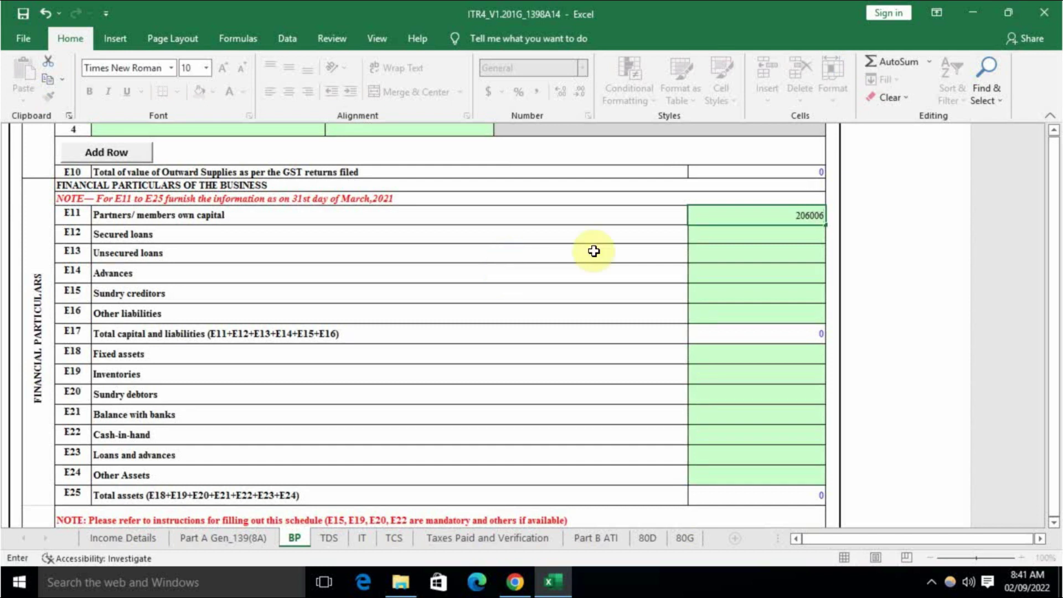
{"action": "left_click", "coordinate": [763, 243]}
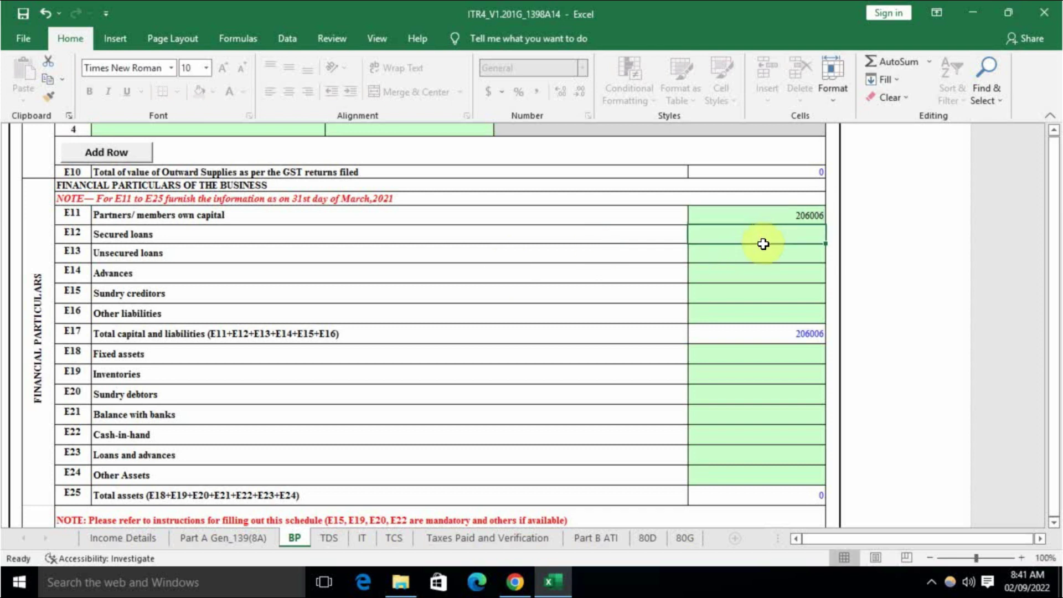
Enter 690403 as the sundry creditors amount in E15.
{"action": "left_click", "coordinate": [782, 287]}
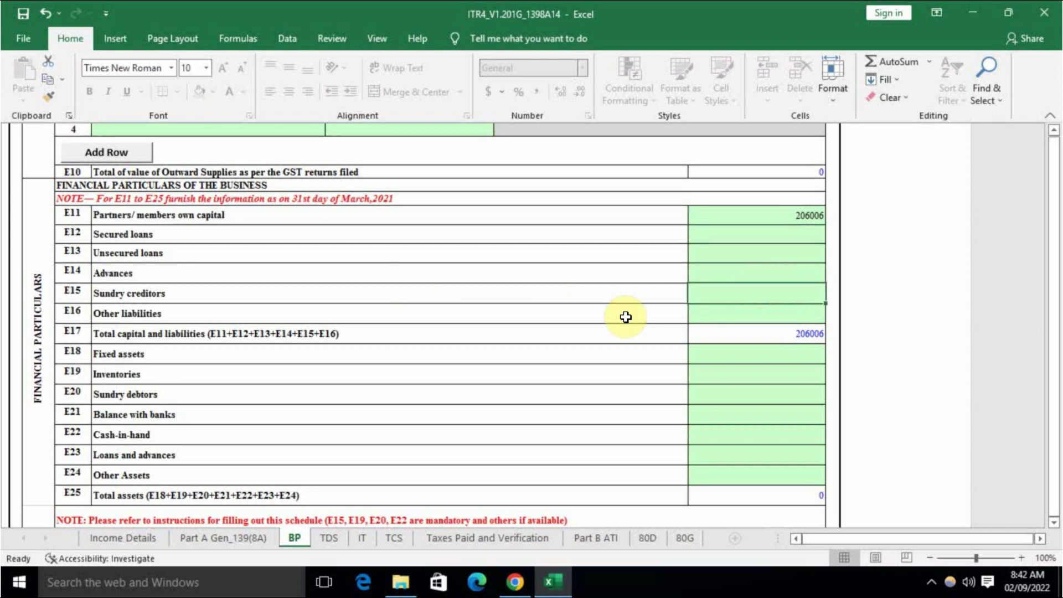
{"action": "type", "text": "690403"}
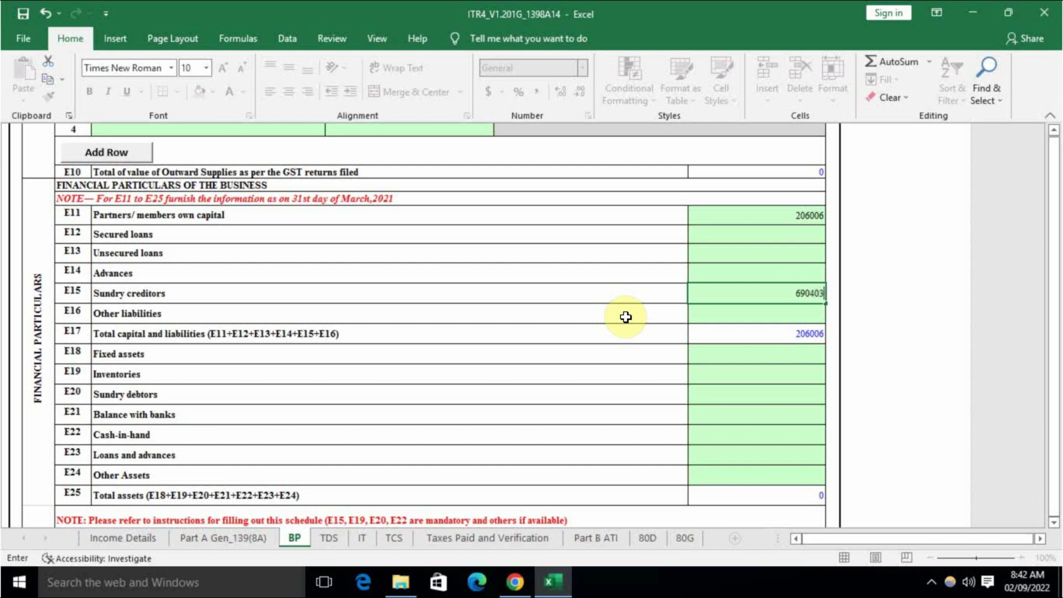
{"action": "left_click", "coordinate": [703, 332]}
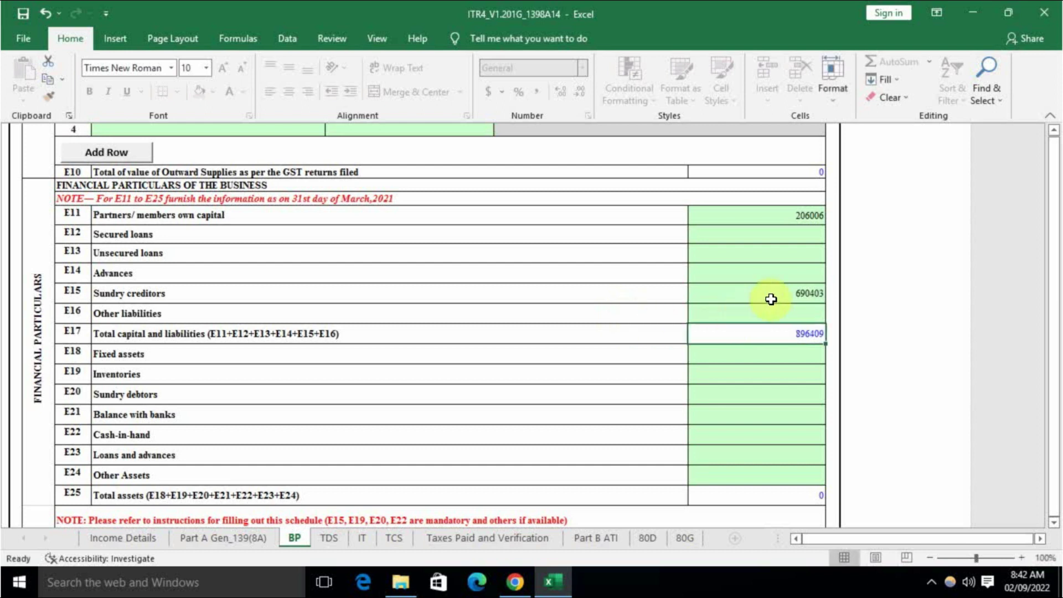
Enter 391789 as the inventories amount in E19, leaving fixed assets blank.
{"action": "left_click", "coordinate": [754, 358]}
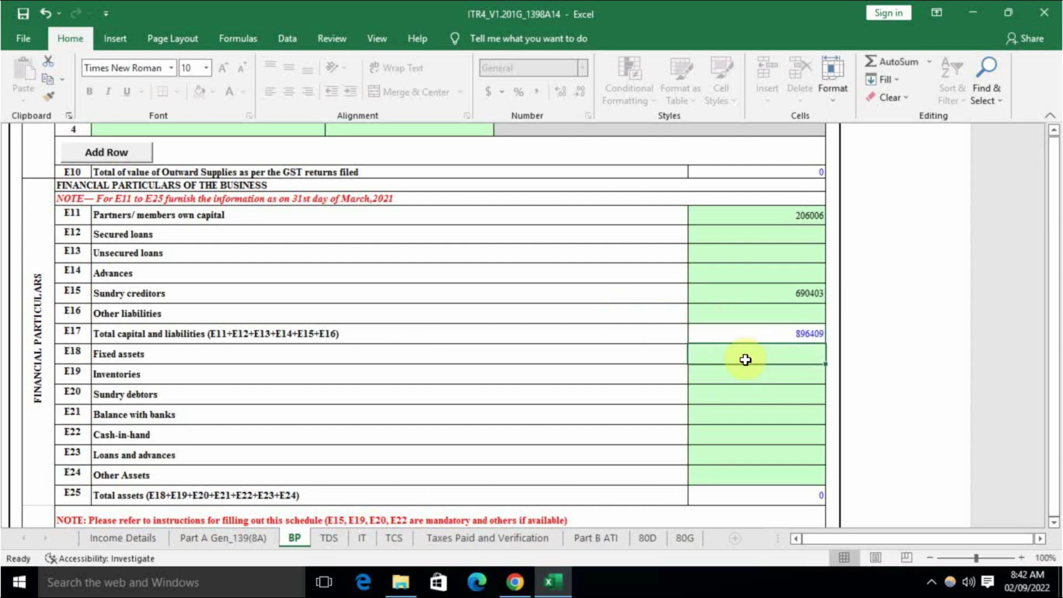
{"action": "left_click", "coordinate": [765, 372]}
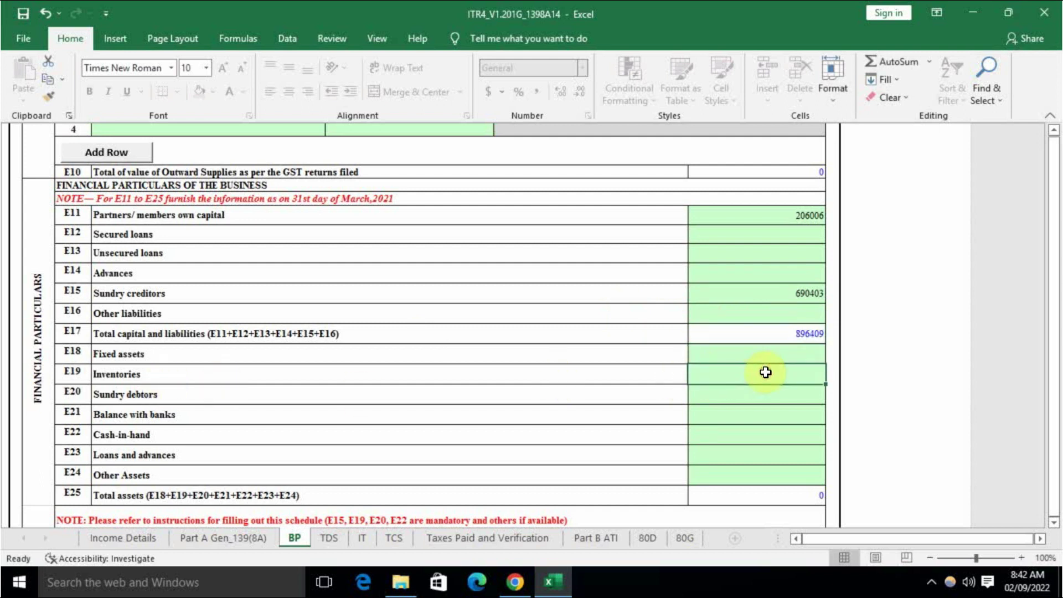
{"action": "type", "text": "391789"}
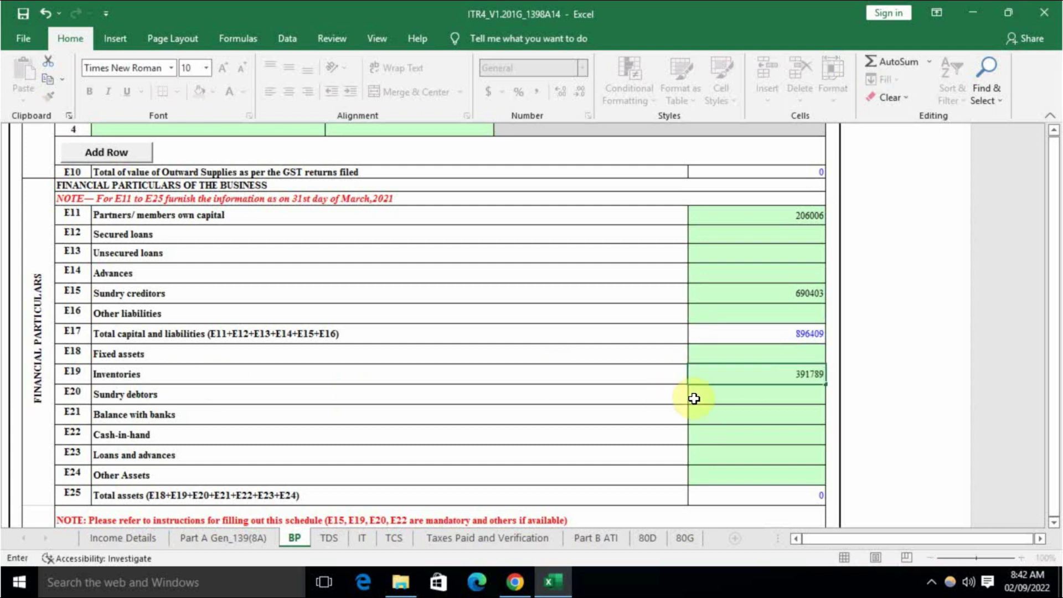
{"action": "left_click", "coordinate": [745, 398]}
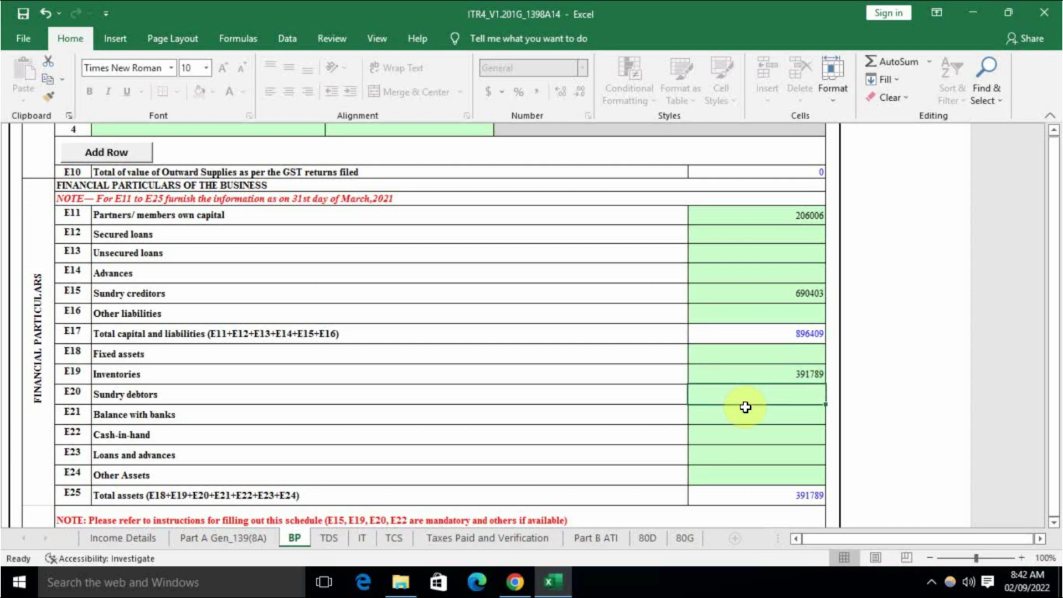
Enter 414076 as the sundry debtors amount in E20.
{"action": "left_click", "coordinate": [745, 409]}
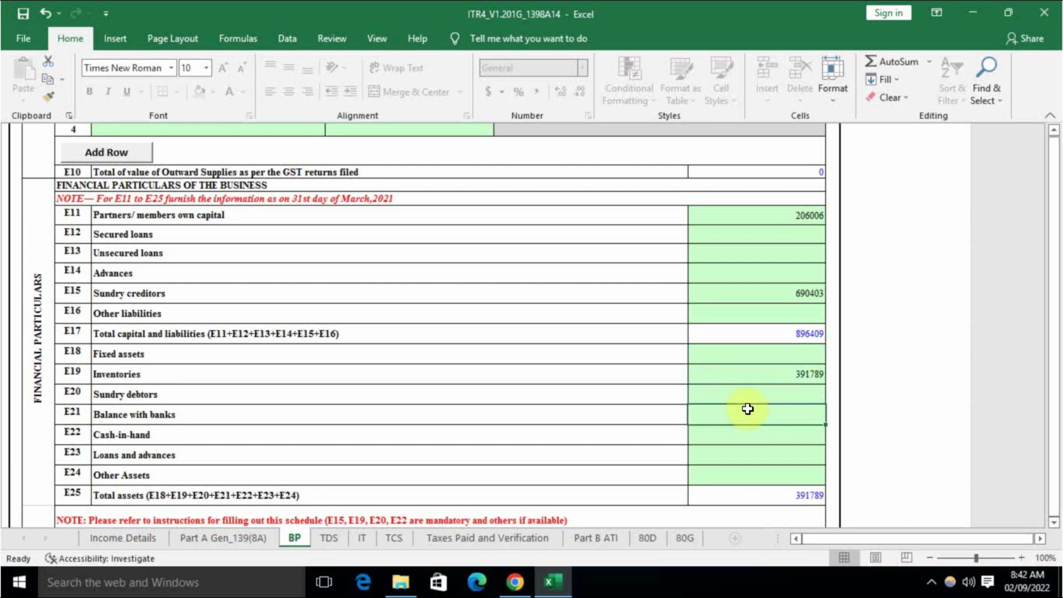
{"action": "left_click", "coordinate": [759, 393]}
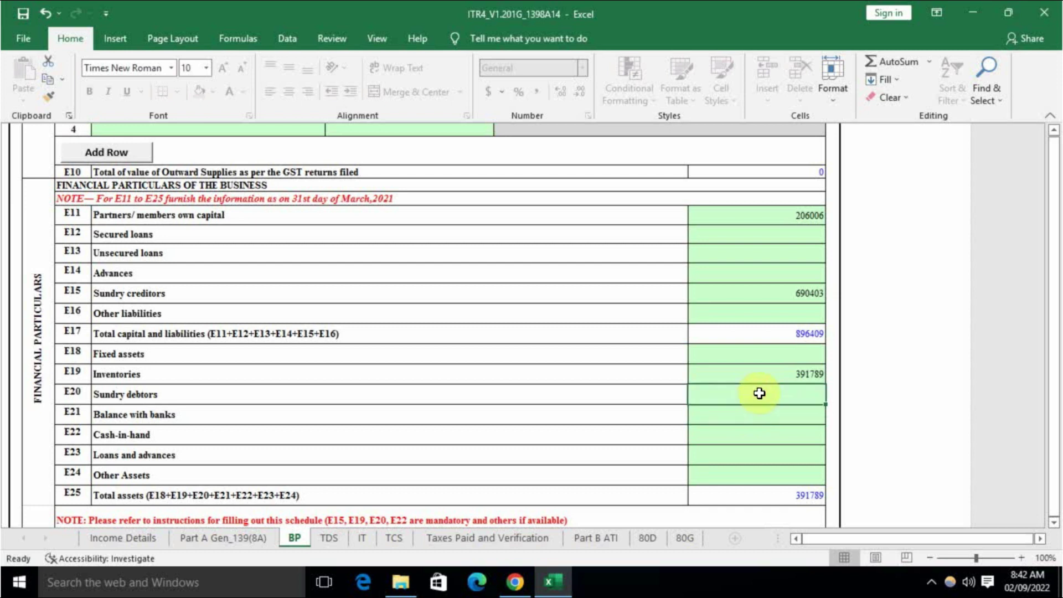
{"action": "type", "text": "41"}
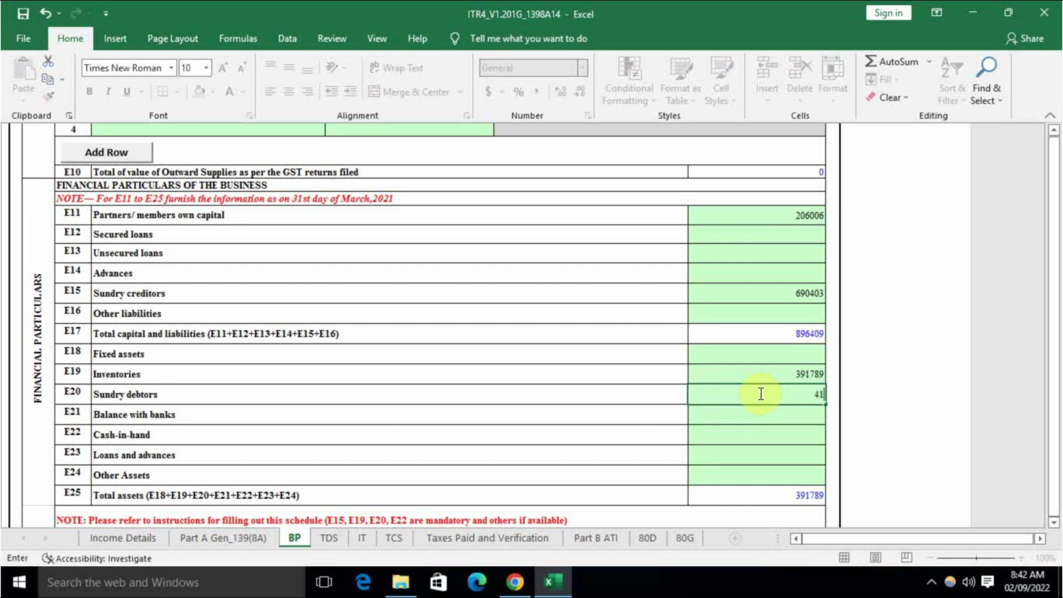
{"action": "type", "text": "4076"}
{"action": "left_click", "coordinate": [777, 411]}
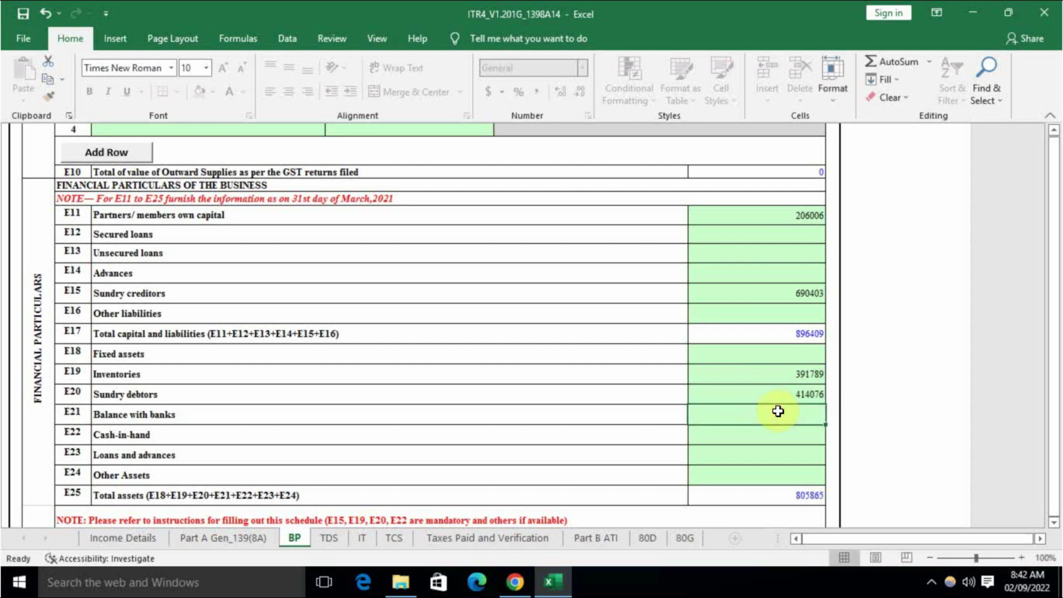
Enter 70183 as cash-in-hand in E22 and 20361 as other assets in E24, leaving balance with banks blank.
{"action": "left_click", "coordinate": [777, 437]}
{"action": "type", "text": "70183"}
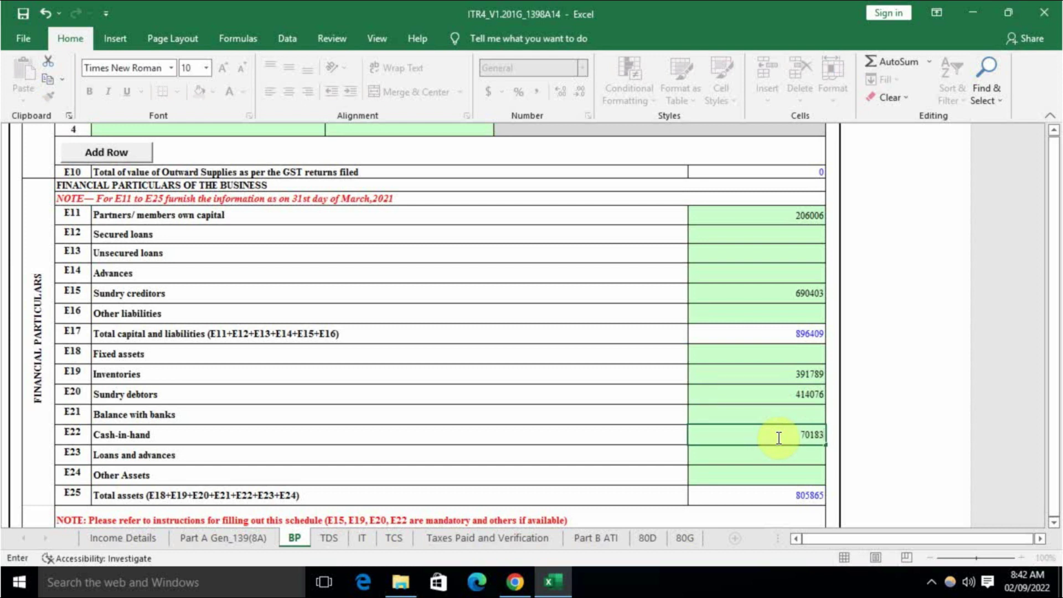
{"action": "left_click", "coordinate": [774, 476]}
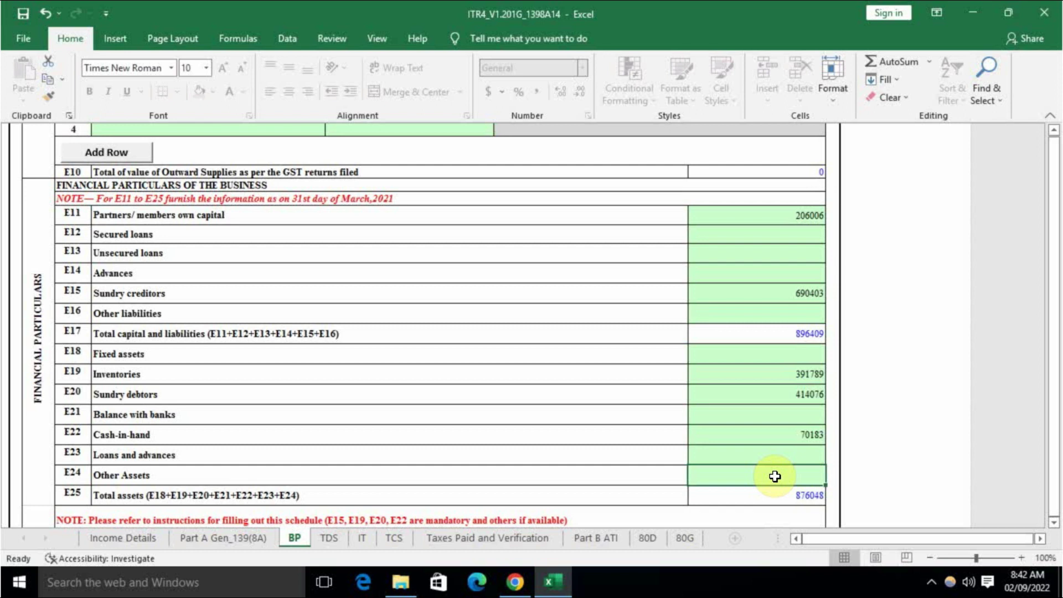
{"action": "type", "text": "20361"}
{"action": "left_click", "coordinate": [773, 421]}
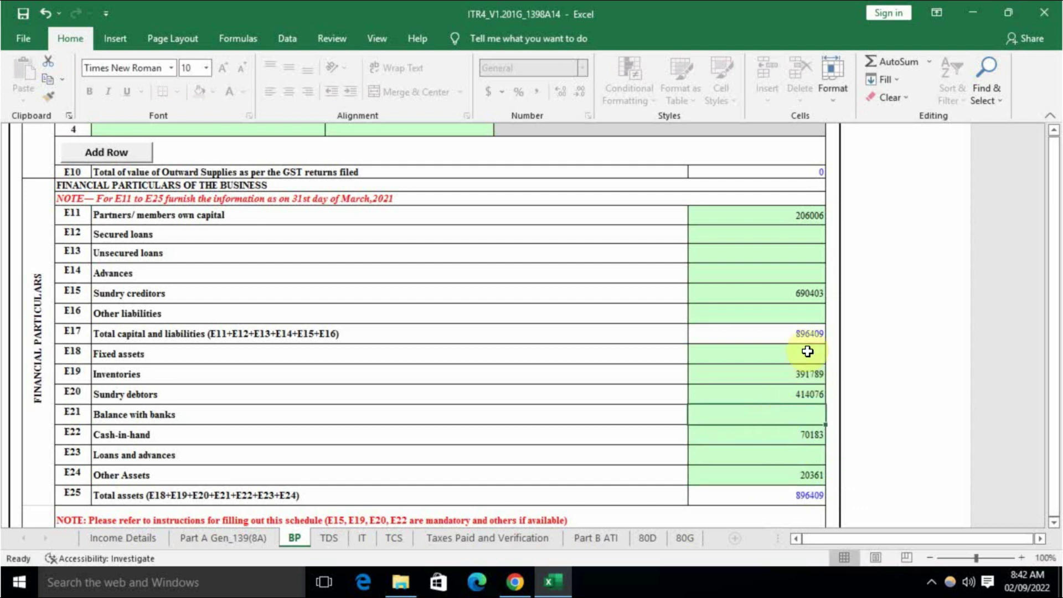
Compare total capital and liabilities in E17 with total assets in E25 and review the completed BP schedule.
{"action": "left_click", "coordinate": [792, 333]}
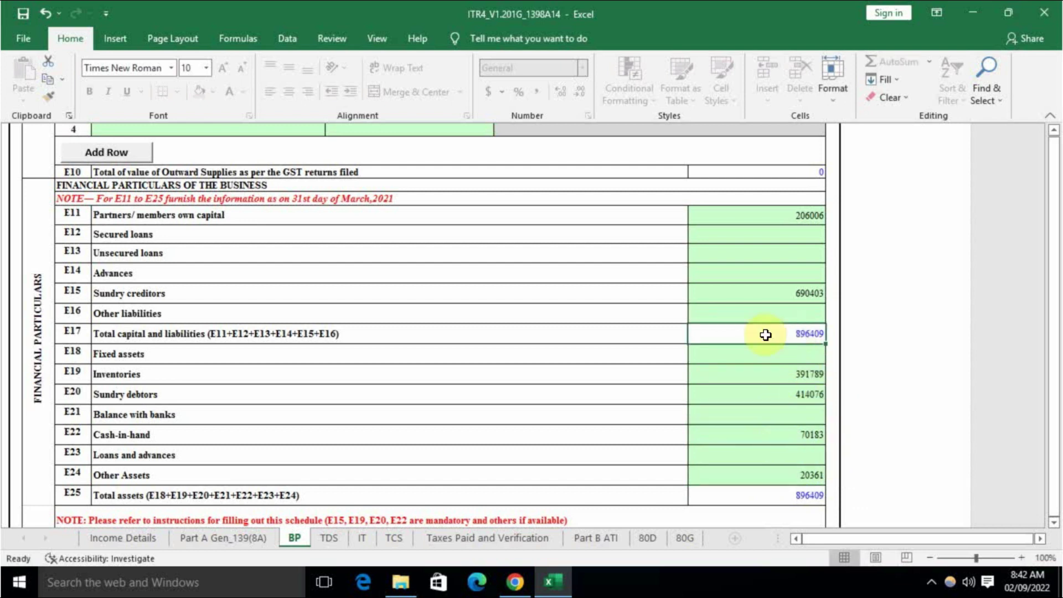
{"action": "left_click", "coordinate": [778, 495]}
{"action": "left_click", "coordinate": [750, 413]}
{"action": "scroll", "coordinate": [520, 372], "scroll_direction": "down", "scroll_amount": 2}
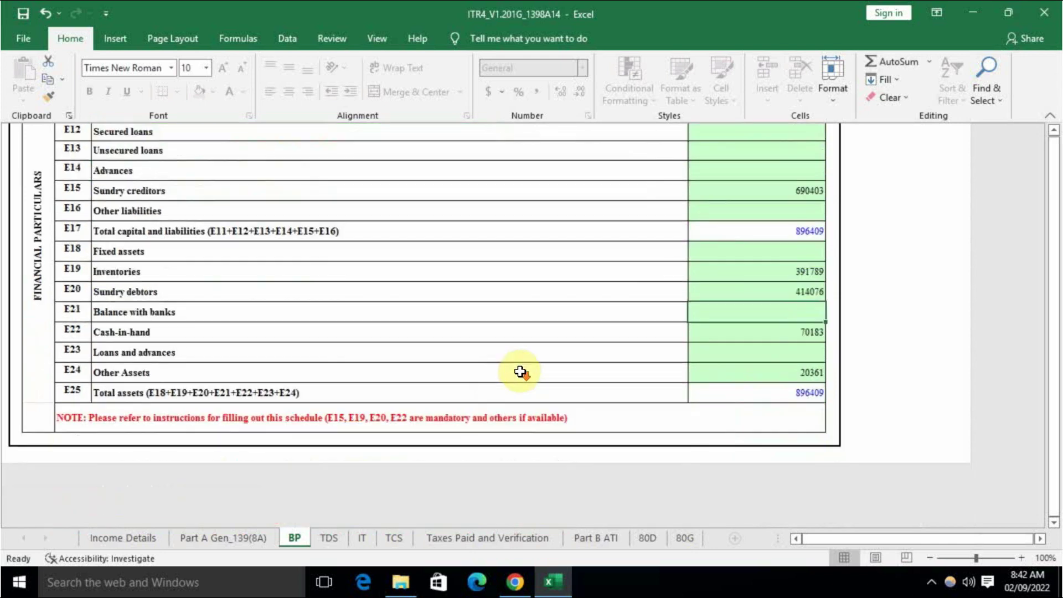
{"action": "scroll", "coordinate": [587, 403], "scroll_direction": "up", "scroll_amount": 2}
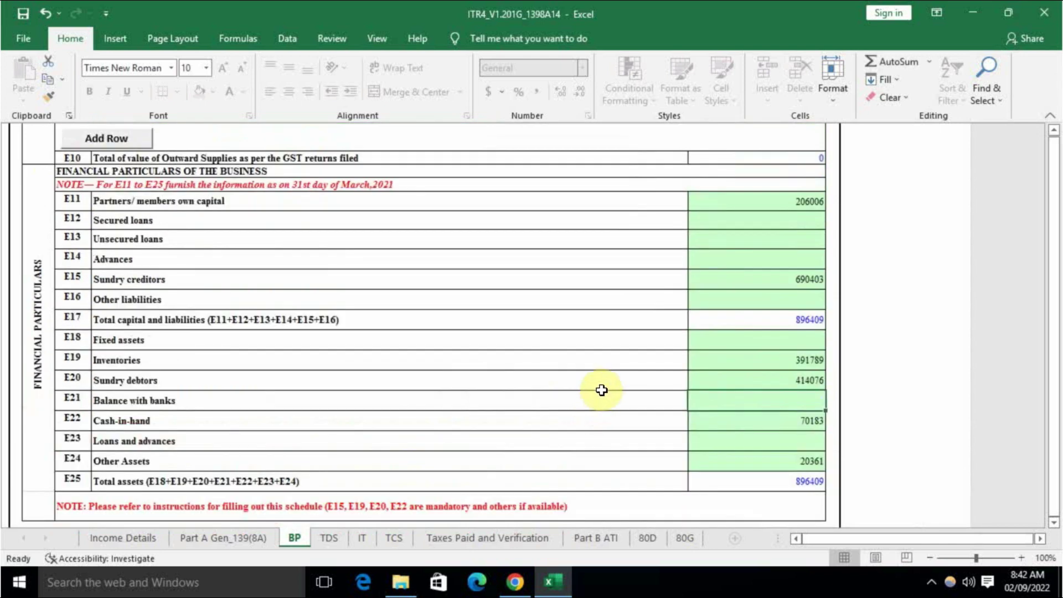
{"action": "scroll", "coordinate": [595, 387], "scroll_direction": "up", "scroll_amount": 3}
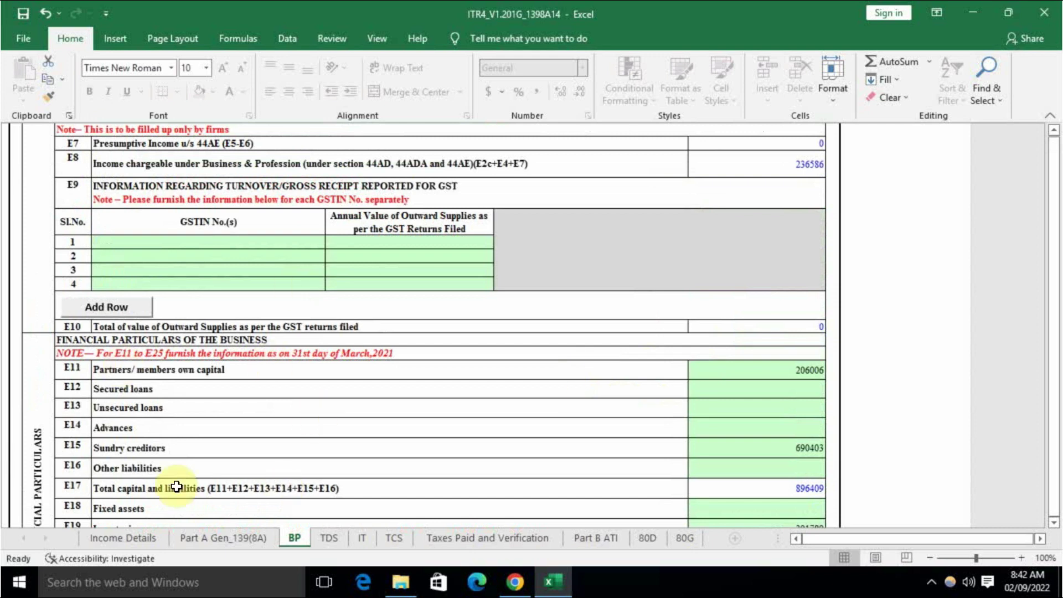
{"action": "scroll", "coordinate": [404, 392], "scroll_direction": "up", "scroll_amount": 6}
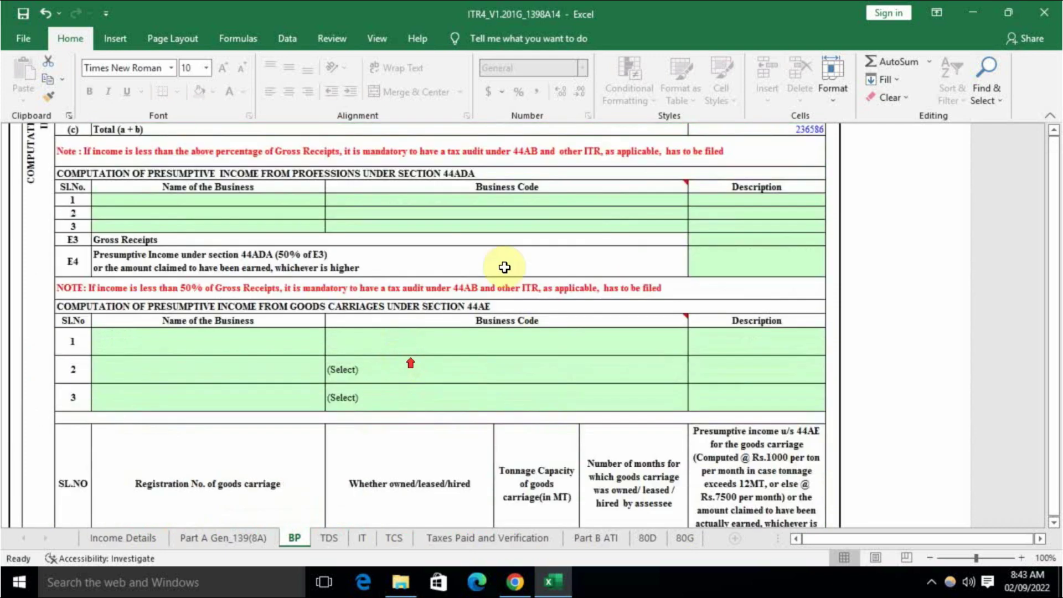
Check the Income Details sheet for the business income carried from Schedule BP, the deductions and the tax computation.
{"action": "left_click", "coordinate": [122, 538]}
{"action": "scroll", "coordinate": [498, 450], "scroll_direction": "down", "scroll_amount": 1}
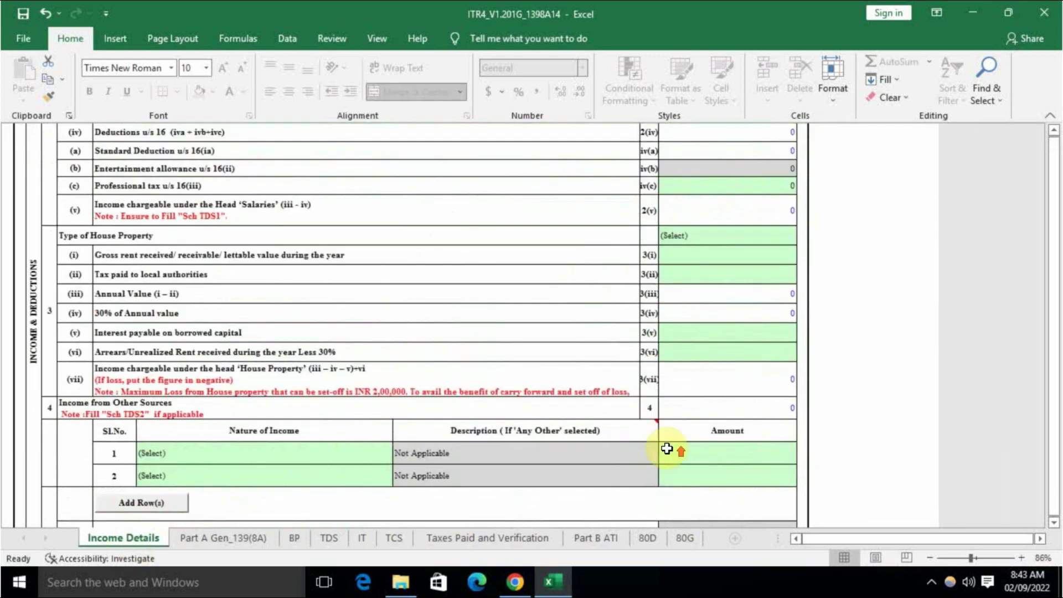
{"action": "scroll", "coordinate": [766, 432], "scroll_direction": "up", "scroll_amount": 6}
{"action": "scroll", "coordinate": [769, 404], "scroll_direction": "up", "scroll_amount": 2}
{"action": "left_click", "coordinate": [758, 259]}
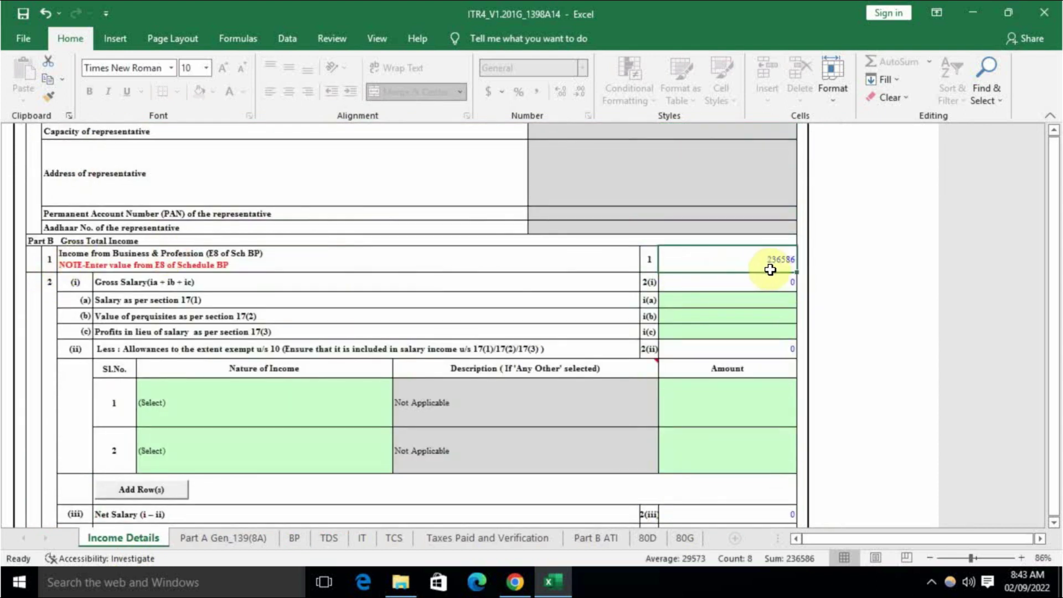
{"action": "scroll", "coordinate": [777, 280], "scroll_direction": "down", "scroll_amount": 20}
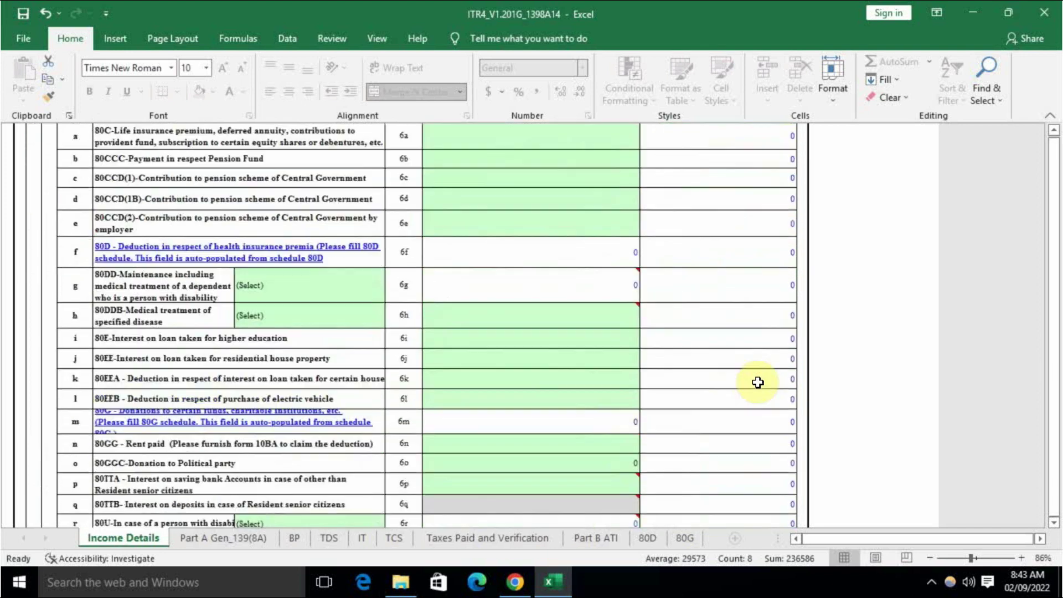
{"action": "scroll", "coordinate": [761, 372], "scroll_direction": "up", "scroll_amount": 1}
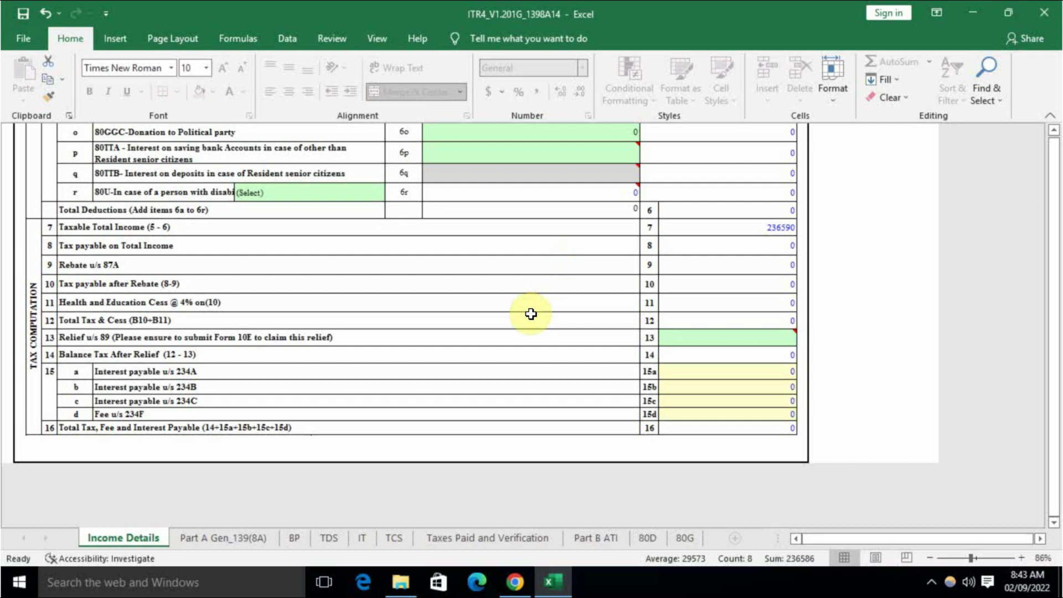
Examine the ITR-U general information questions on the Part A Gen_139(8A) sheet, including the assessment year.
{"action": "left_click", "coordinate": [227, 538]}
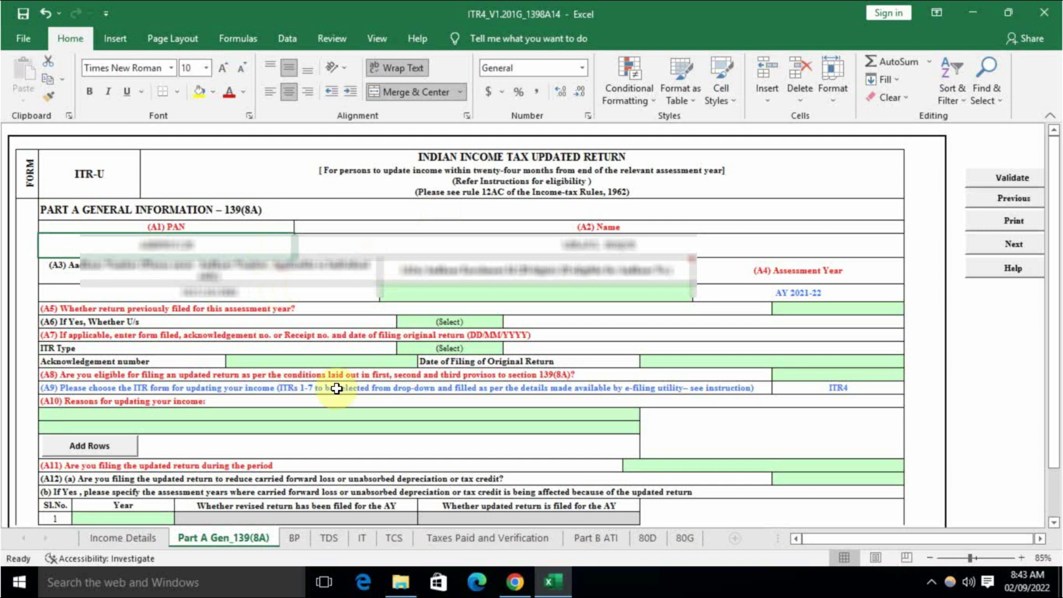
{"action": "scroll", "coordinate": [339, 386], "scroll_direction": "down", "scroll_amount": 2}
{"action": "scroll", "coordinate": [374, 337], "scroll_direction": "up", "scroll_amount": 1}
{"action": "scroll", "coordinate": [374, 337], "scroll_direction": "up", "scroll_amount": 1}
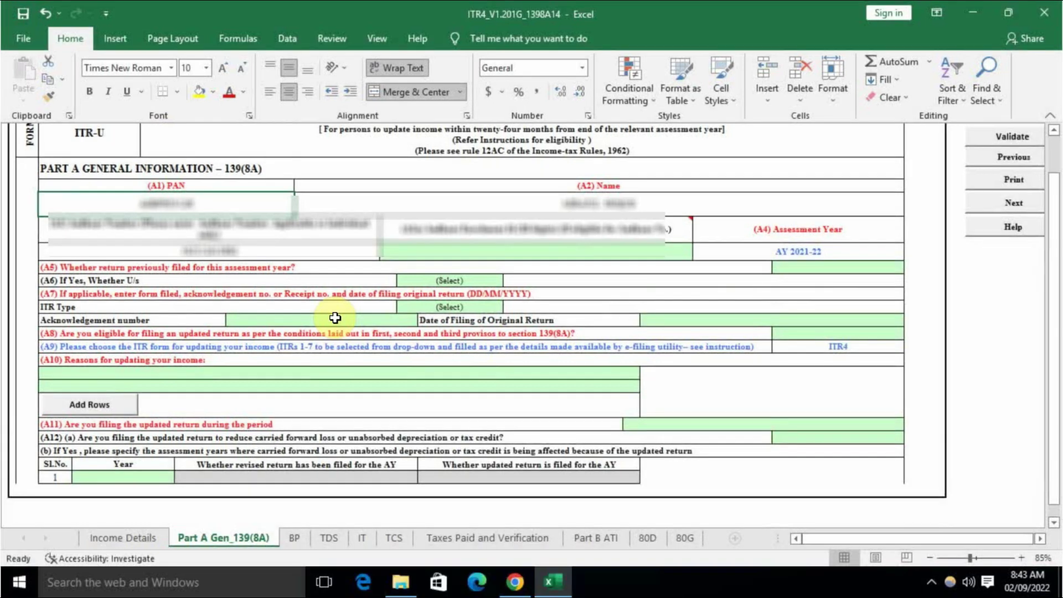
{"action": "left_click_drag", "start_coordinate": [632, 292], "coordinate": [631, 283]}
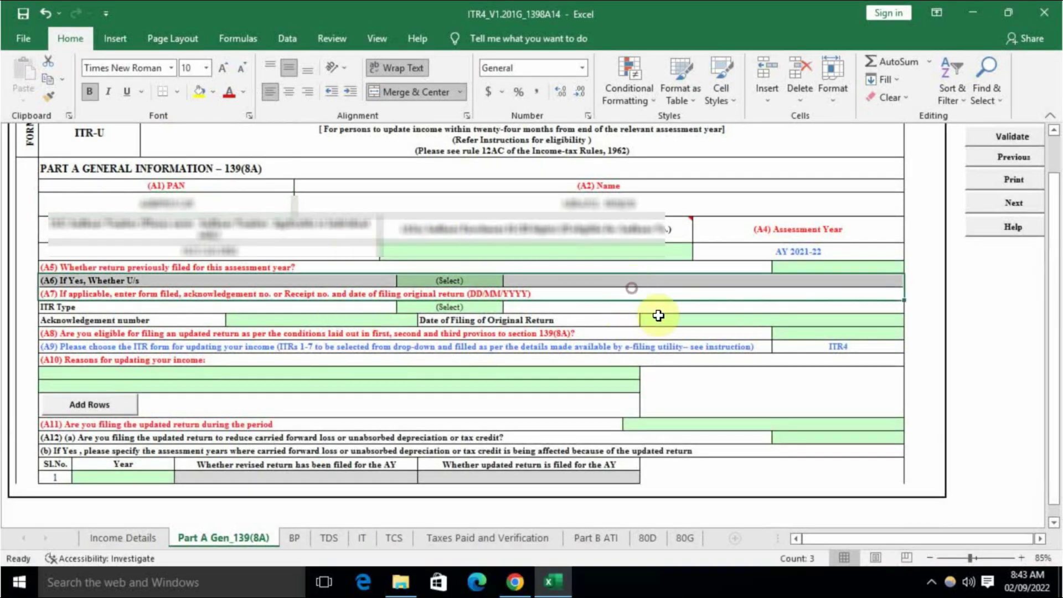
{"action": "left_click", "coordinate": [723, 252]}
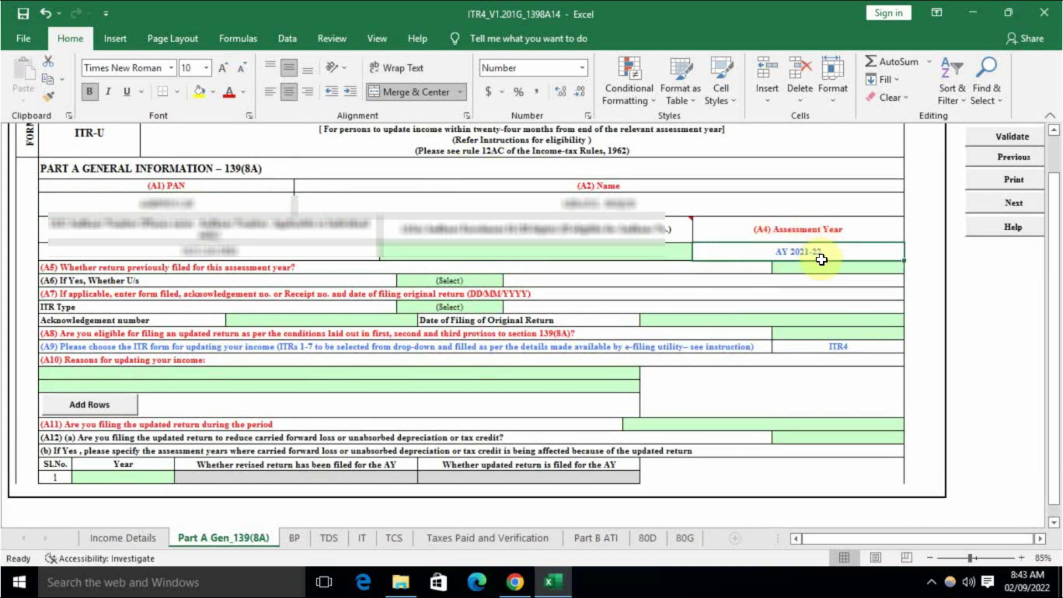
{"action": "left_click", "coordinate": [686, 304]}
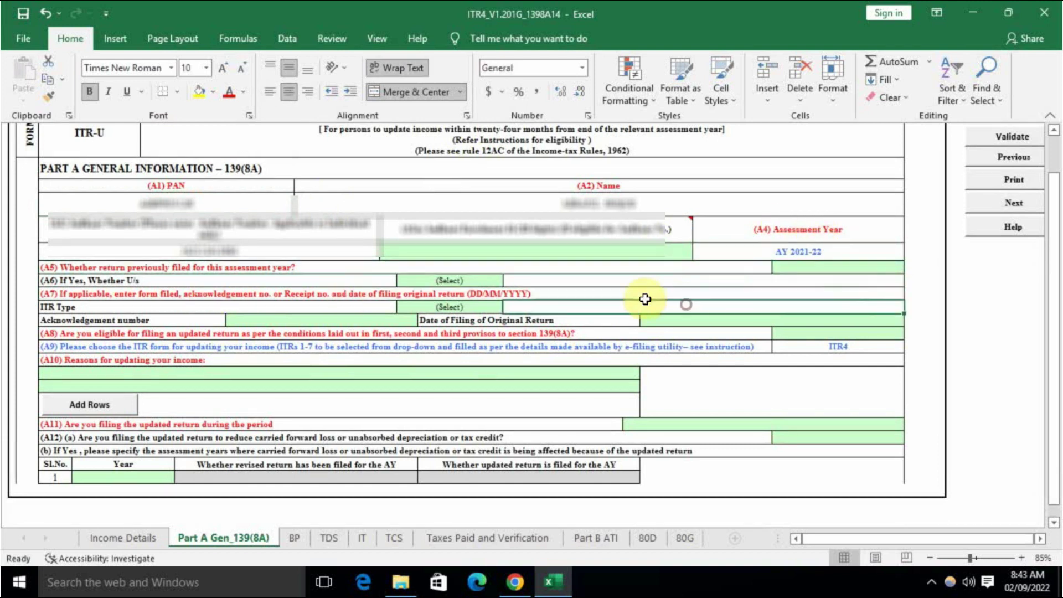
{"action": "left_click", "coordinate": [348, 268]}
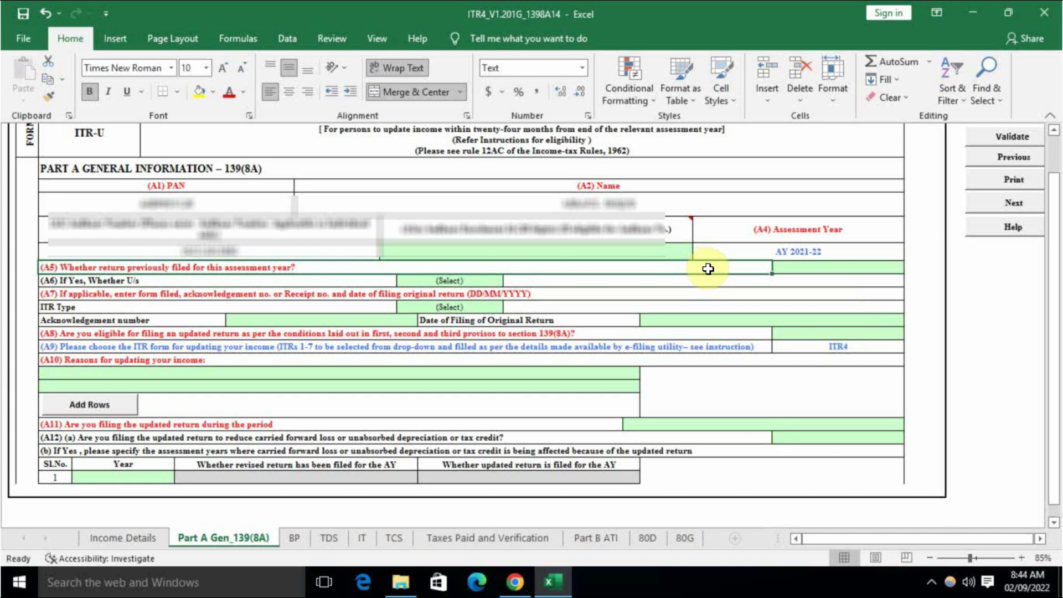
{"action": "left_click", "coordinate": [812, 251]}
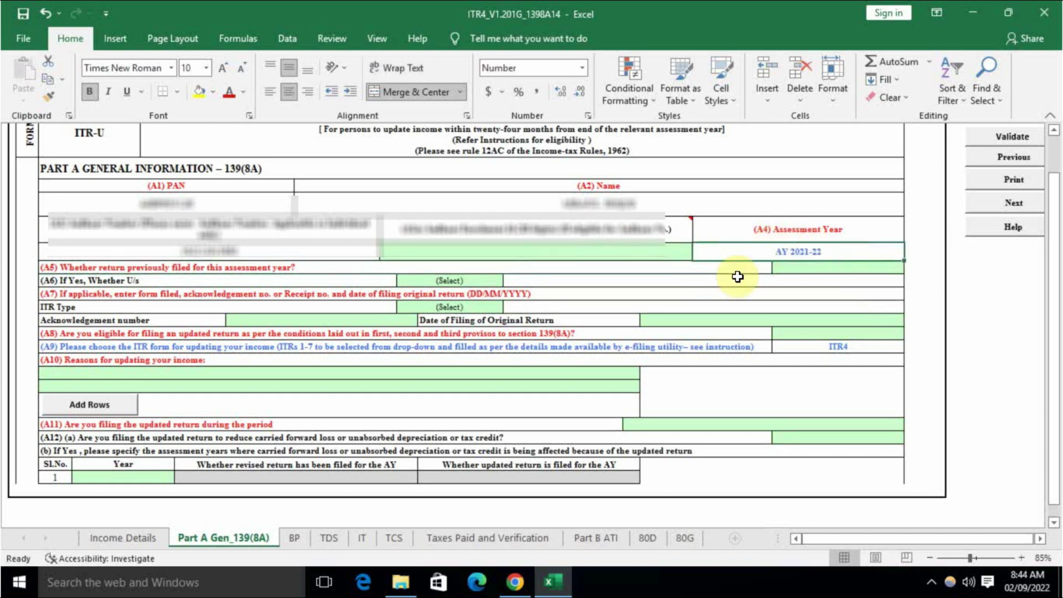
Answer No in A5 to whether a return was previously filed for this assessment year.
{"action": "double_click", "coordinate": [833, 271]}
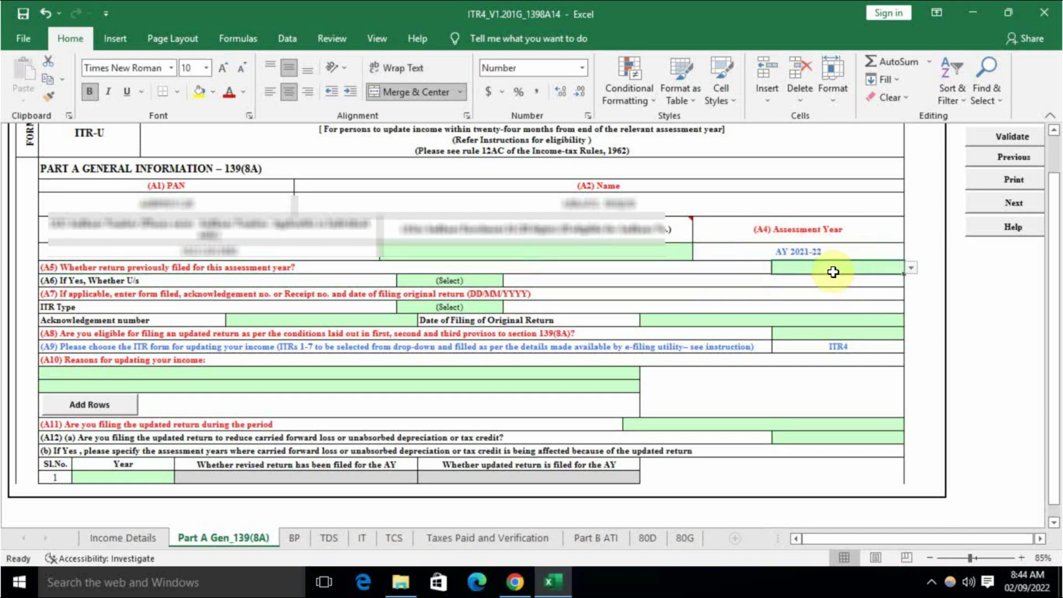
{"action": "left_click", "coordinate": [911, 268]}
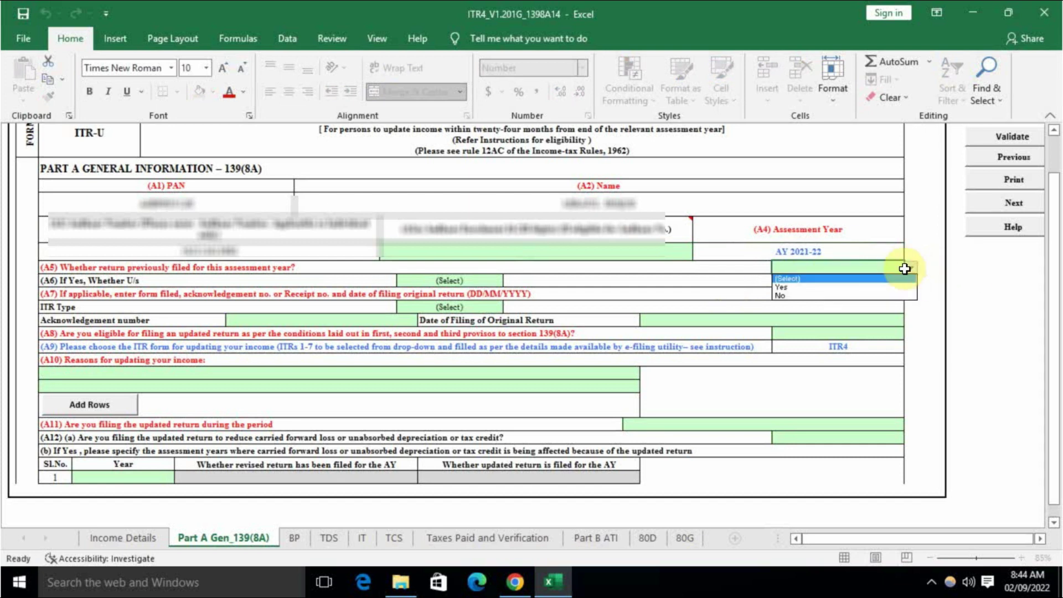
{"action": "left_click", "coordinate": [819, 297]}
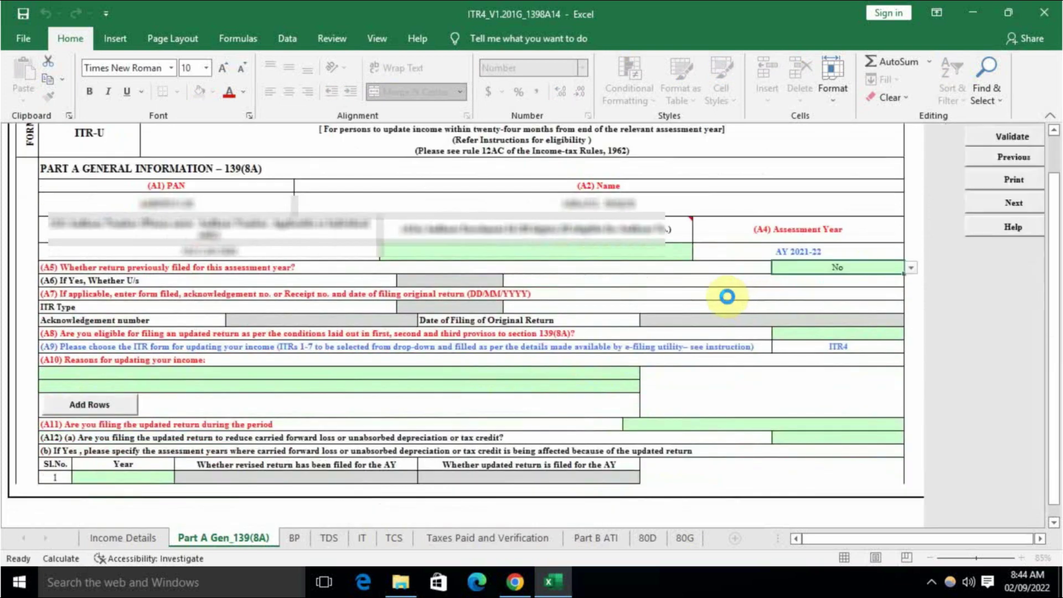
{"action": "left_click", "coordinate": [529, 288]}
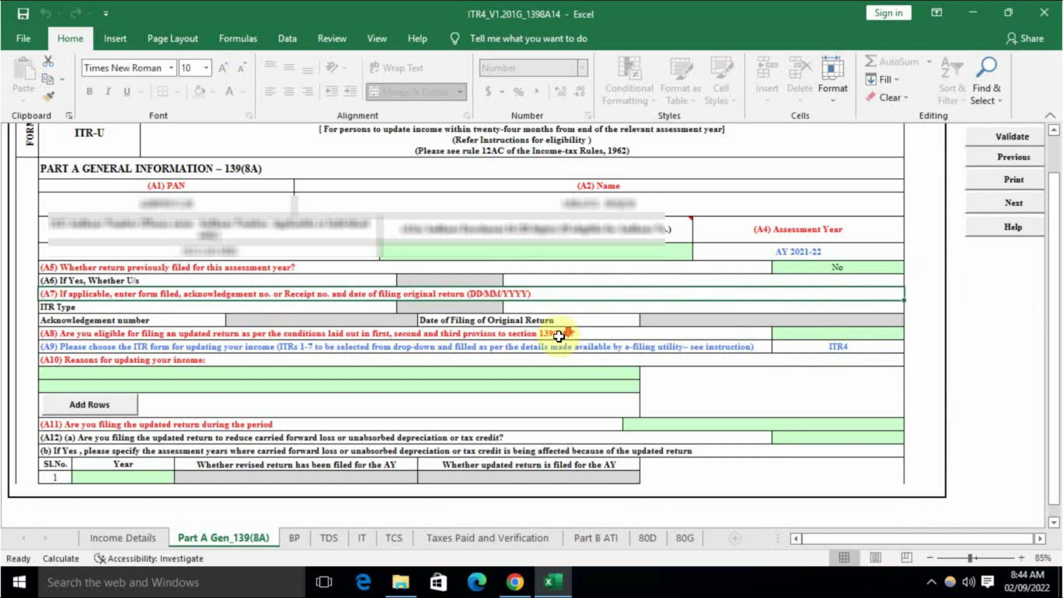
Answer Yes in A8 to eligibility for filing an updated return under the provisos to section 139(8A).
{"action": "scroll", "coordinate": [558, 337], "scroll_direction": "down", "scroll_amount": 2}
{"action": "left_click", "coordinate": [100, 265]}
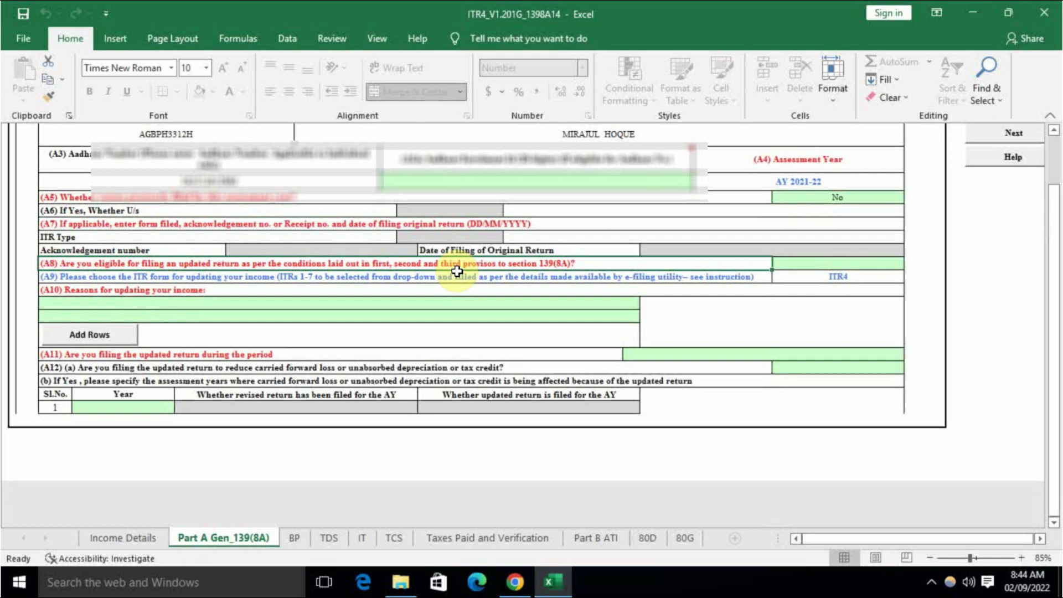
{"action": "left_click", "coordinate": [838, 266]}
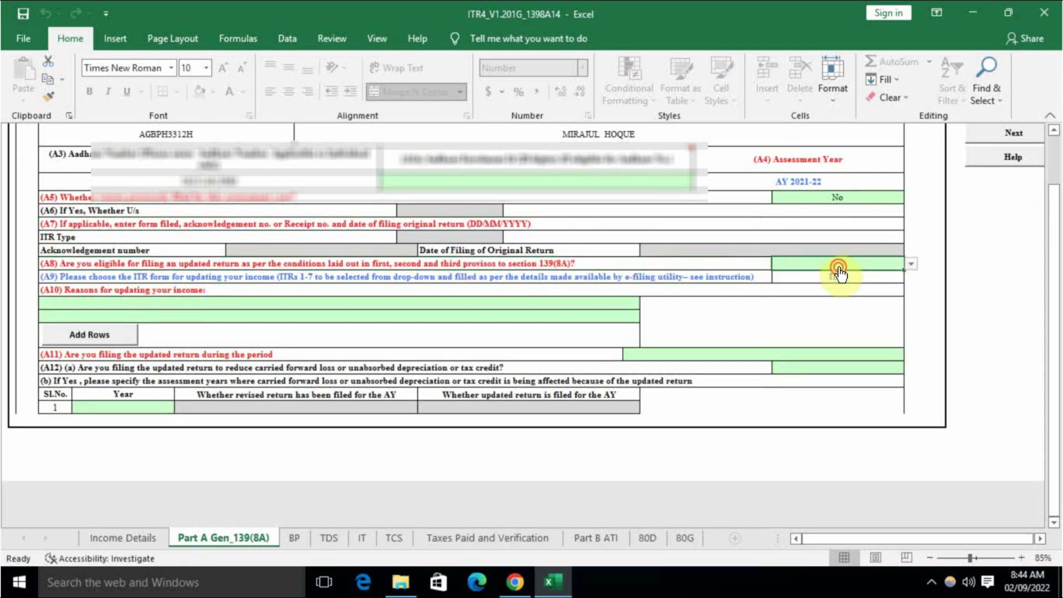
{"action": "left_click", "coordinate": [782, 282]}
{"action": "left_click", "coordinate": [732, 302]}
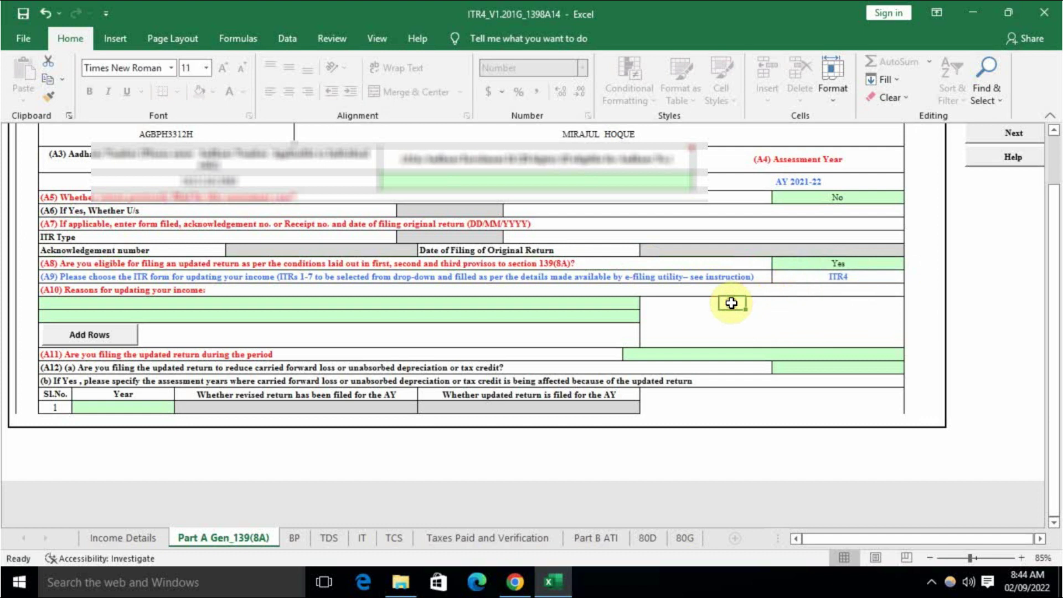
Choose "Return previously not filed" as the first A10 reason for updating the income.
{"action": "left_click", "coordinate": [130, 303]}
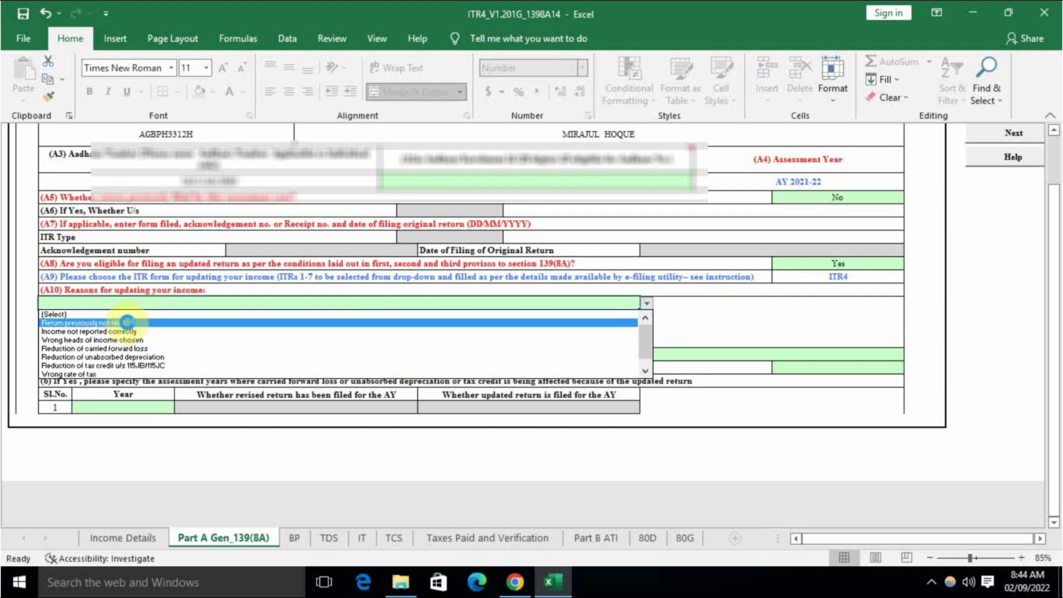
{"action": "left_click", "coordinate": [133, 323]}
{"action": "left_click", "coordinate": [244, 340]}
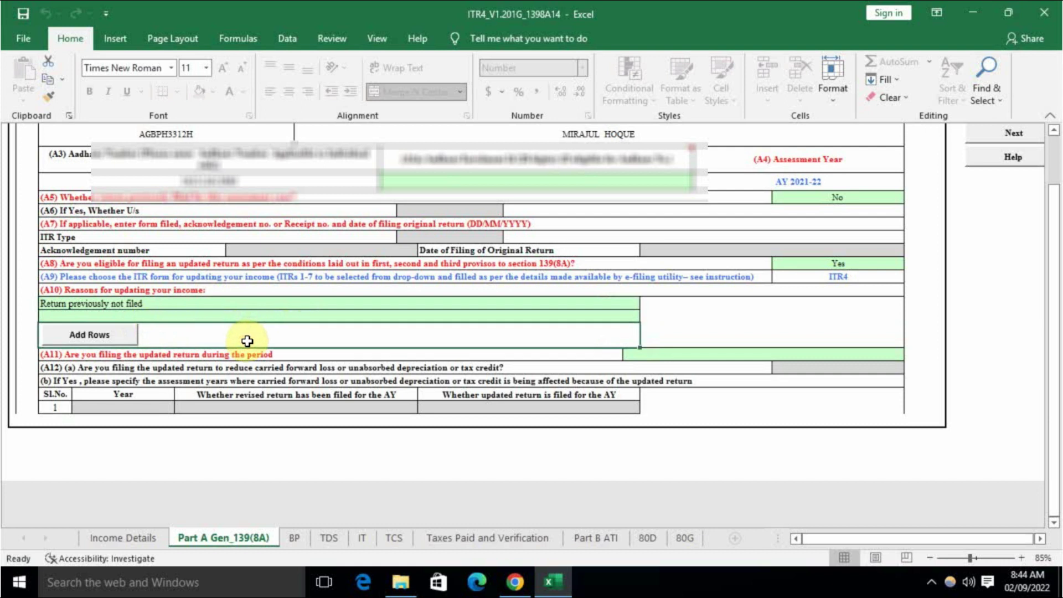
Set the A11 filing period of the updated return to "Between 12 to 24 Months from the end of Relevant Assessment Year".
{"action": "scroll", "coordinate": [248, 341], "scroll_direction": "up", "scroll_amount": 3}
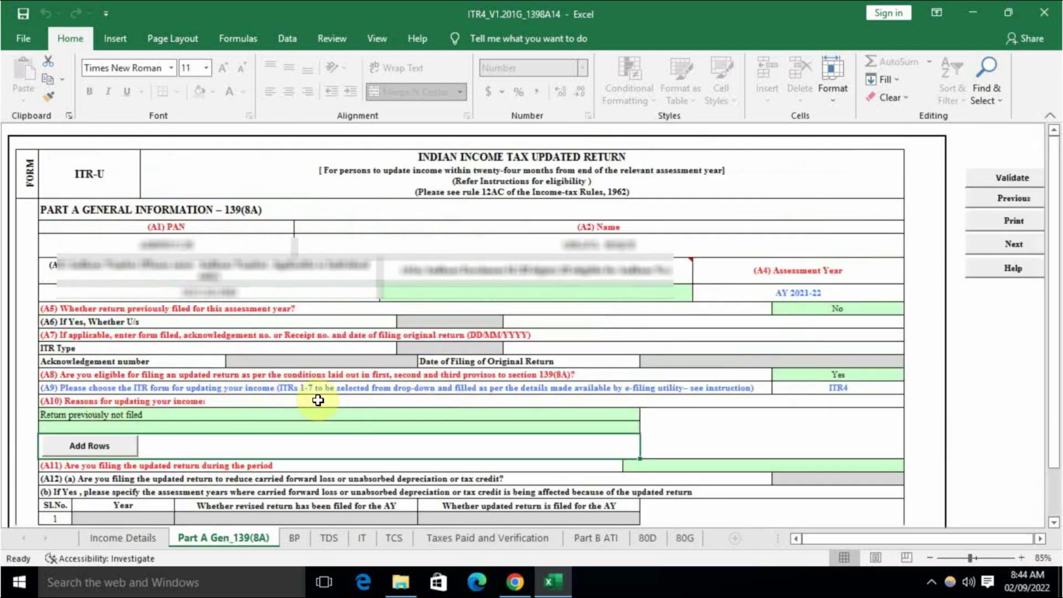
{"action": "scroll", "coordinate": [237, 404], "scroll_direction": "down", "scroll_amount": 1}
{"action": "left_click", "coordinate": [570, 422]}
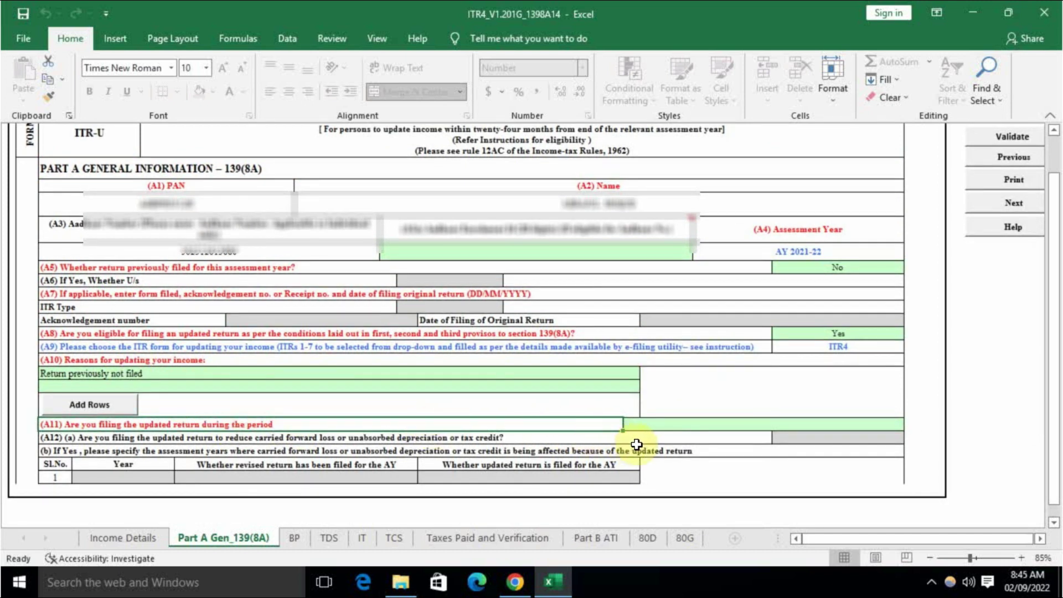
{"action": "left_click", "coordinate": [667, 425]}
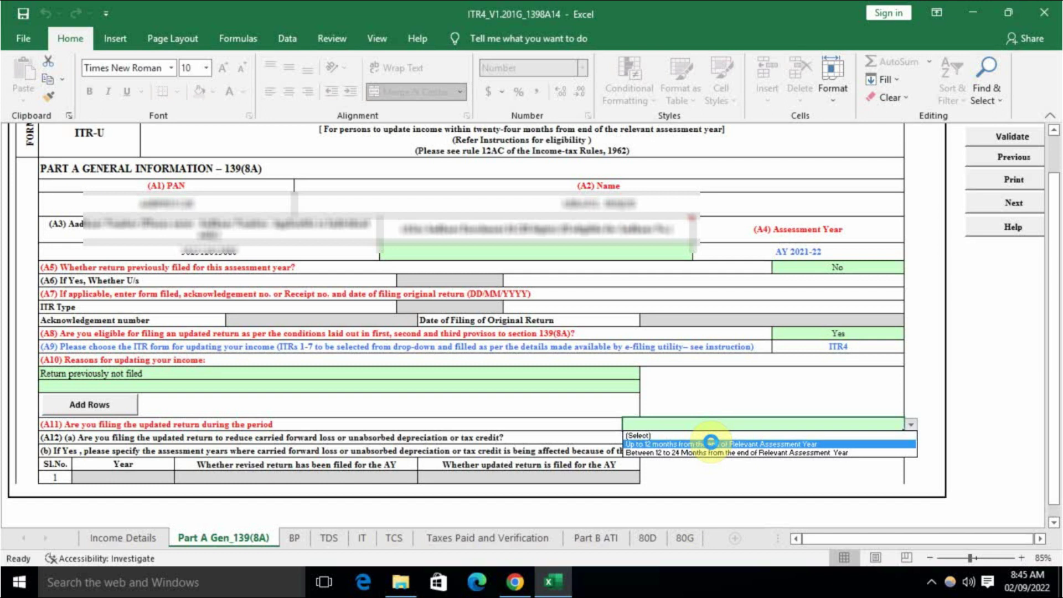
{"action": "left_click", "coordinate": [703, 453]}
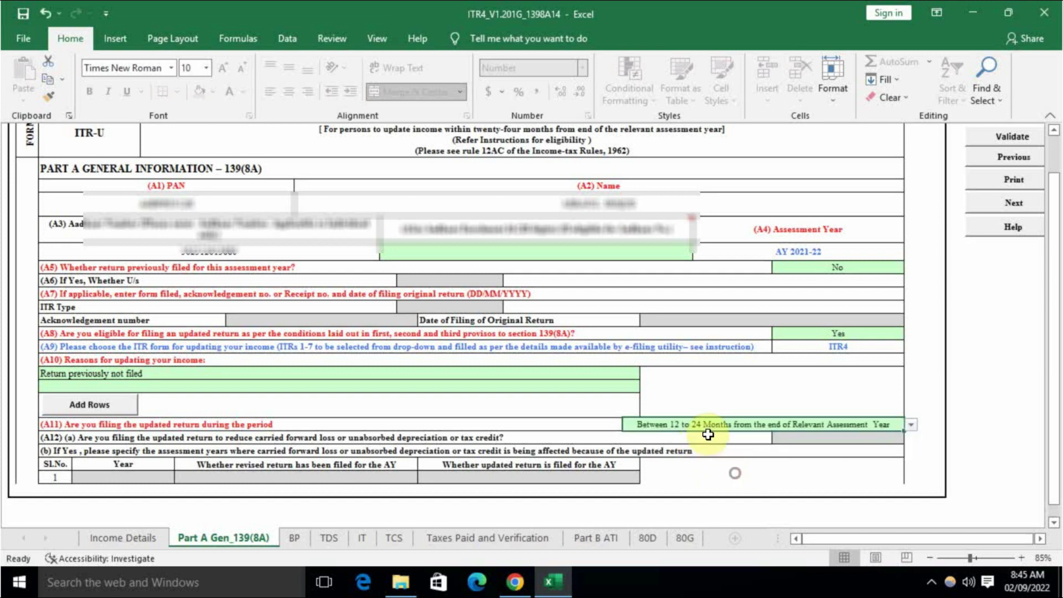
Try "Up to 12 months from the end of Relevant Assessment Year" as the A11 filing period and reselect the 12 to 24 months option.
{"action": "key", "text": "alt+Down"}
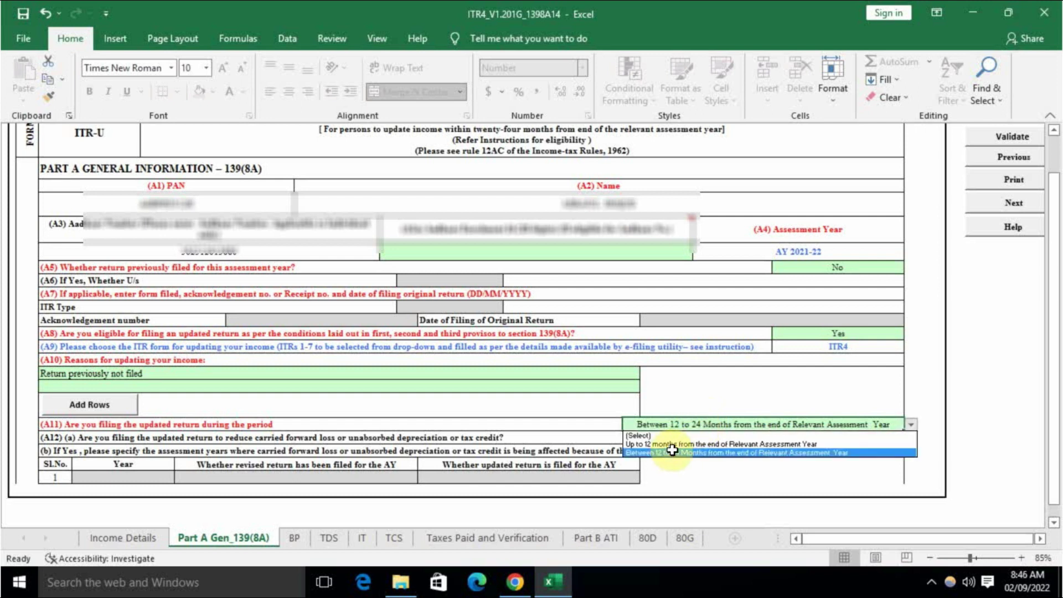
{"action": "left_click", "coordinate": [672, 444]}
{"action": "key", "text": "alt+Down"}
{"action": "left_click", "coordinate": [672, 445]}
{"action": "left_click", "coordinate": [672, 457]}
{"action": "left_click", "coordinate": [705, 424]}
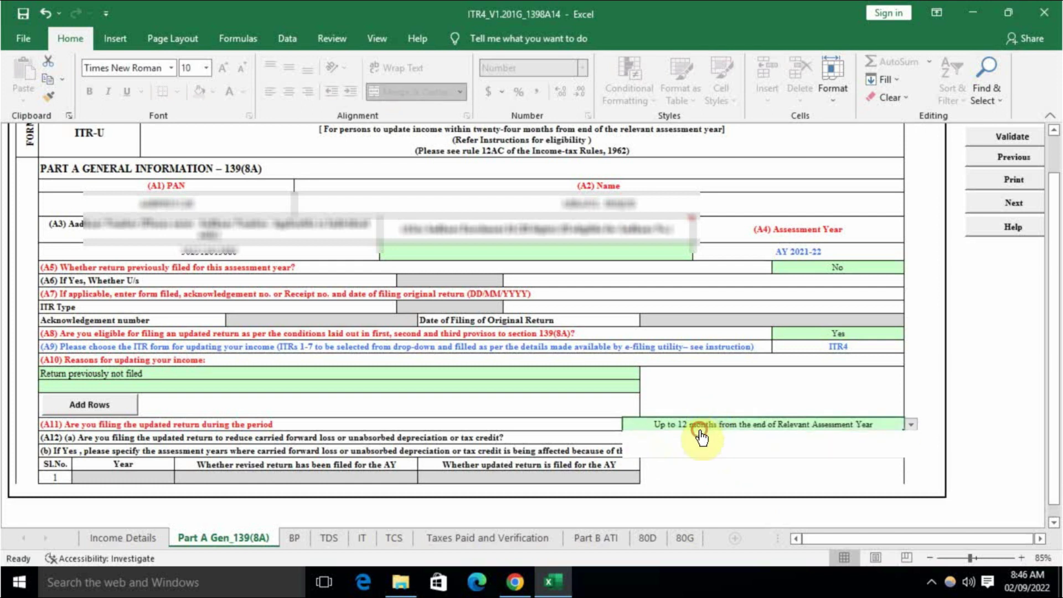
{"action": "left_click", "coordinate": [687, 454]}
{"action": "left_click", "coordinate": [703, 477]}
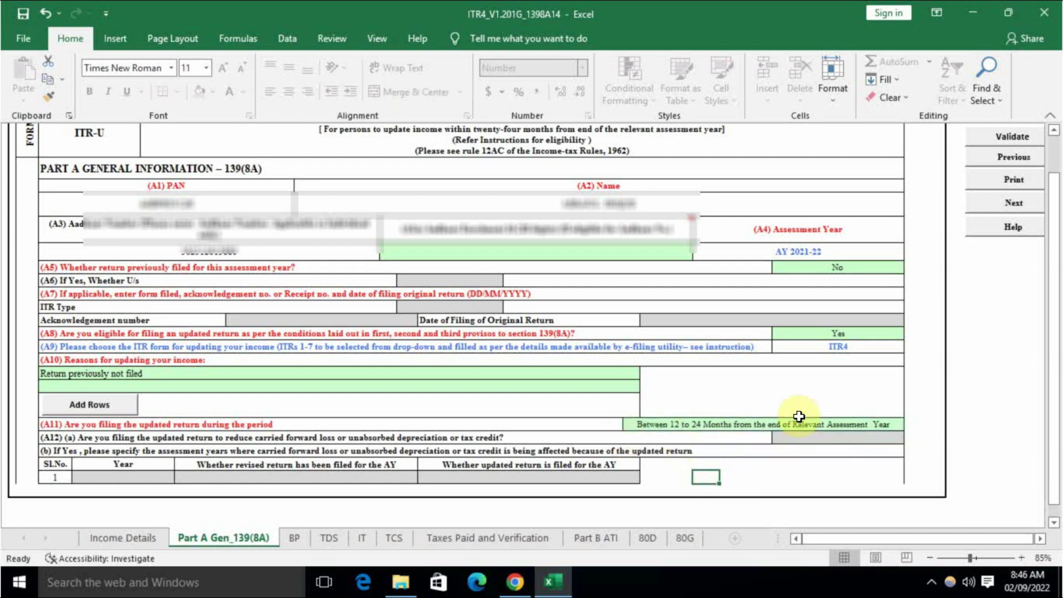
Set the A11 filing period of the updated return to "Up to 12 months from the end of Relevant Assessment Year".
{"action": "key", "text": "ctrl+z"}
{"action": "key", "text": "alt+Down"}
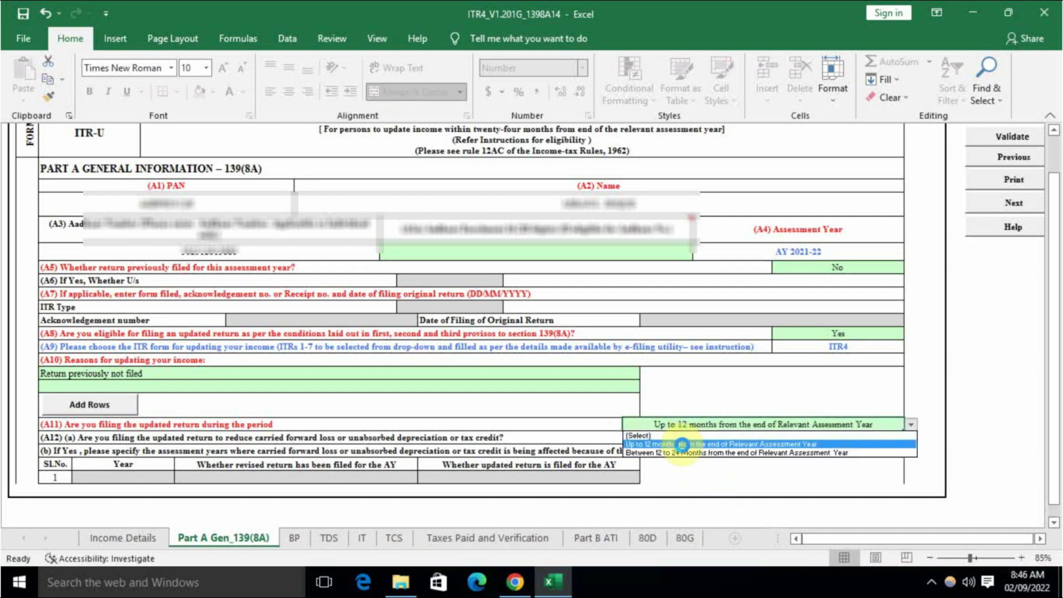
{"action": "left_click", "coordinate": [682, 444]}
{"action": "left_click", "coordinate": [732, 478]}
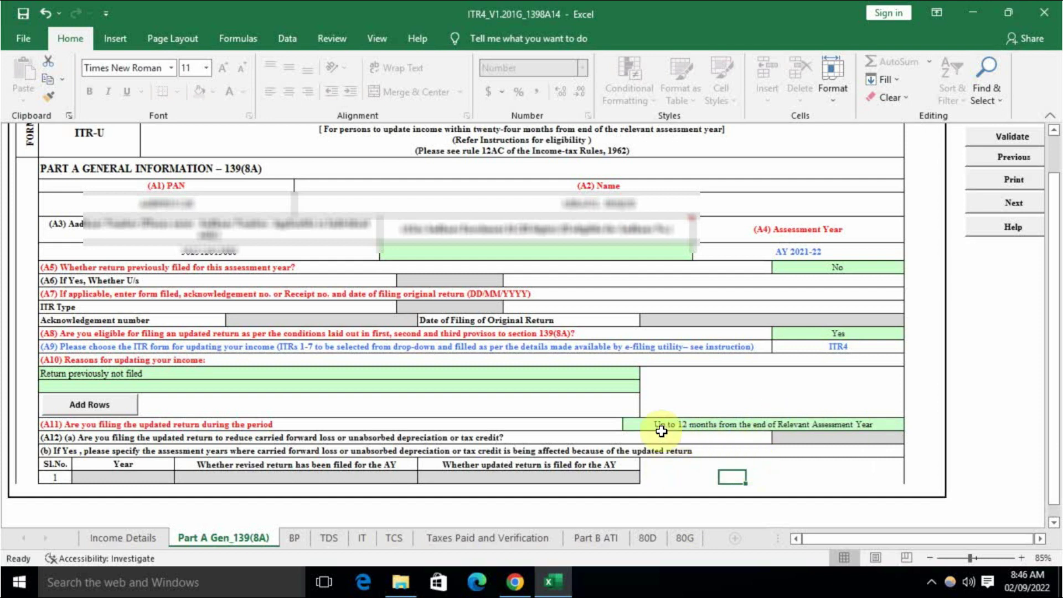
{"action": "scroll", "coordinate": [672, 422], "scroll_direction": "up", "scroll_amount": 1}
{"action": "scroll", "coordinate": [483, 442], "scroll_direction": "down", "scroll_amount": 3}
{"action": "scroll", "coordinate": [504, 443], "scroll_direction": "up", "scroll_amount": 3}
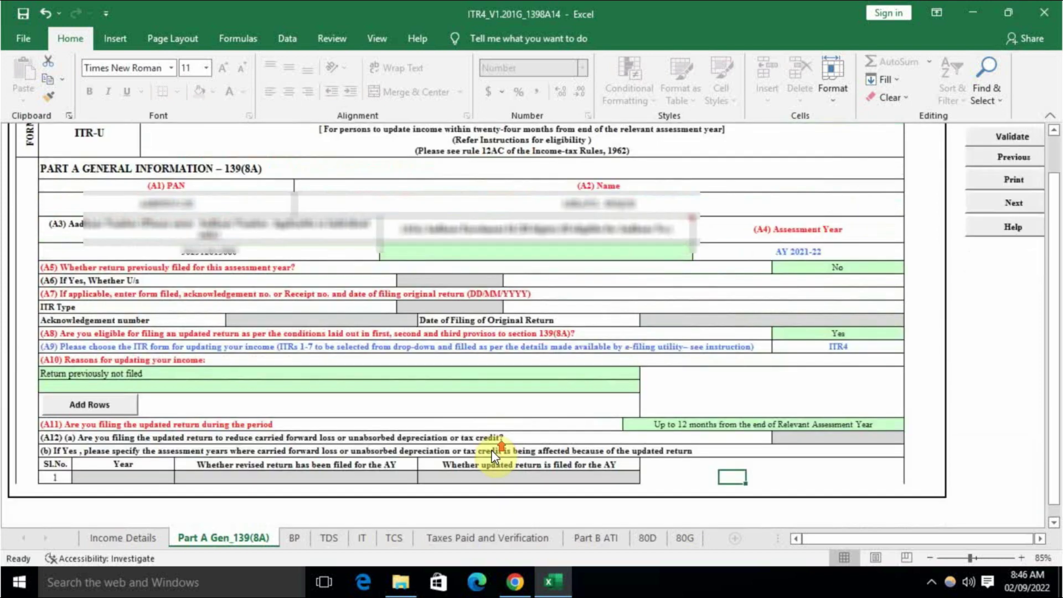
Review the BP, TDS, IT and TCS schedules one after another, dismissing any alerts.
{"action": "left_click", "coordinate": [294, 538]}
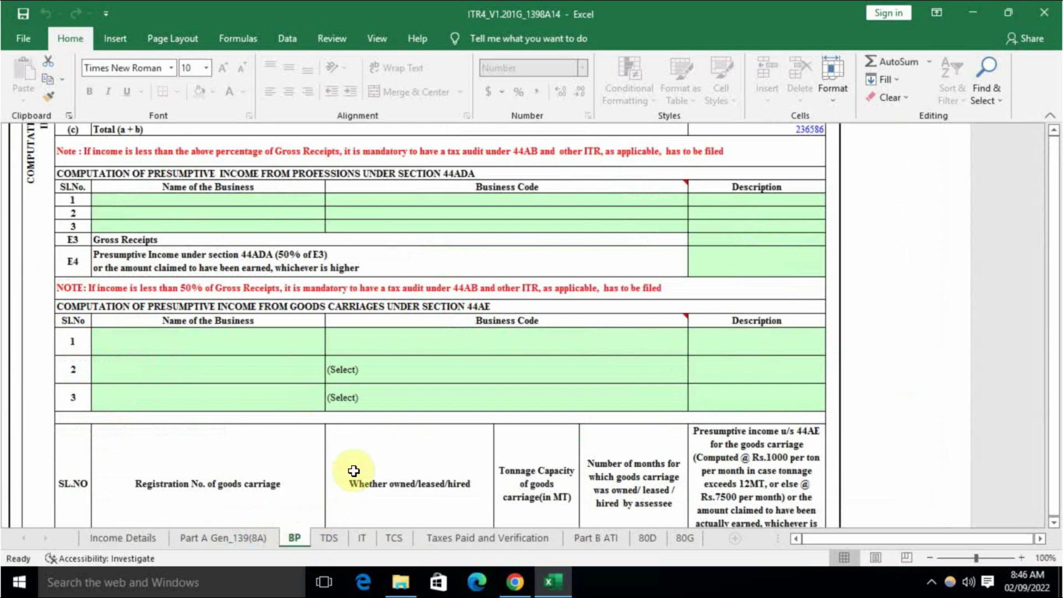
{"action": "left_click", "coordinate": [331, 537]}
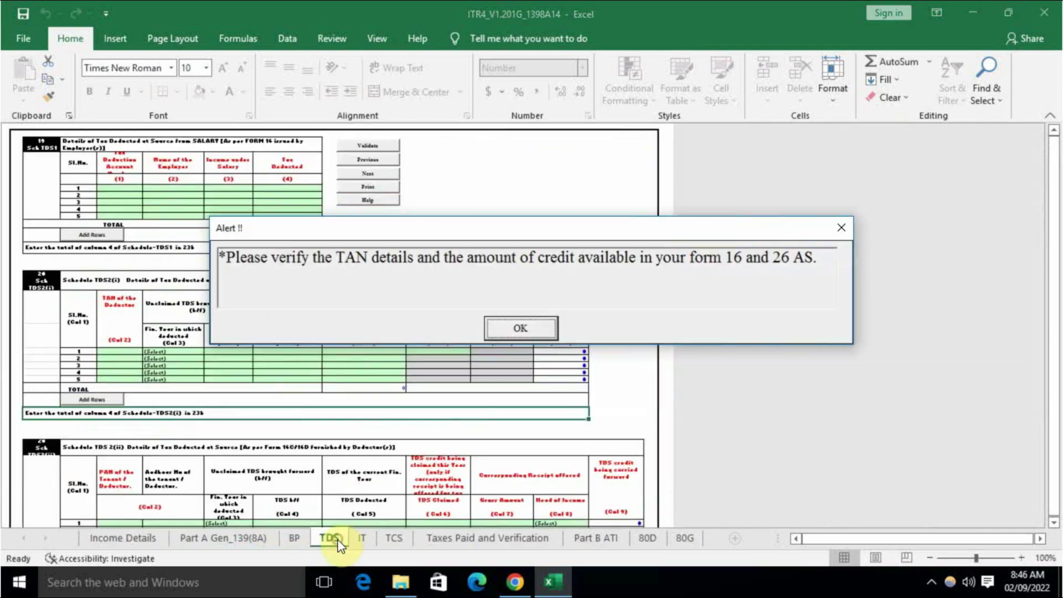
{"action": "left_click", "coordinate": [520, 328]}
{"action": "scroll", "coordinate": [459, 387], "scroll_direction": "down", "scroll_amount": 3}
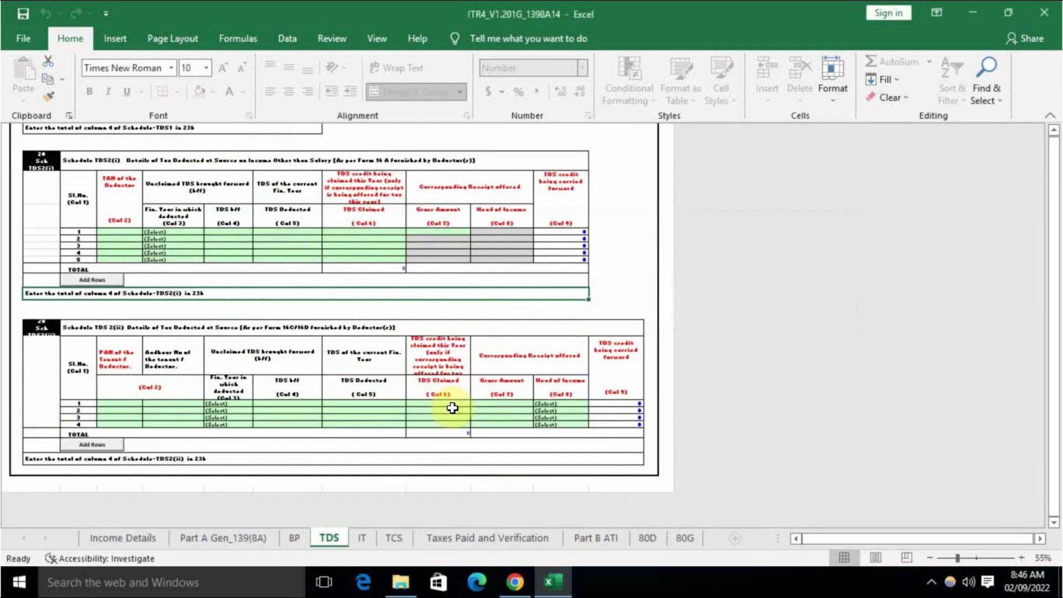
{"action": "left_click", "coordinate": [367, 537]}
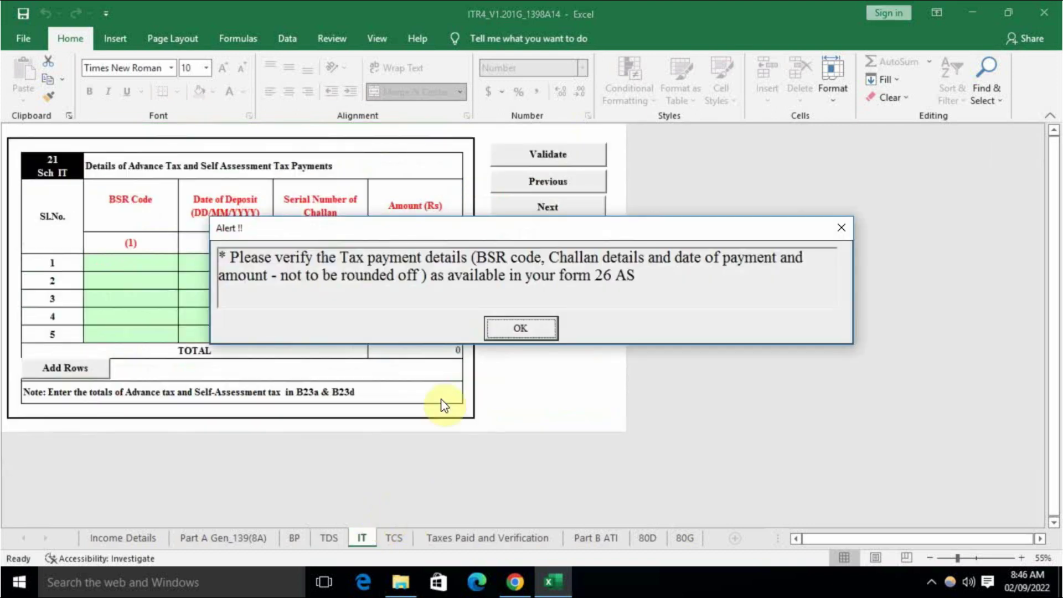
{"action": "left_click", "coordinate": [538, 335]}
{"action": "left_click", "coordinate": [692, 376]}
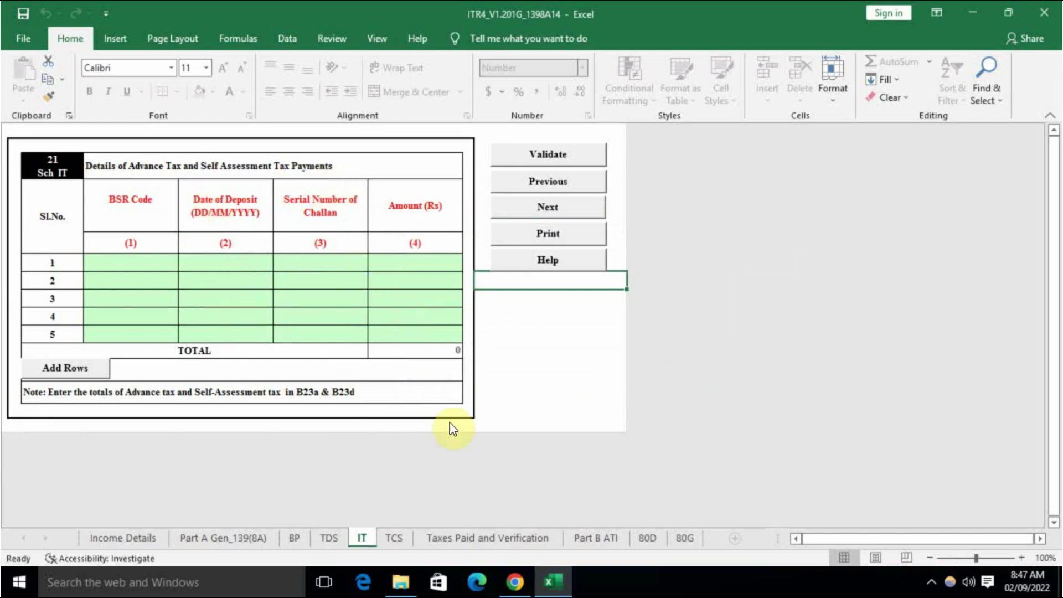
{"action": "left_click", "coordinate": [393, 539]}
{"action": "left_click", "coordinate": [517, 328]}
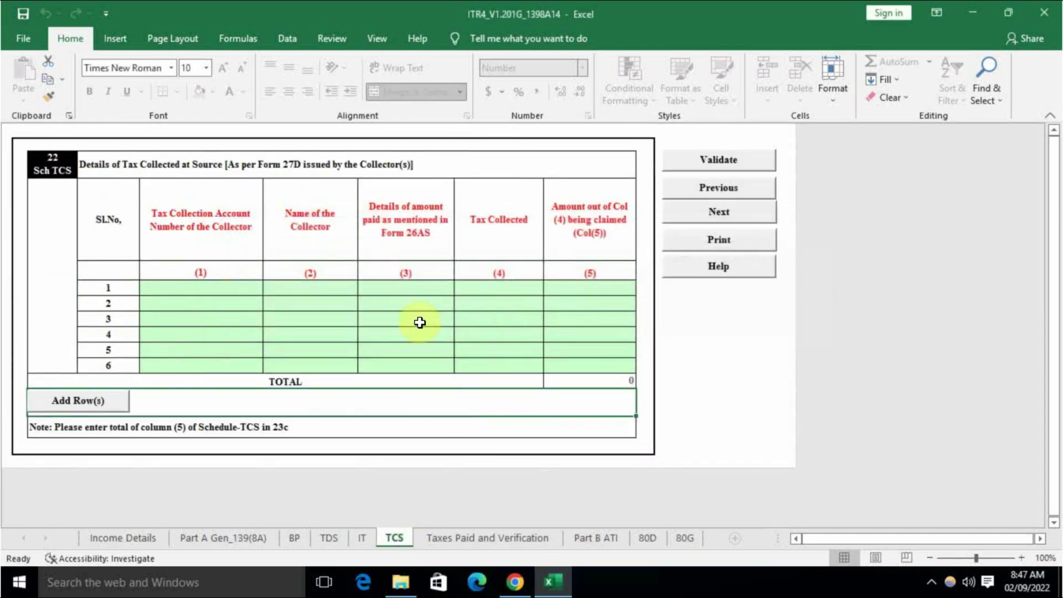
Examine the taxes paid, exempt income, bank account and verification sections of the Taxes Paid and Verification sheet.
{"action": "left_click", "coordinate": [460, 536]}
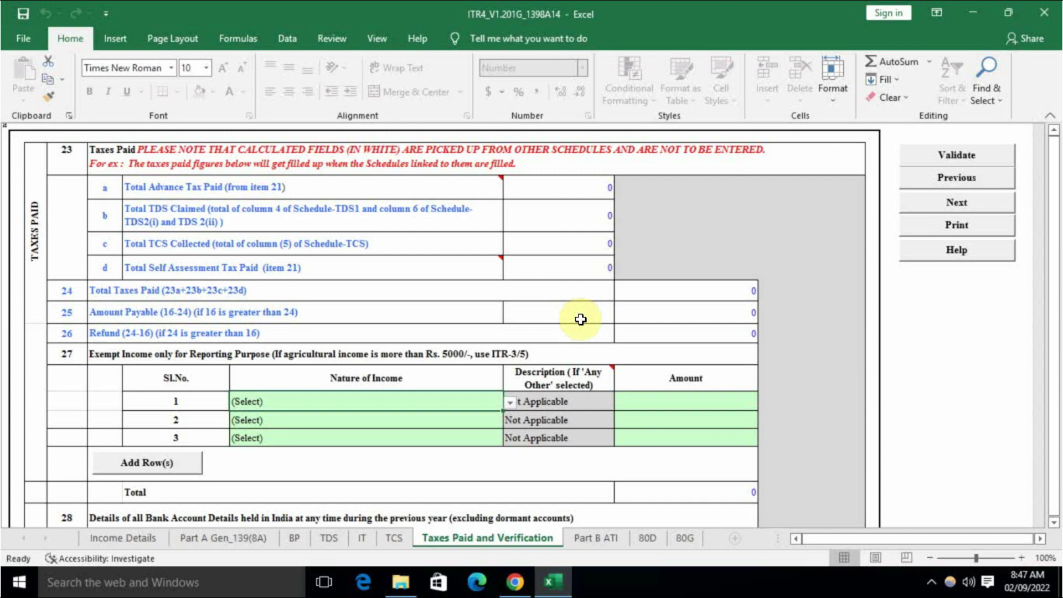
{"action": "scroll", "coordinate": [523, 315], "scroll_direction": "down", "scroll_amount": 8}
{"action": "scroll", "coordinate": [523, 316], "scroll_direction": "up", "scroll_amount": 4}
{"action": "scroll", "coordinate": [523, 316], "scroll_direction": "down", "scroll_amount": 3}
{"action": "scroll", "coordinate": [524, 316], "scroll_direction": "up", "scroll_amount": 8}
{"action": "scroll", "coordinate": [523, 317], "scroll_direction": "down", "scroll_amount": 4}
{"action": "scroll", "coordinate": [522, 319], "scroll_direction": "up", "scroll_amount": 4}
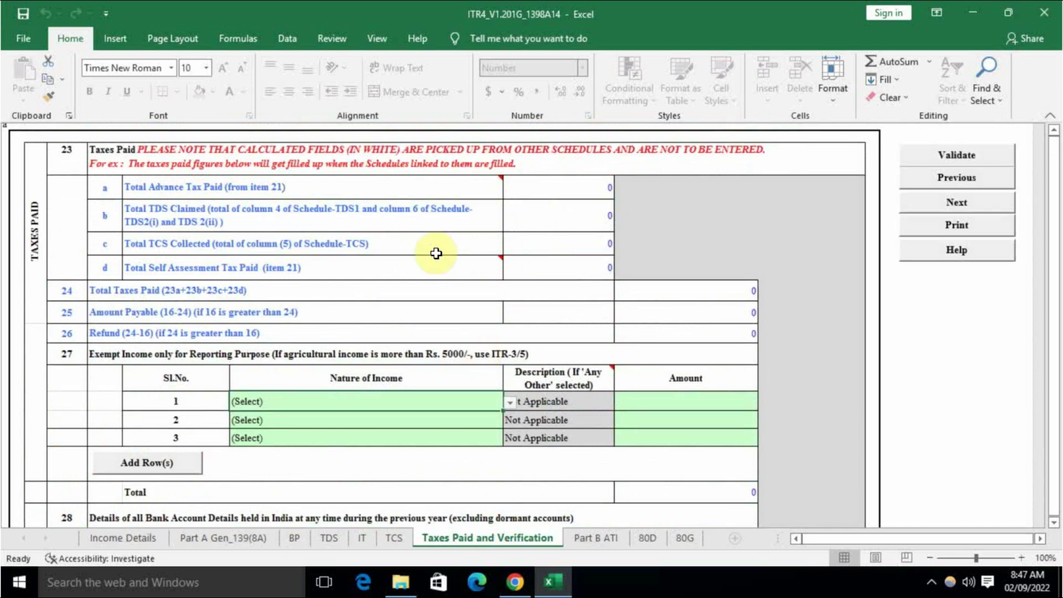
{"action": "scroll", "coordinate": [388, 380], "scroll_direction": "down", "scroll_amount": 4}
{"action": "scroll", "coordinate": [388, 380], "scroll_direction": "down", "scroll_amount": 4}
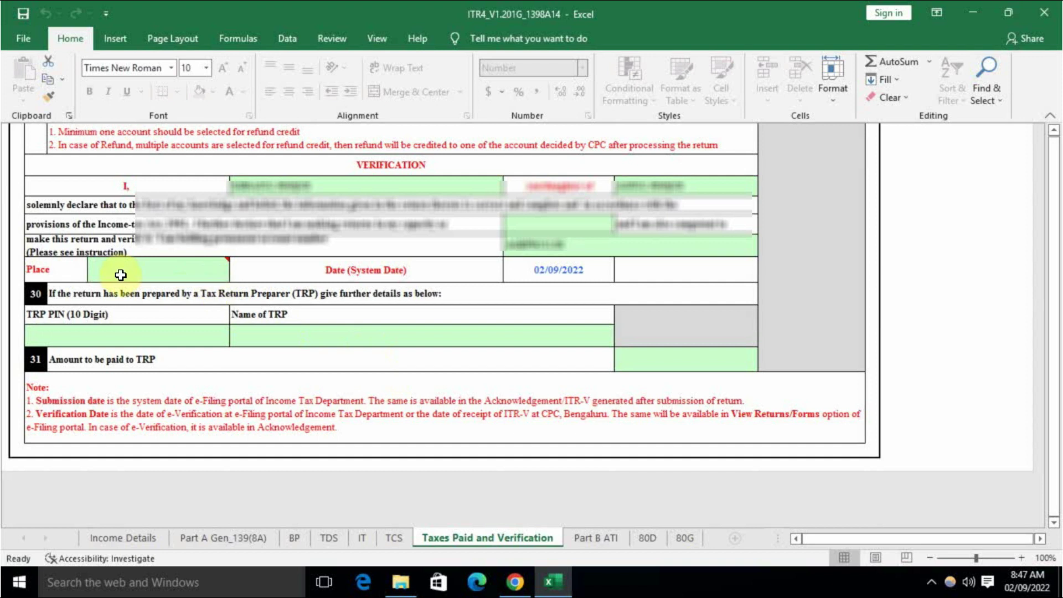
Enter Delhi as the Place in the Verification section.
{"action": "left_click", "coordinate": [138, 268]}
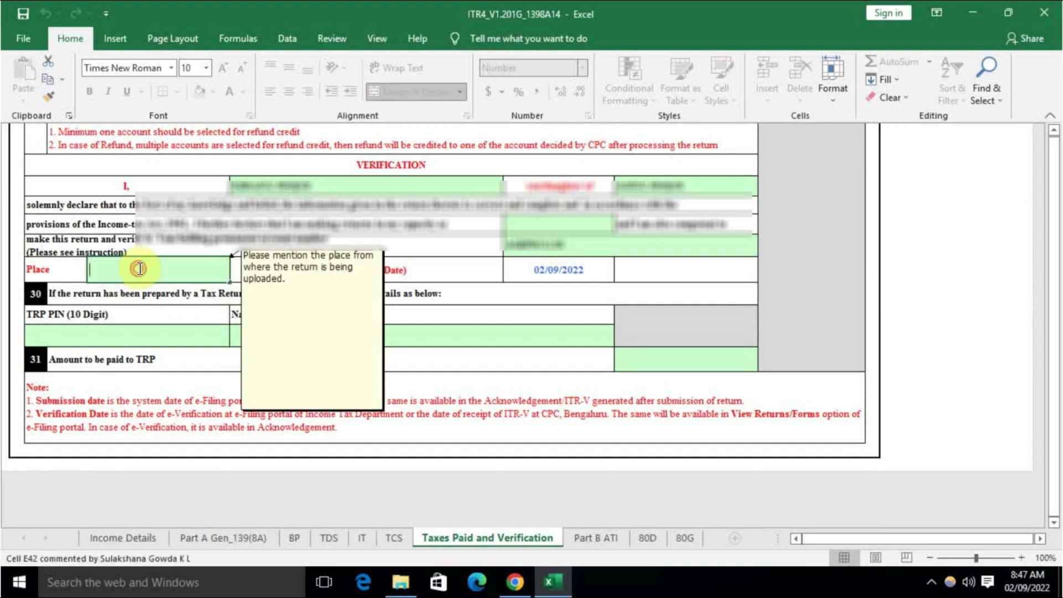
{"action": "double_click", "coordinate": [139, 269]}
{"action": "type", "text": "Delhi"}
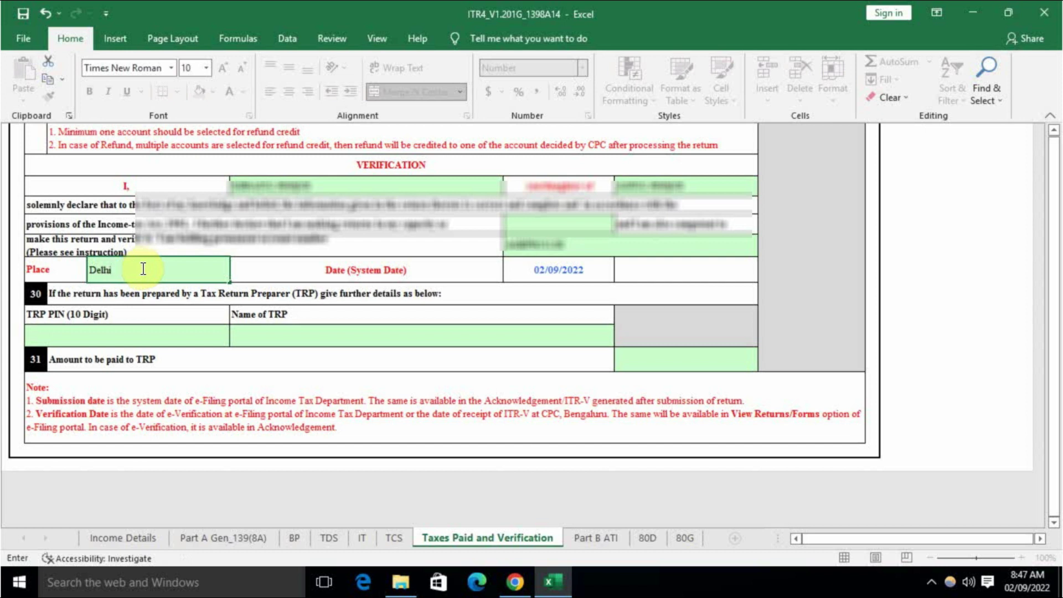
{"action": "left_click", "coordinate": [366, 356]}
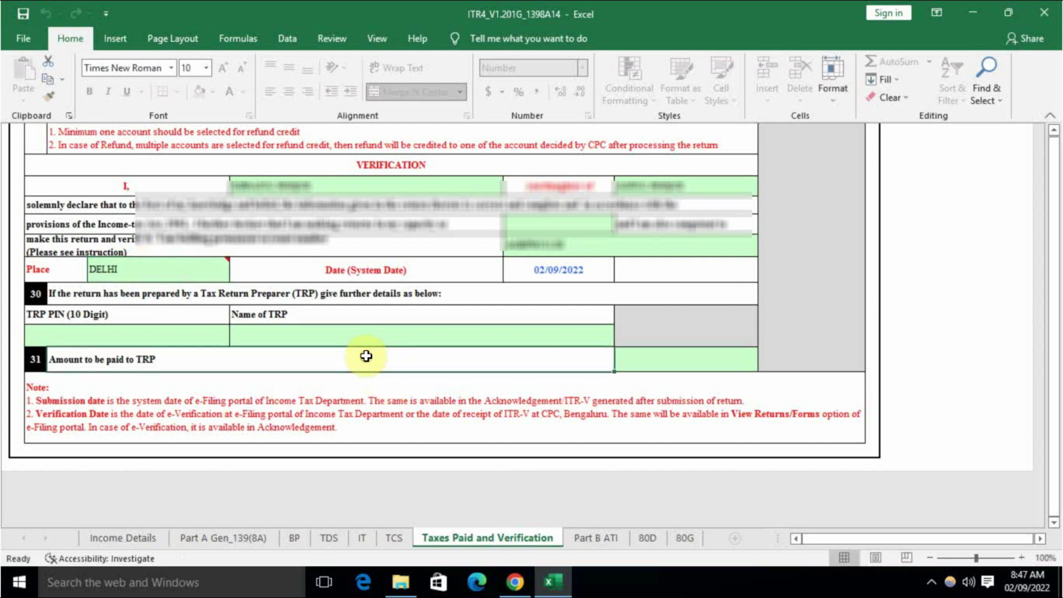
Review the updated income computation and section 140B tax payment tables on the Part B ATI sheet.
{"action": "left_click", "coordinate": [596, 537]}
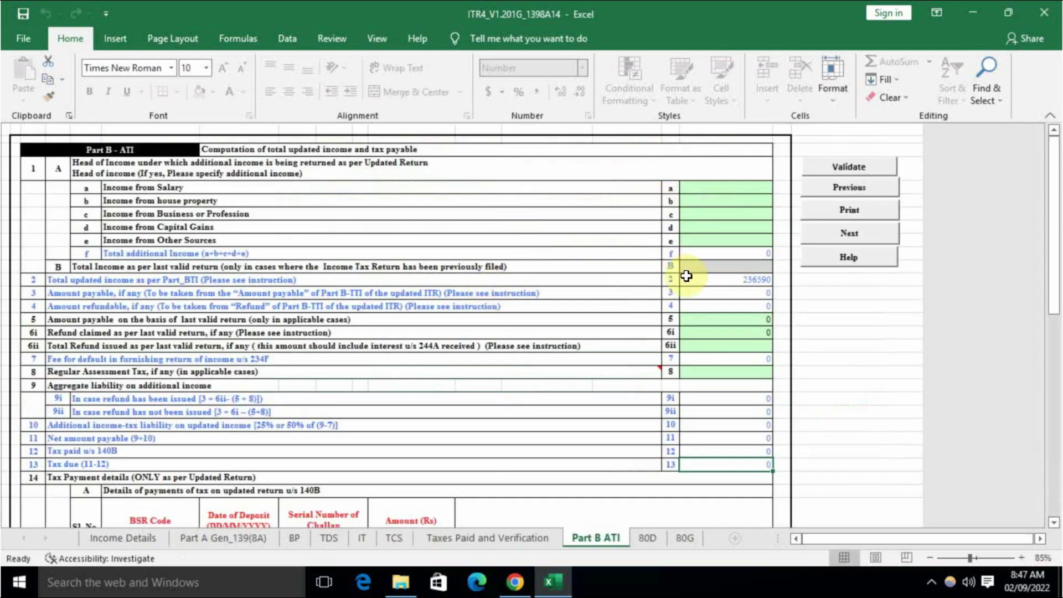
{"action": "scroll", "coordinate": [707, 316], "scroll_direction": "down", "scroll_amount": 10}
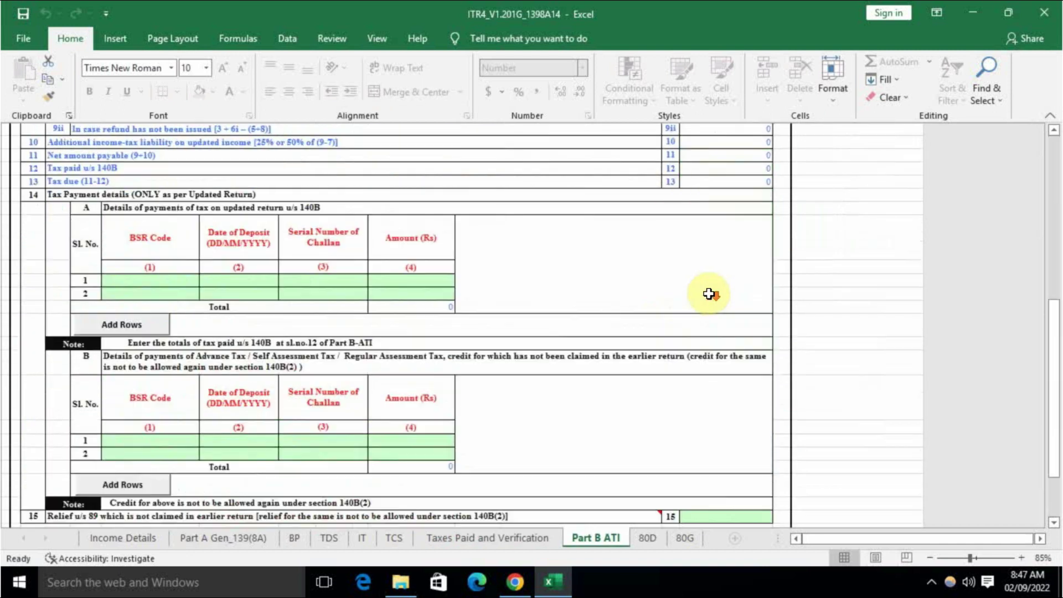
{"action": "scroll", "coordinate": [705, 301], "scroll_direction": "down", "scroll_amount": 4}
{"action": "scroll", "coordinate": [706, 301], "scroll_direction": "up", "scroll_amount": 10}
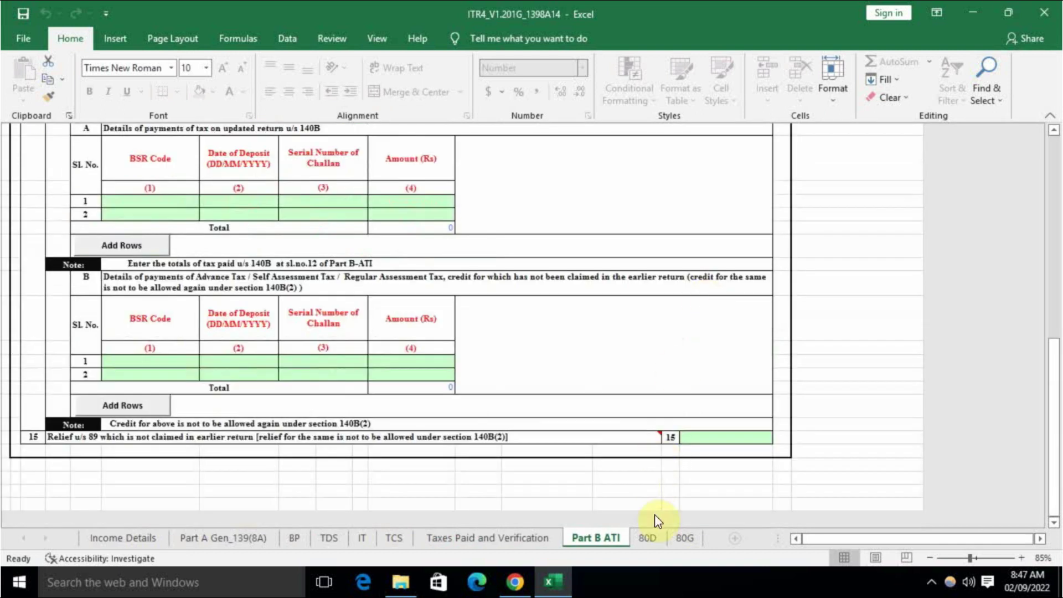
In schedule 80D, answer No to both senior citizen questions, for self or family and for parents.
{"action": "left_click", "coordinate": [647, 537]}
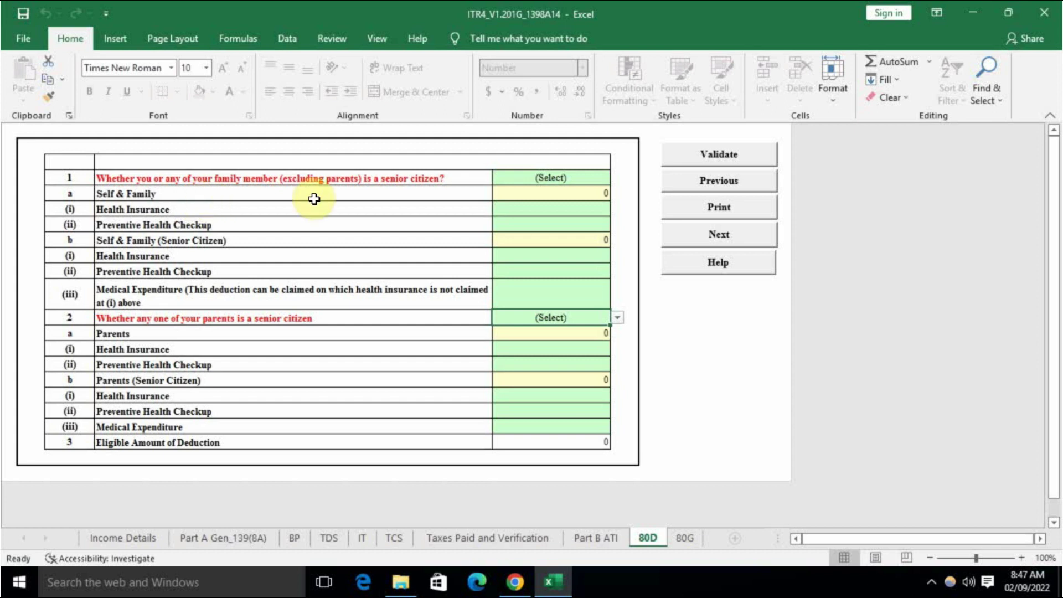
{"action": "left_click", "coordinate": [548, 180]}
{"action": "key", "text": "alt+Down"}
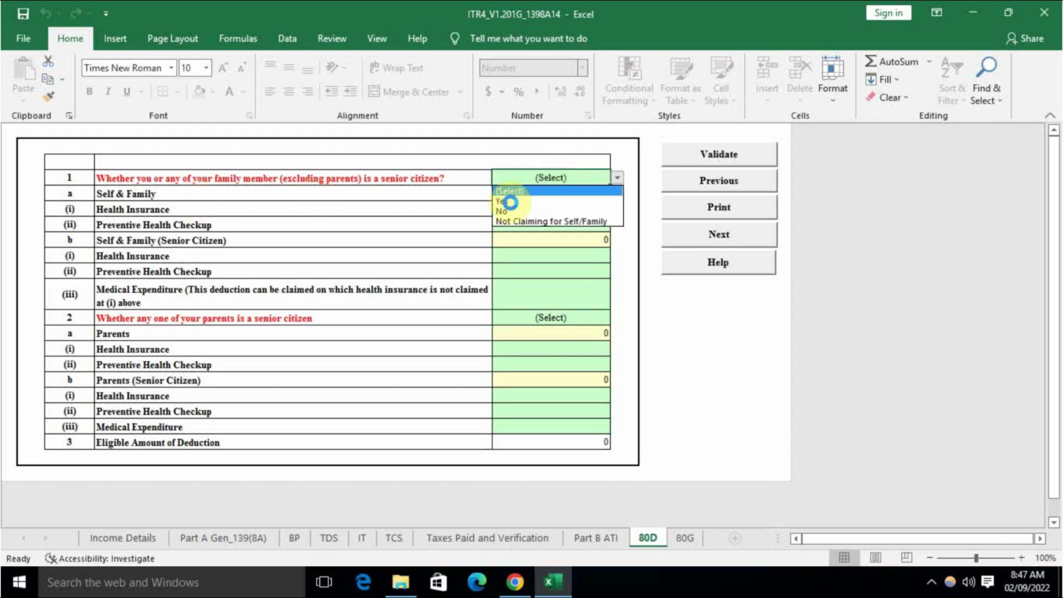
{"action": "left_click", "coordinate": [515, 211]}
{"action": "left_click", "coordinate": [391, 318]}
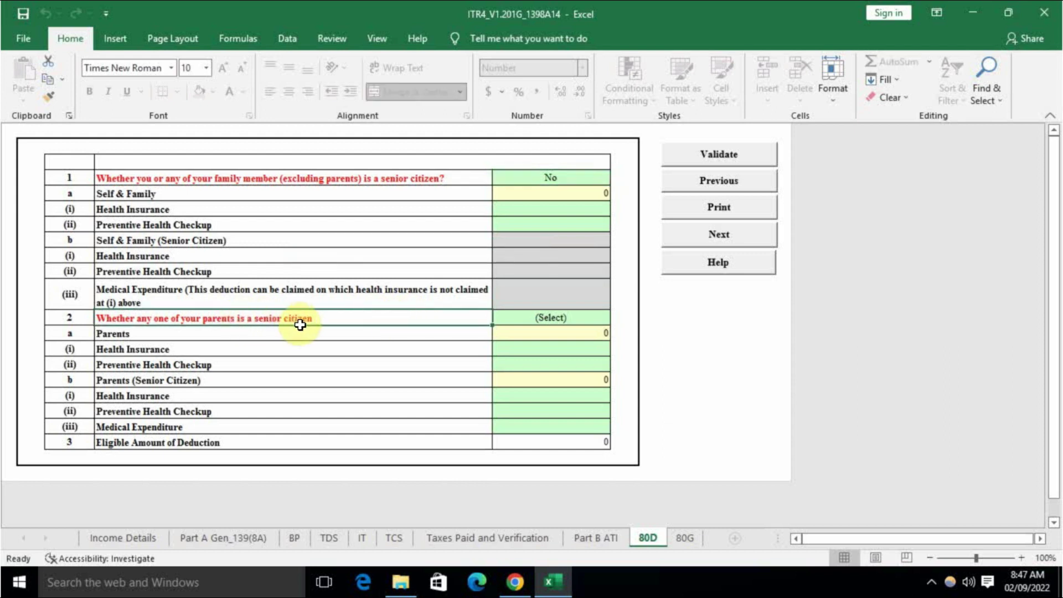
{"action": "left_click", "coordinate": [541, 318]}
{"action": "key", "text": "alt+Down"}
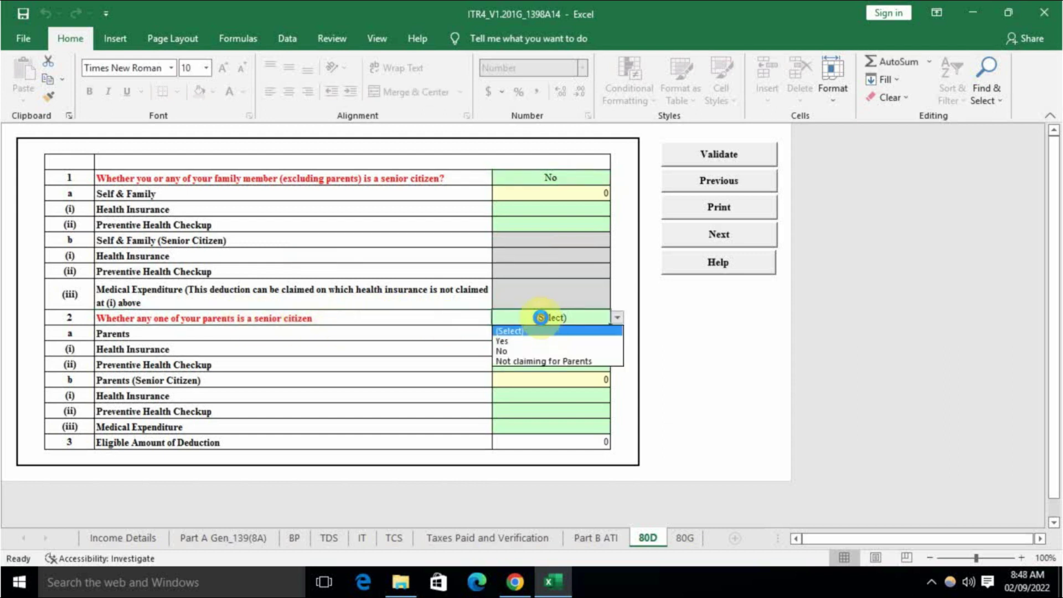
{"action": "left_click", "coordinate": [520, 351]}
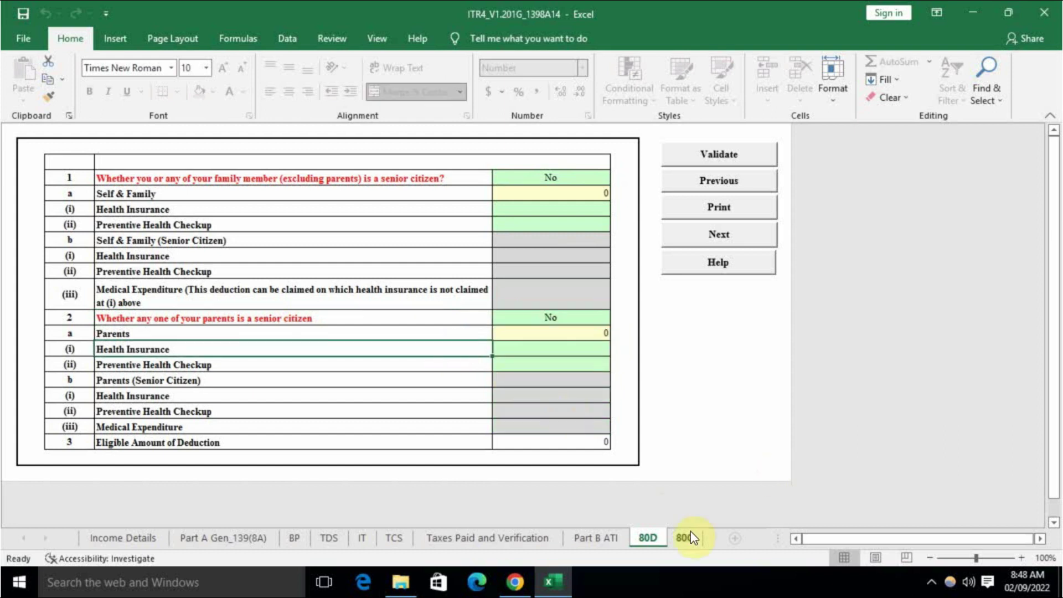
Look over the schedule 80G donation tables and recheck the Verification section.
{"action": "left_click", "coordinate": [685, 538]}
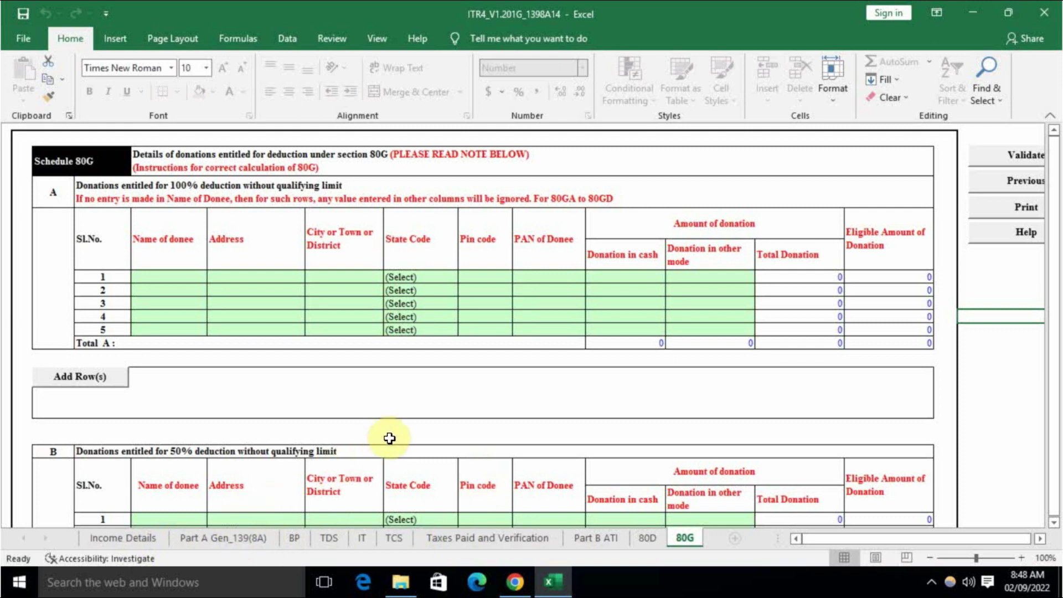
{"action": "scroll", "coordinate": [560, 415], "scroll_direction": "down", "scroll_amount": 1}
{"action": "scroll", "coordinate": [563, 415], "scroll_direction": "up", "scroll_amount": 1}
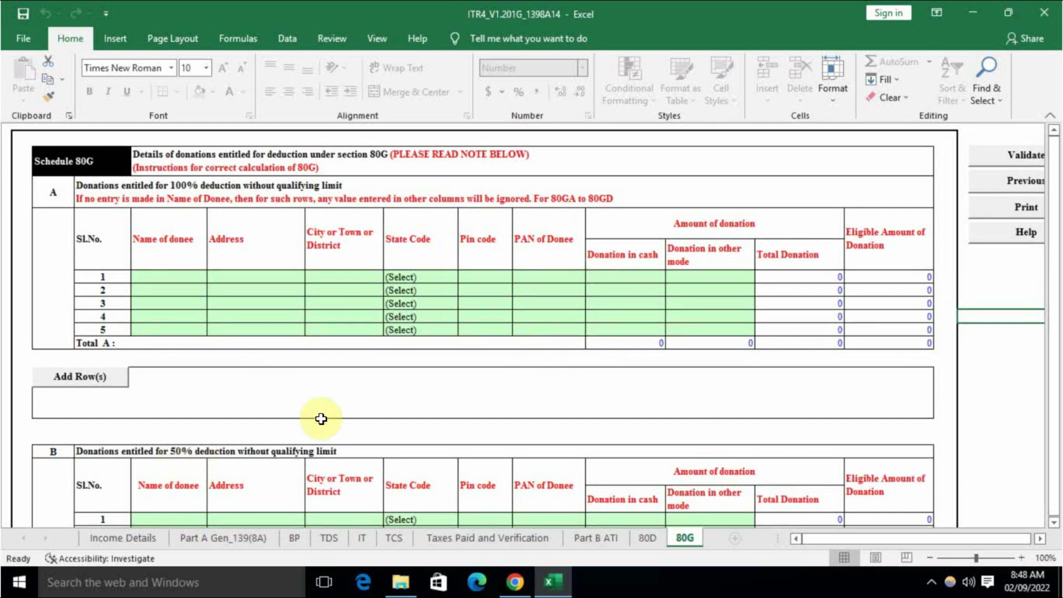
{"action": "left_click", "coordinate": [494, 541]}
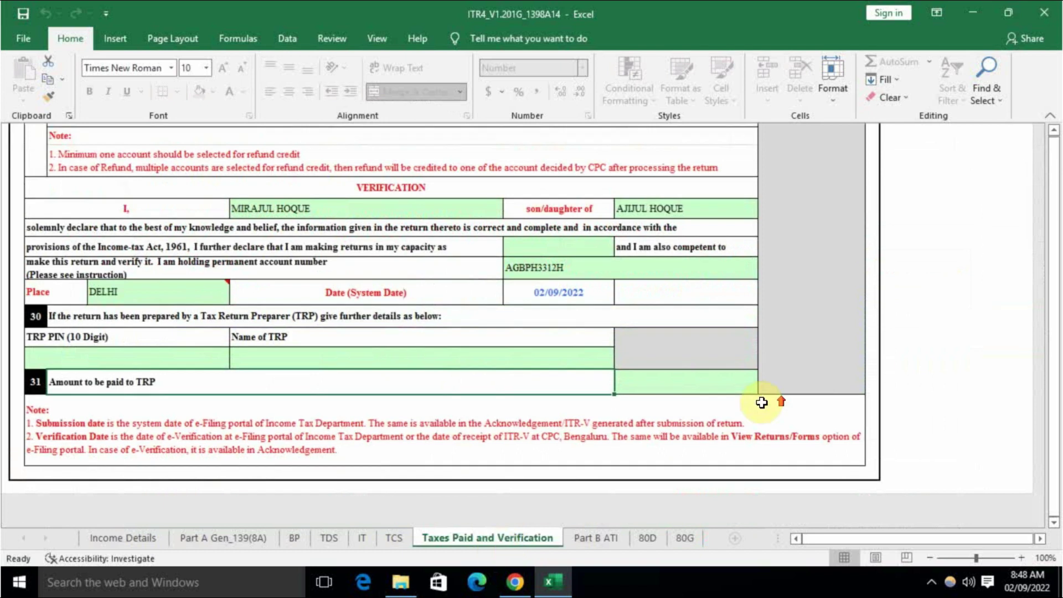
{"action": "left_click", "coordinate": [684, 538]}
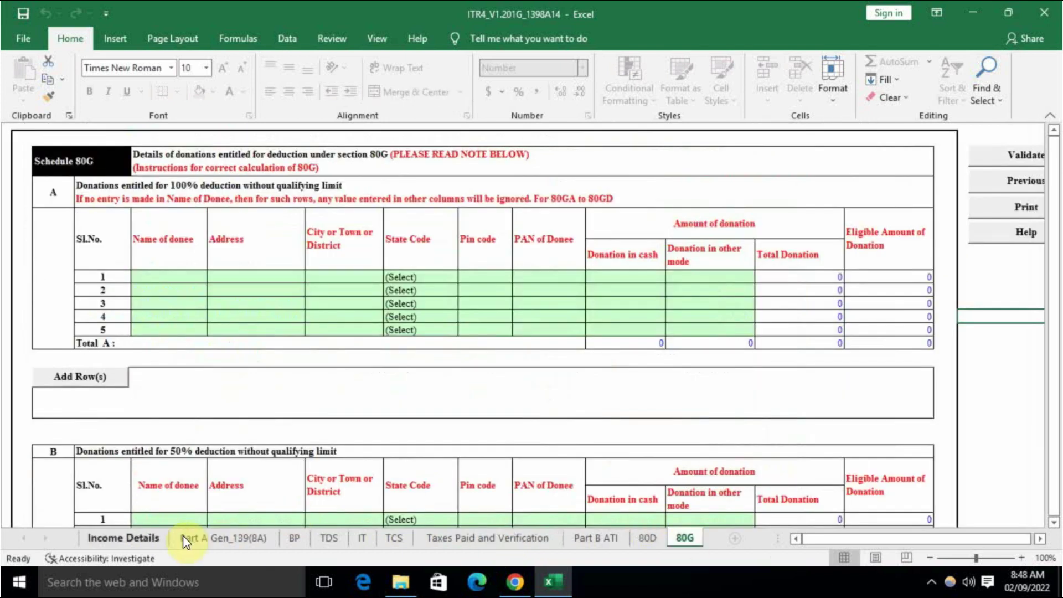
Try to calculate the tax from the Income Details sheet.
{"action": "left_click", "coordinate": [167, 538]}
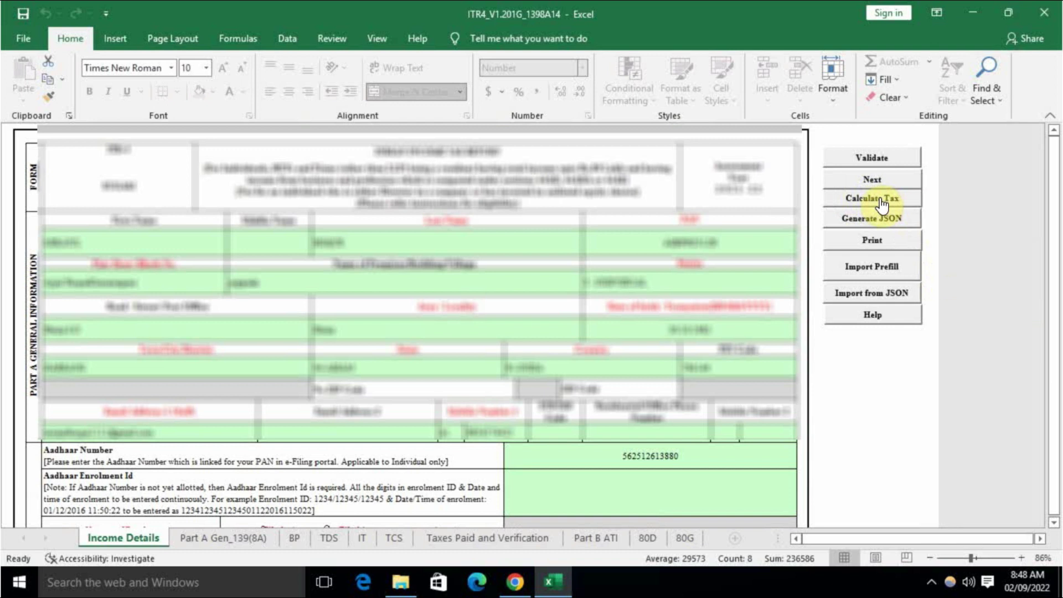
{"action": "left_click", "coordinate": [882, 205]}
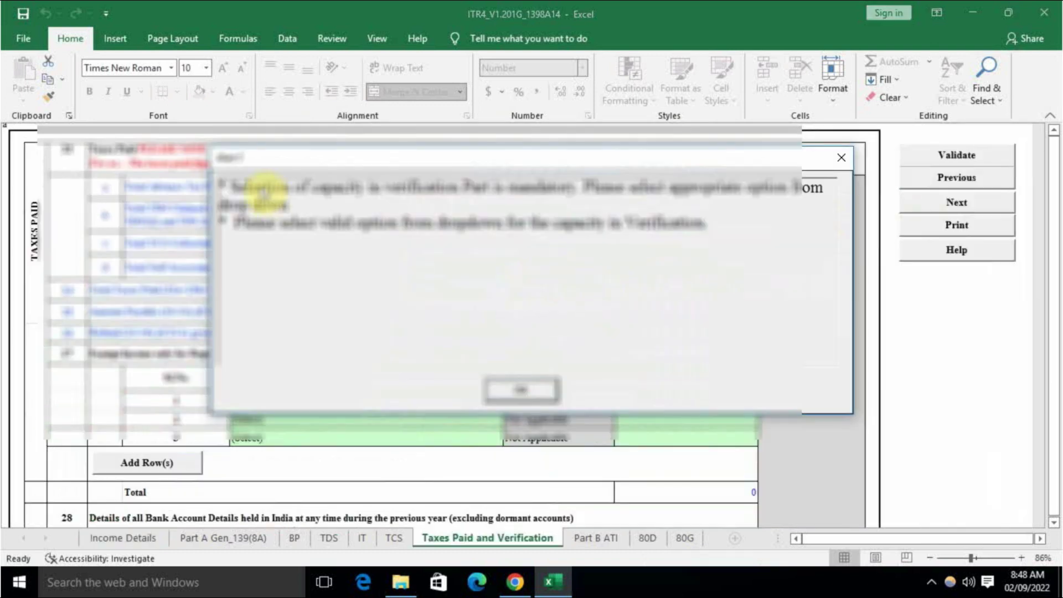
{"action": "left_click", "coordinate": [529, 390]}
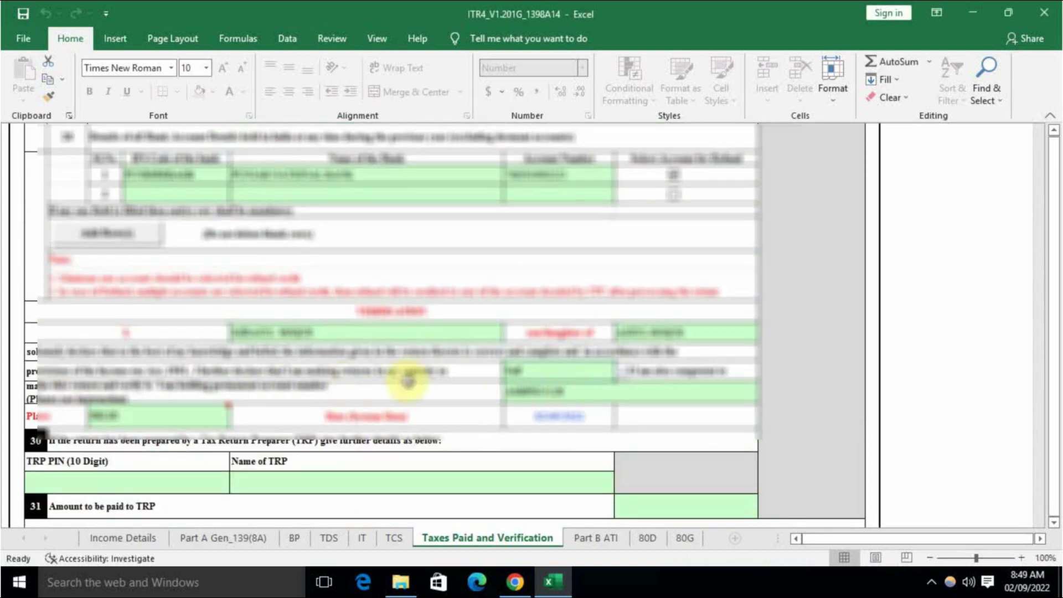
Look over the Taxes Paid and Verification sheet and validate it.
{"action": "scroll", "coordinate": [486, 368], "scroll_direction": "down", "scroll_amount": 5}
{"action": "scroll", "coordinate": [486, 368], "scroll_direction": "up", "scroll_amount": 10}
{"action": "scroll", "coordinate": [486, 366], "scroll_direction": "up", "scroll_amount": 6}
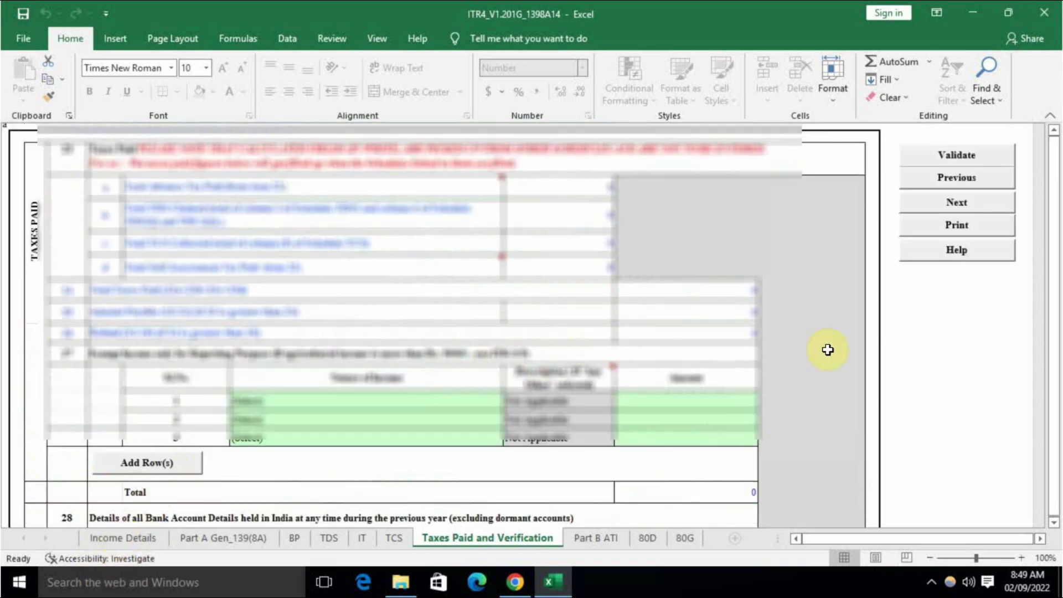
{"action": "left_click", "coordinate": [961, 158]}
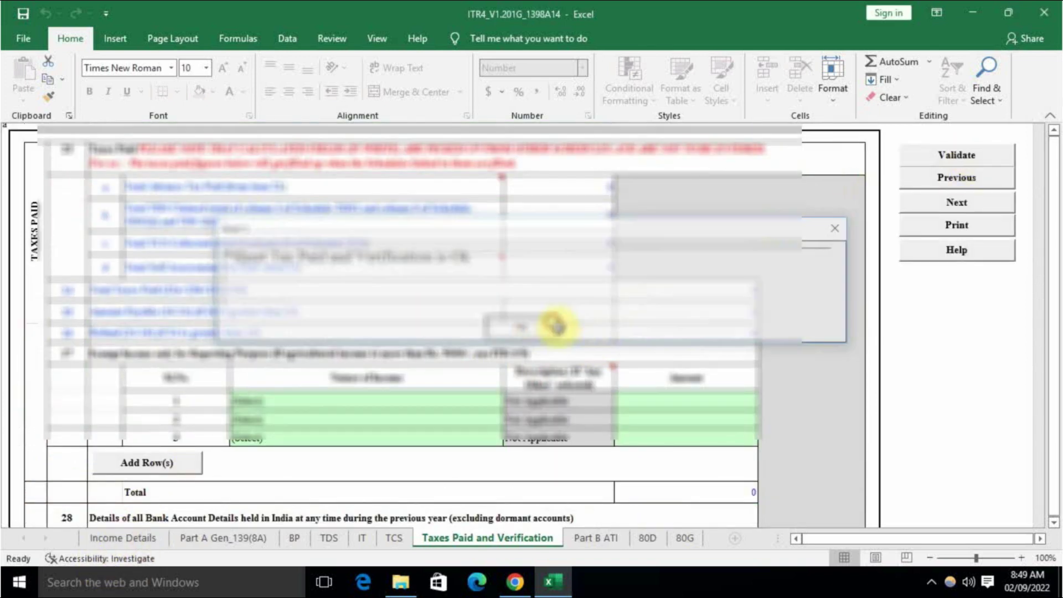
{"action": "left_click", "coordinate": [548, 327]}
Calculate the tax again from the Income Details sheet and look over its Part B gross total income section.
{"action": "left_click", "coordinate": [124, 536]}
{"action": "left_click", "coordinate": [895, 198]}
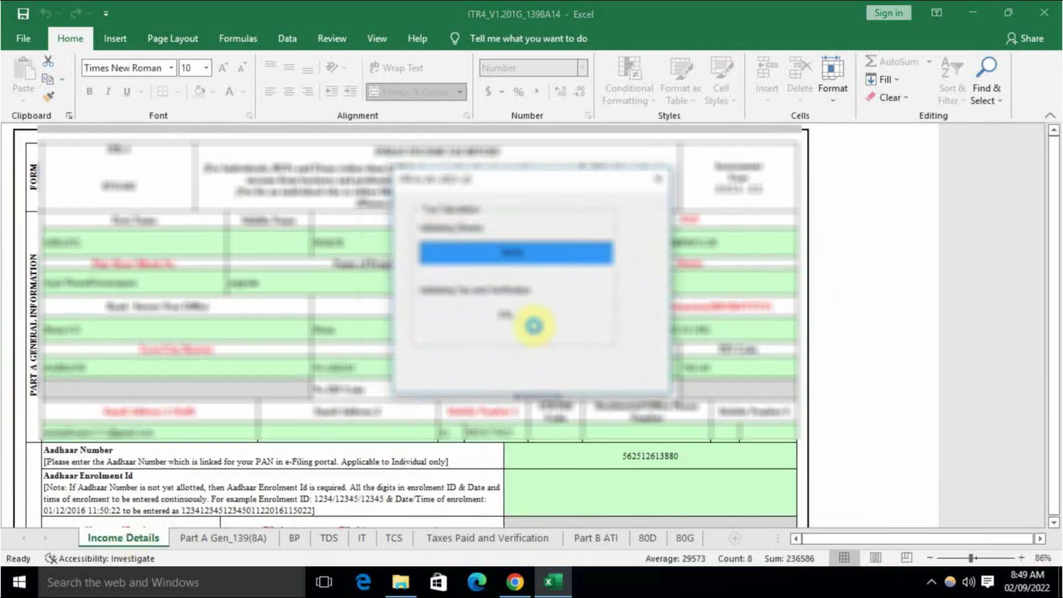
{"action": "left_click", "coordinate": [537, 331]}
{"action": "scroll", "coordinate": [544, 280], "scroll_direction": "down", "scroll_amount": 15}
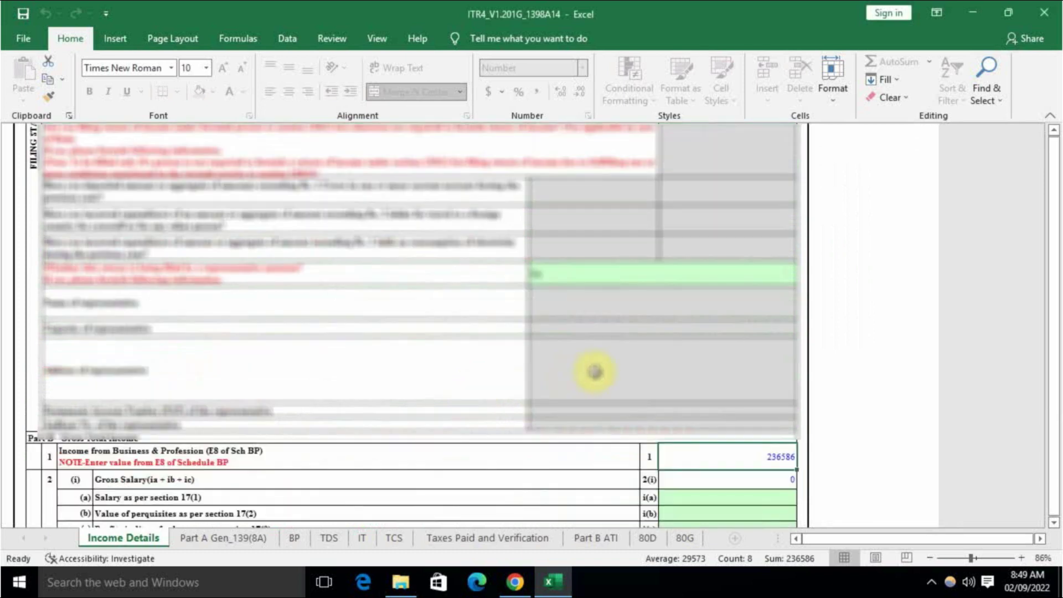
{"action": "scroll", "coordinate": [664, 344], "scroll_direction": "up", "scroll_amount": 10}
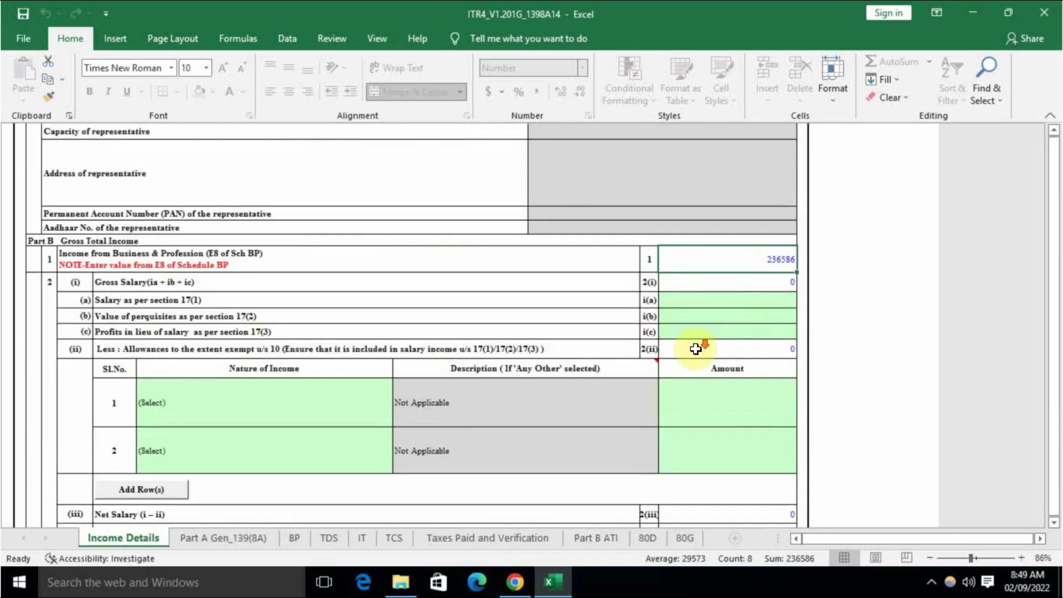
Look over the deductions and tax computation in Income Details, plus the presumptive income sections of schedule BP.
{"action": "scroll", "coordinate": [696, 349], "scroll_direction": "down", "scroll_amount": 8}
{"action": "scroll", "coordinate": [719, 344], "scroll_direction": "down", "scroll_amount": 8}
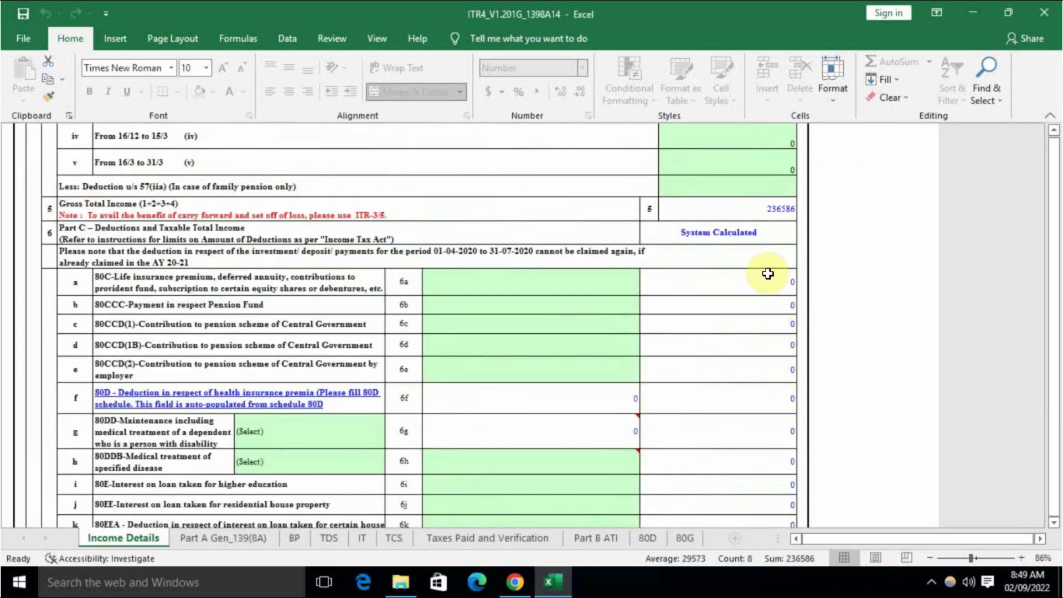
{"action": "scroll", "coordinate": [760, 288], "scroll_direction": "down", "scroll_amount": 7}
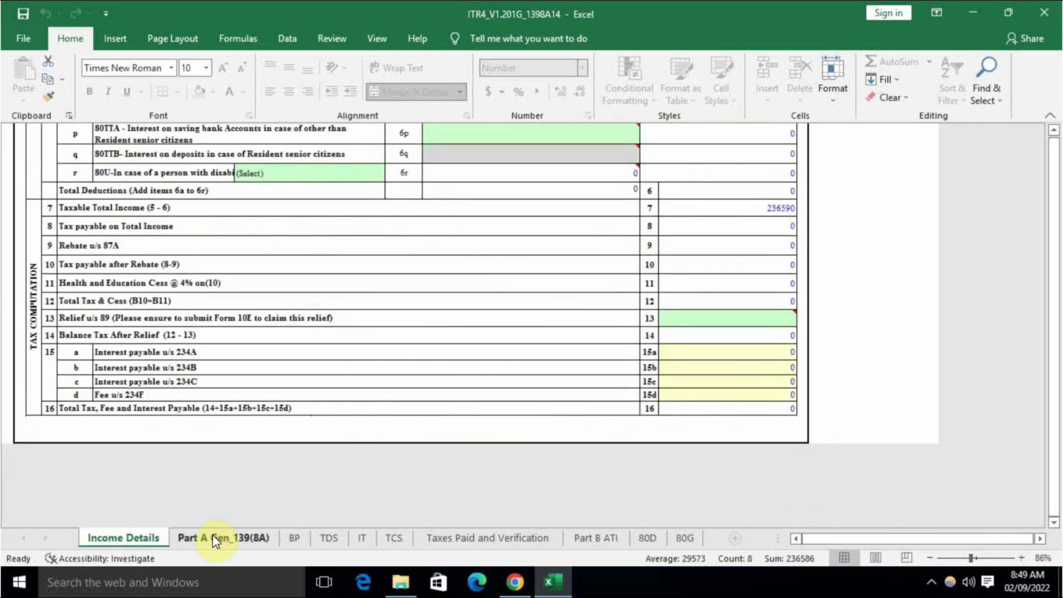
{"action": "left_click", "coordinate": [294, 537]}
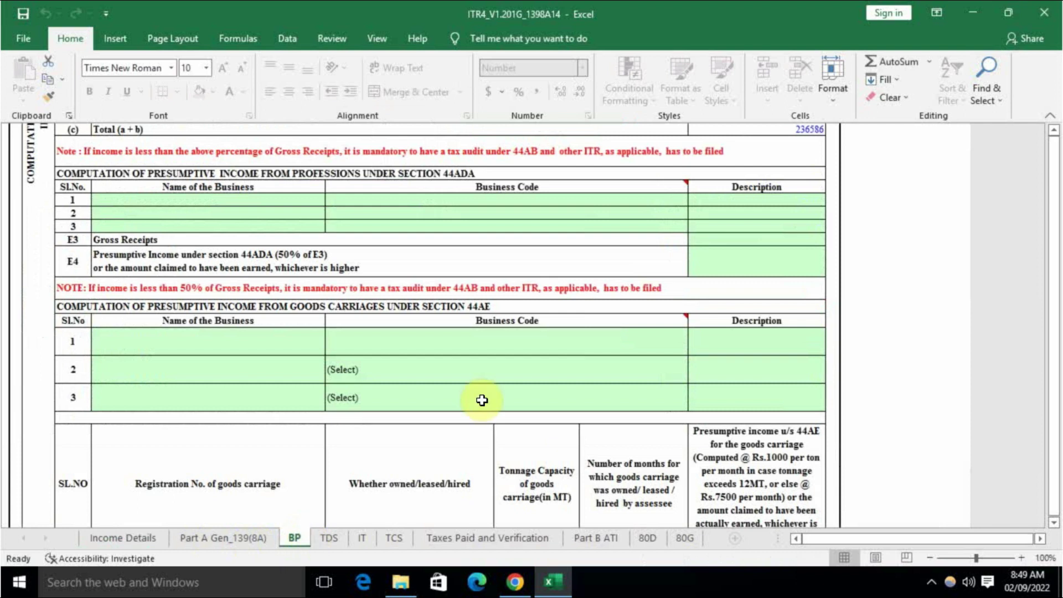
{"action": "scroll", "coordinate": [481, 382], "scroll_direction": "down", "scroll_amount": 3}
{"action": "scroll", "coordinate": [366, 465], "scroll_direction": "up", "scroll_amount": 3}
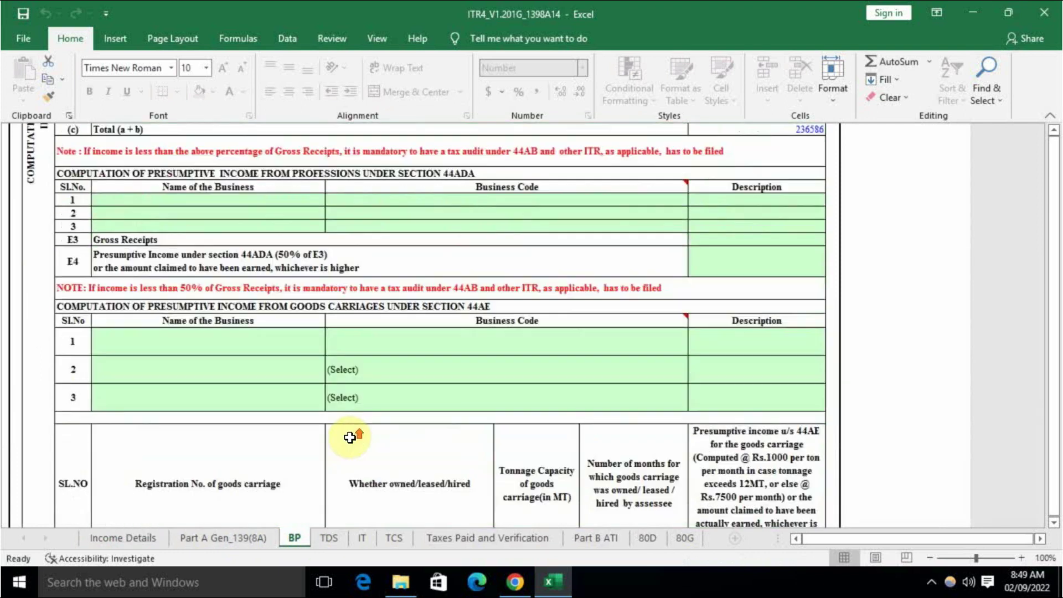
{"action": "scroll", "coordinate": [350, 437], "scroll_direction": "up", "scroll_amount": 3}
Examine the updated income and tax payable computation in Part B ATI and check the 80D and 80G schedules.
{"action": "left_click", "coordinate": [595, 538]}
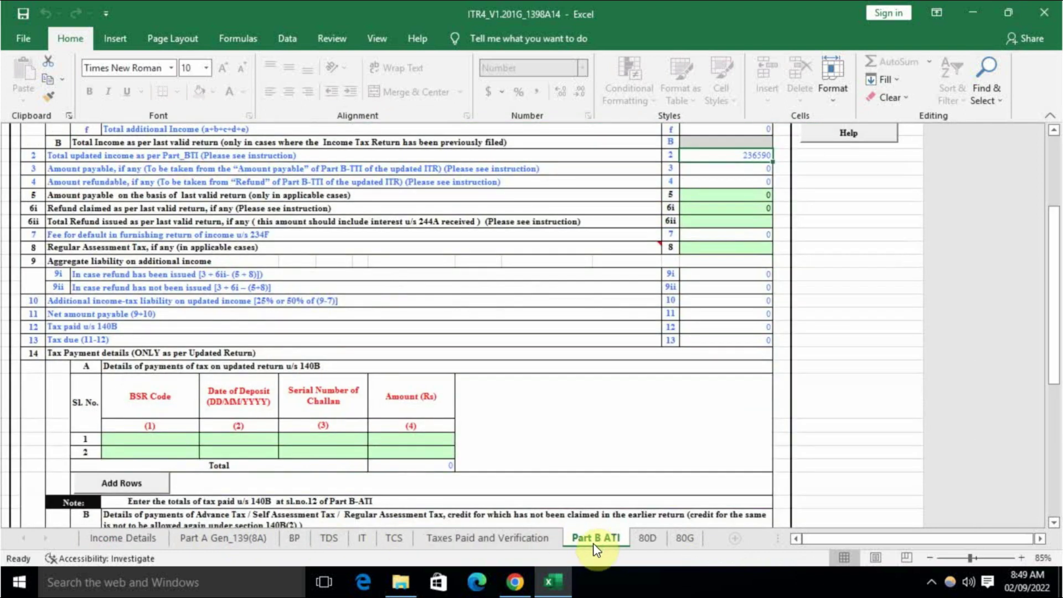
{"action": "scroll", "coordinate": [615, 528], "scroll_direction": "up", "scroll_amount": 3}
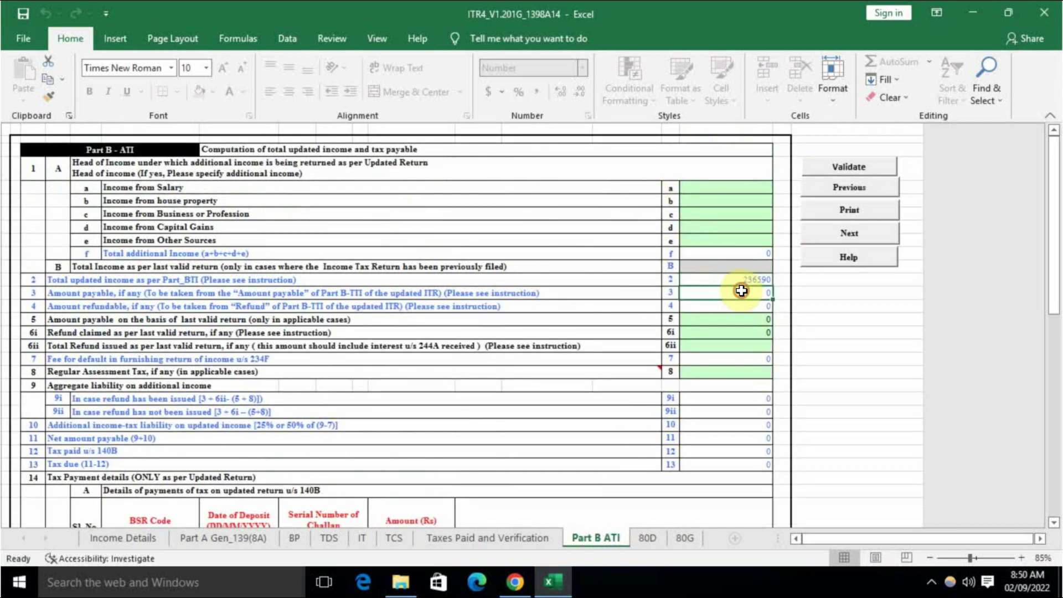
{"action": "scroll", "coordinate": [740, 311], "scroll_direction": "down", "scroll_amount": 3}
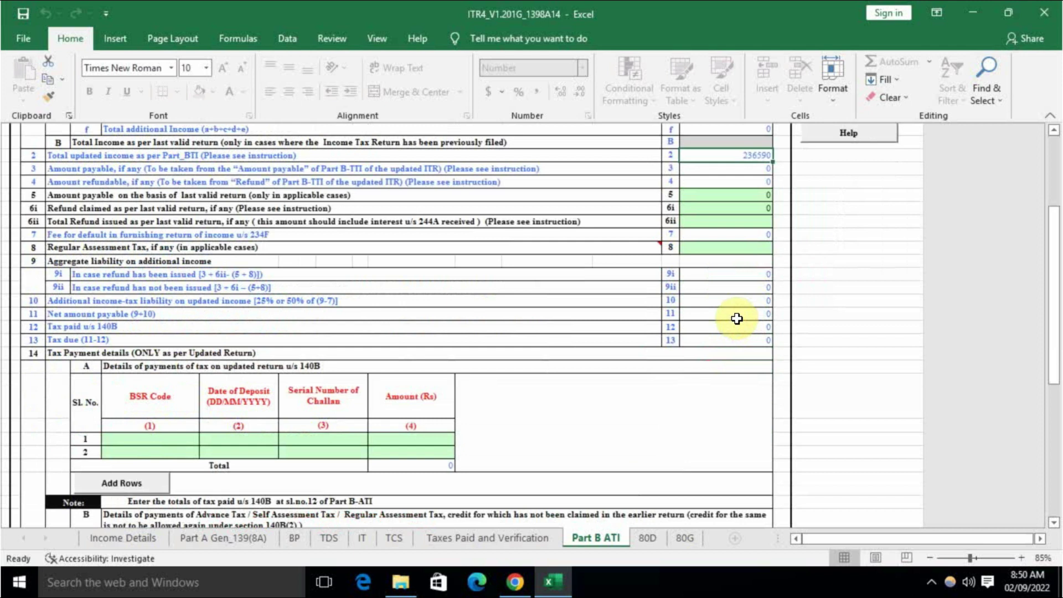
{"action": "scroll", "coordinate": [726, 327], "scroll_direction": "down", "scroll_amount": 3}
{"action": "scroll", "coordinate": [724, 327], "scroll_direction": "up", "scroll_amount": 5}
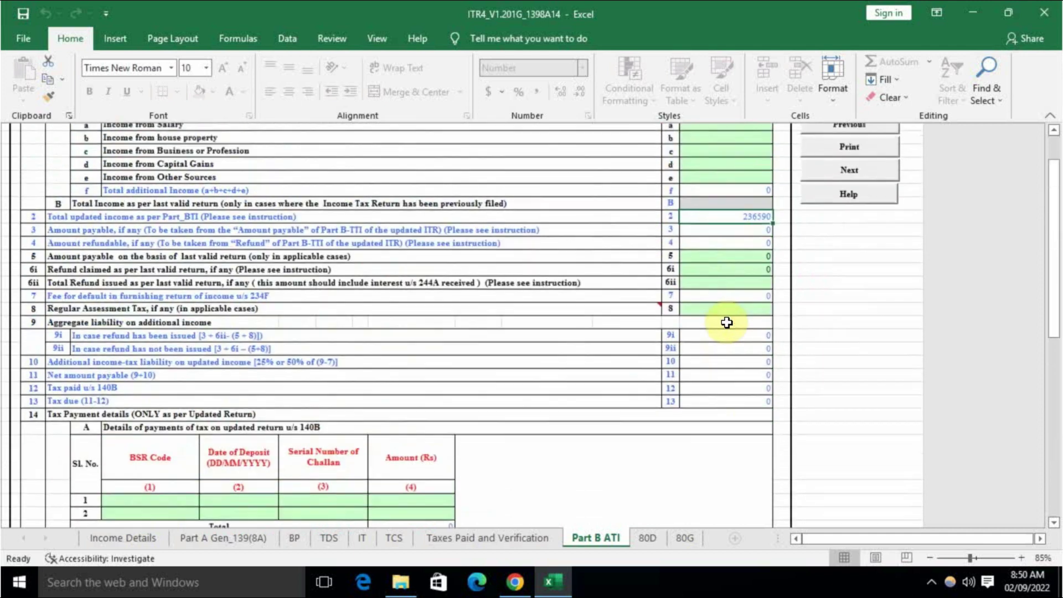
{"action": "scroll", "coordinate": [728, 312], "scroll_direction": "down", "scroll_amount": 10}
{"action": "scroll", "coordinate": [725, 312], "scroll_direction": "down", "scroll_amount": 4}
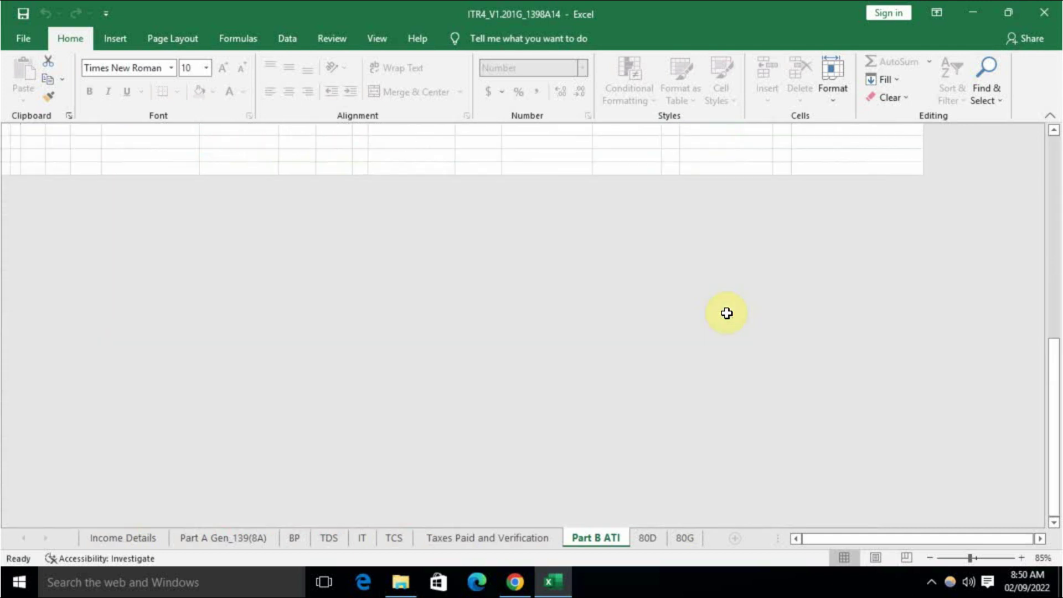
{"action": "scroll", "coordinate": [574, 387], "scroll_direction": "up", "scroll_amount": 12}
{"action": "scroll", "coordinate": [574, 388], "scroll_direction": "up", "scroll_amount": 1}
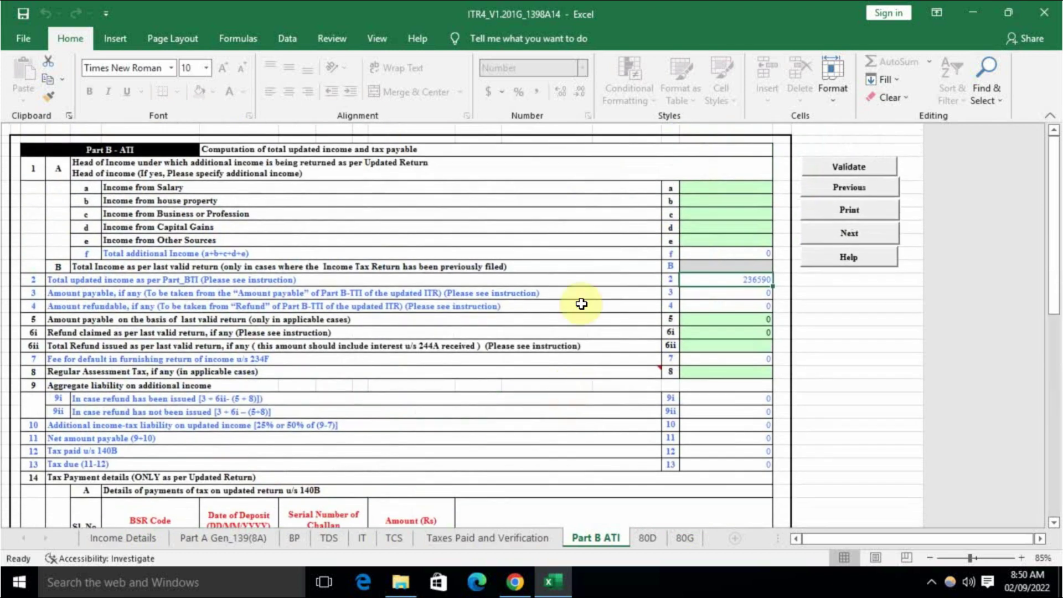
{"action": "left_click", "coordinate": [646, 538]}
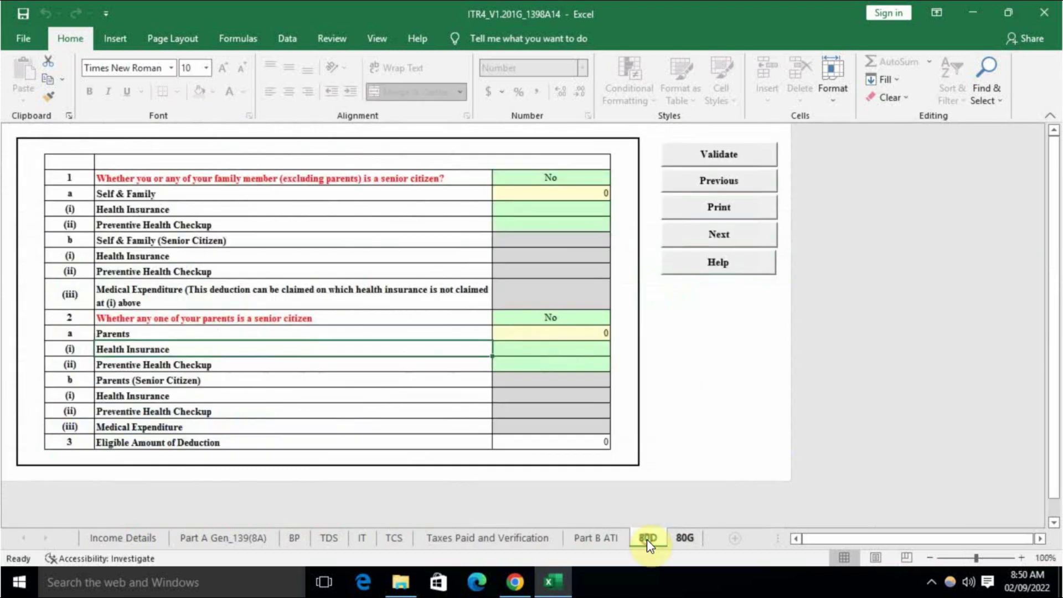
{"action": "left_click", "coordinate": [686, 539]}
{"action": "left_click", "coordinate": [619, 538]}
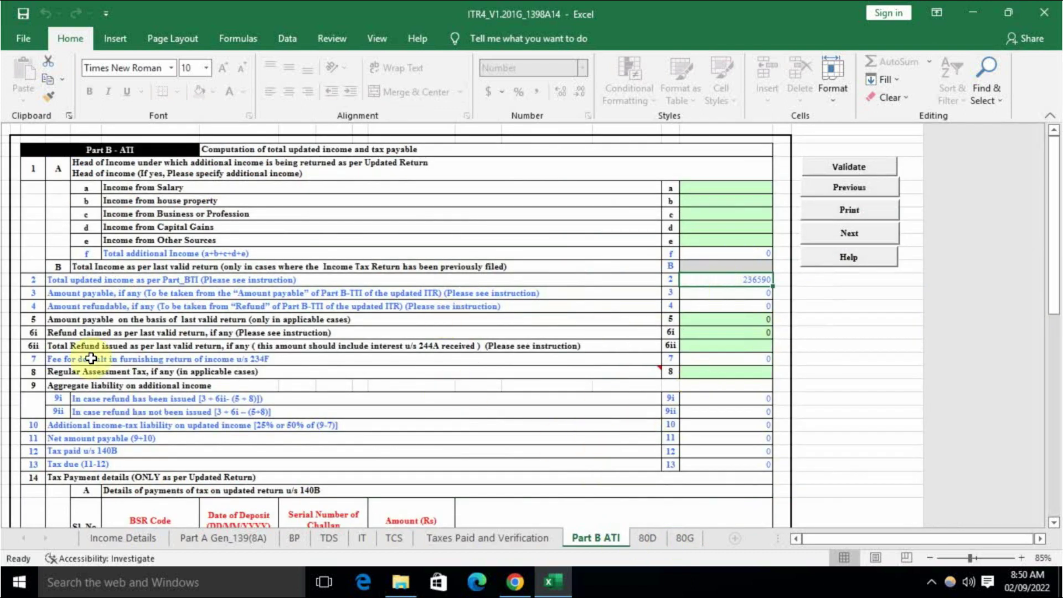
In schedule BP, set the section 44AD presumptive income at 8% of E1b to 336586.
{"action": "left_click", "coordinate": [294, 538]}
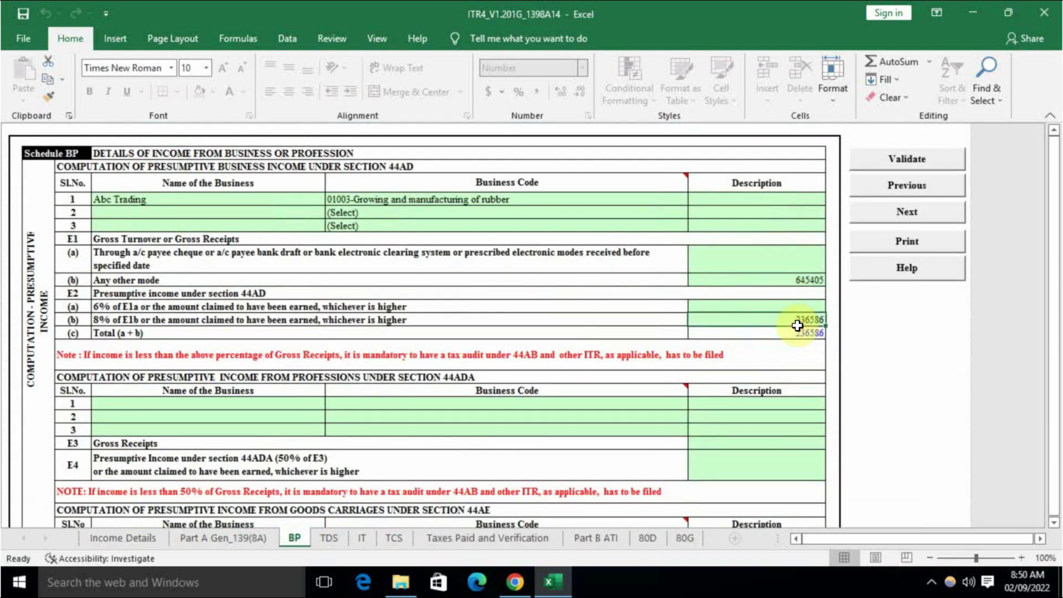
{"action": "double_click", "coordinate": [781, 319]}
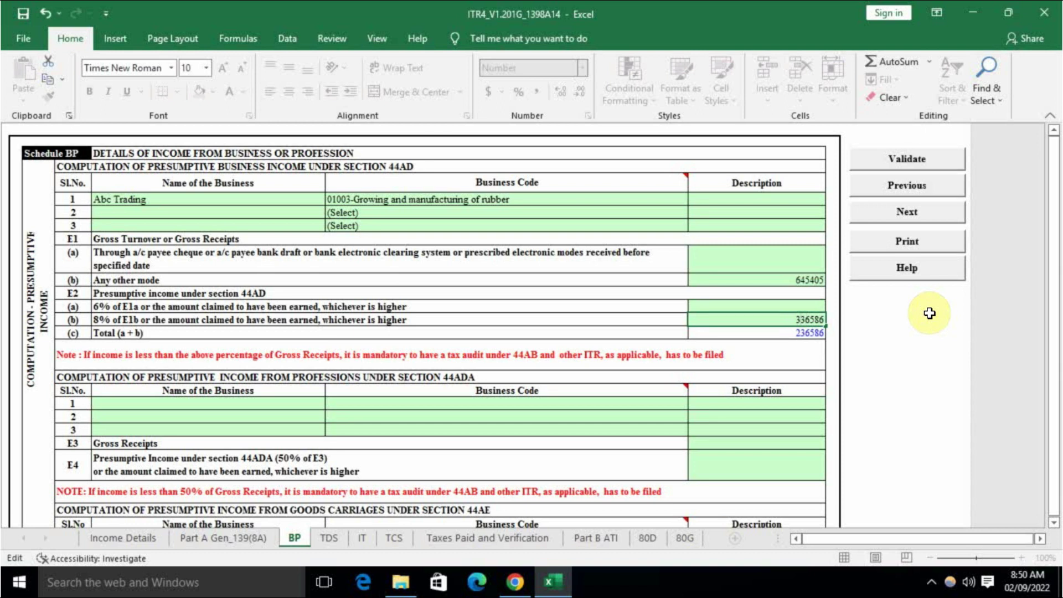
{"action": "left_click", "coordinate": [802, 261]}
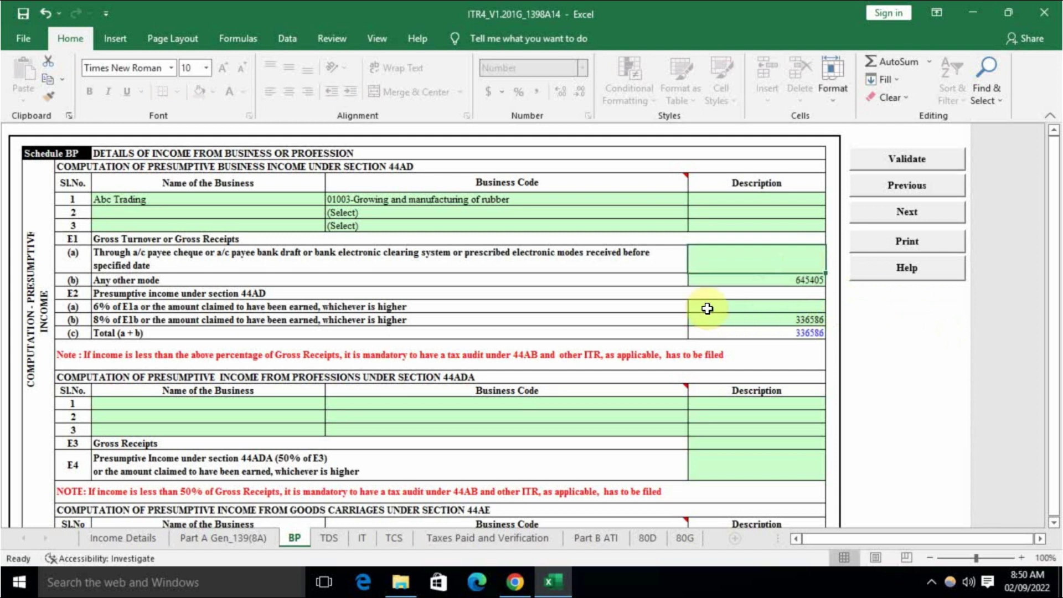
Recalculate the tax from the Income Details sheet and dismiss the calculation dialog.
{"action": "left_click", "coordinate": [143, 543]}
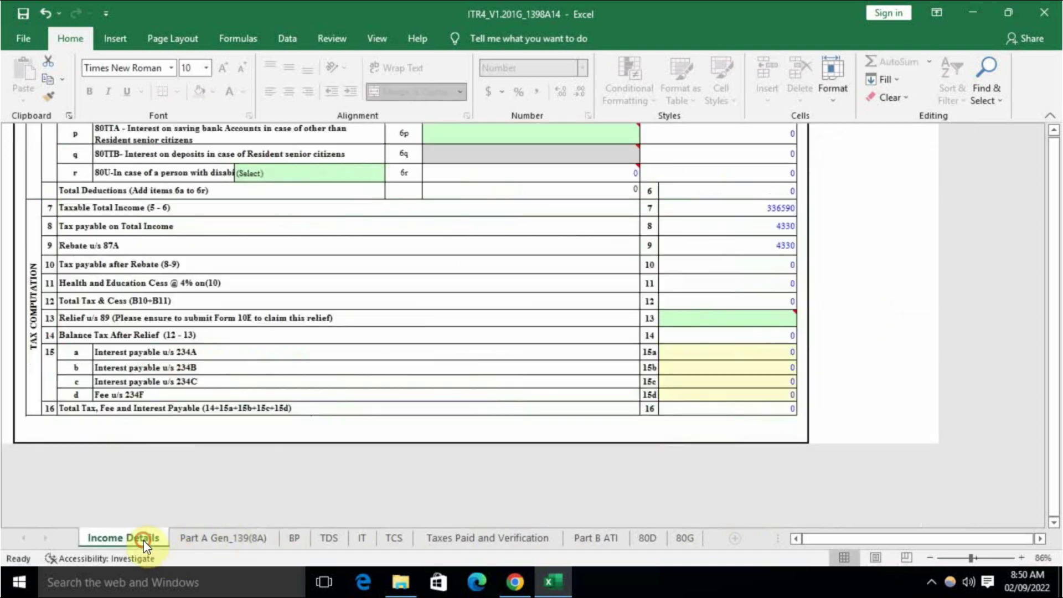
{"action": "scroll", "coordinate": [783, 308], "scroll_direction": "up", "scroll_amount": 15}
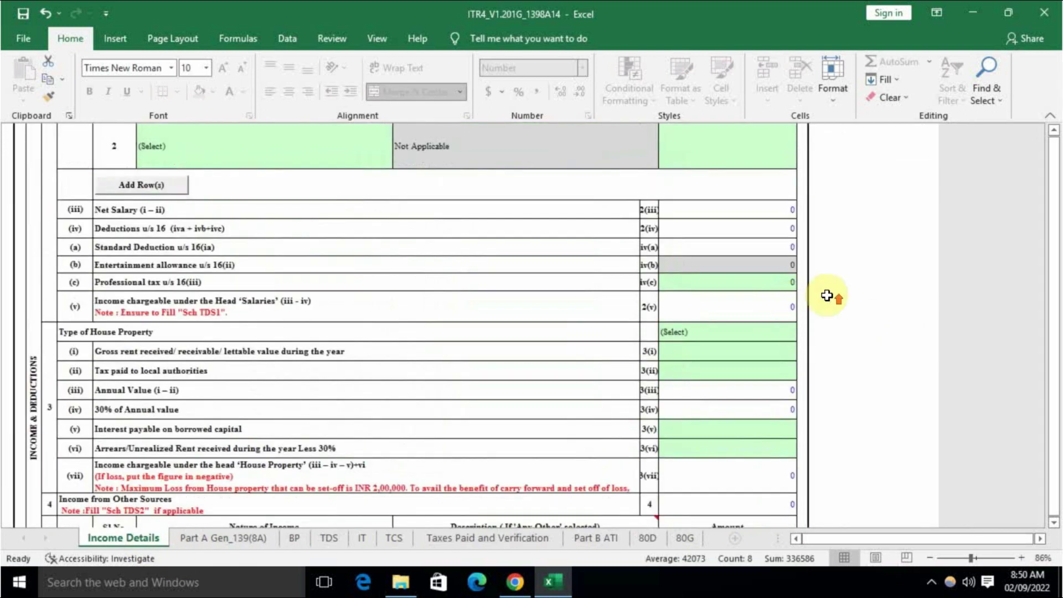
{"action": "scroll", "coordinate": [827, 297], "scroll_direction": "up", "scroll_amount": 15}
{"action": "left_click", "coordinate": [903, 200]}
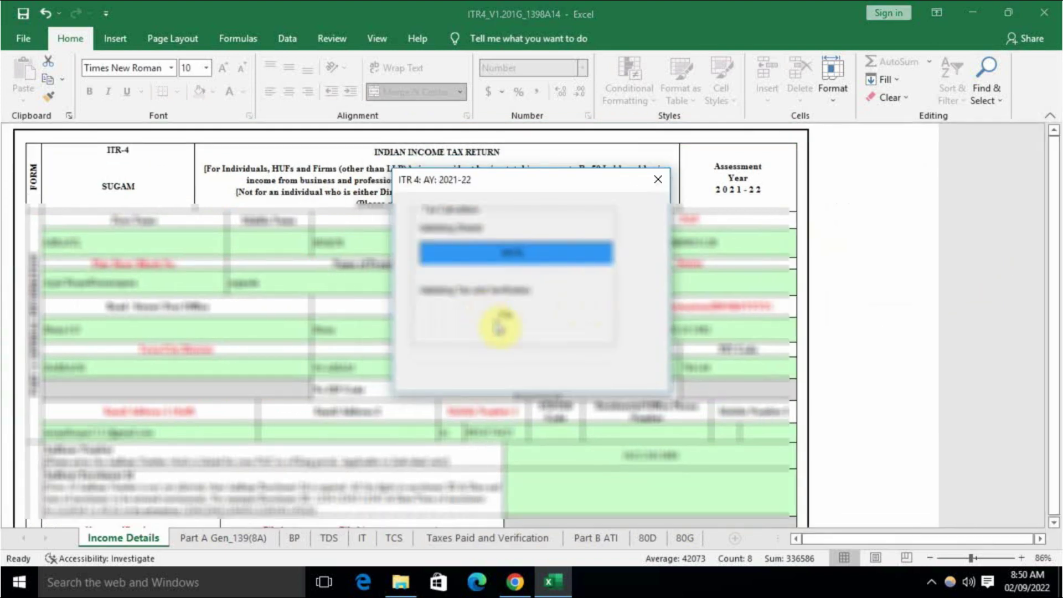
{"action": "left_click", "coordinate": [656, 340]}
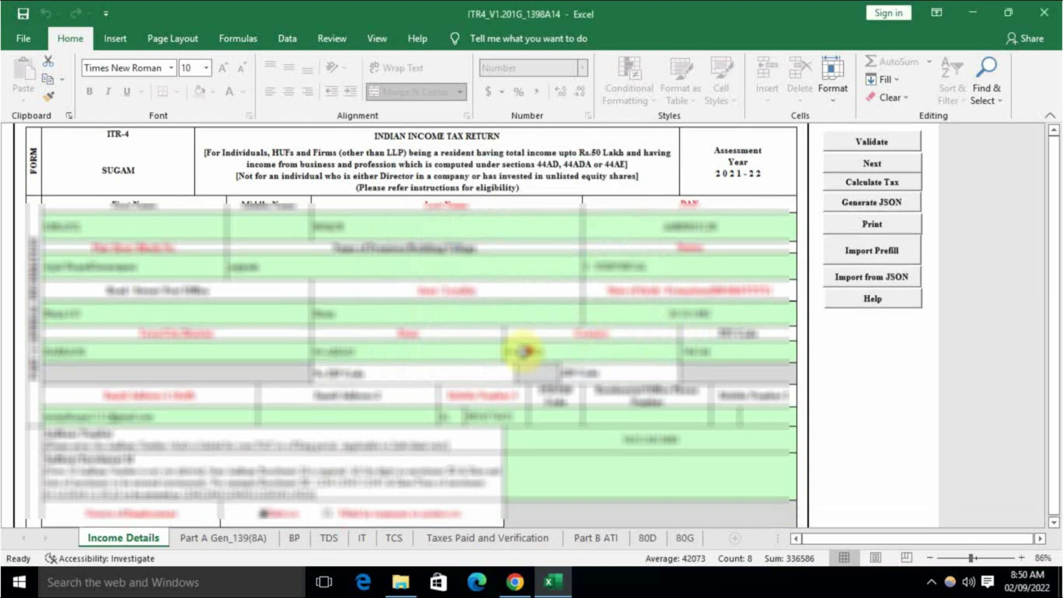
Review the gross total income, tax payable, rebate u/s 87A and fee u/s 234F on the Income Details sheet.
{"action": "scroll", "coordinate": [523, 352], "scroll_direction": "down", "scroll_amount": 20}
{"action": "scroll", "coordinate": [714, 310], "scroll_direction": "up", "scroll_amount": 15}
{"action": "scroll", "coordinate": [782, 256], "scroll_direction": "down", "scroll_amount": 13}
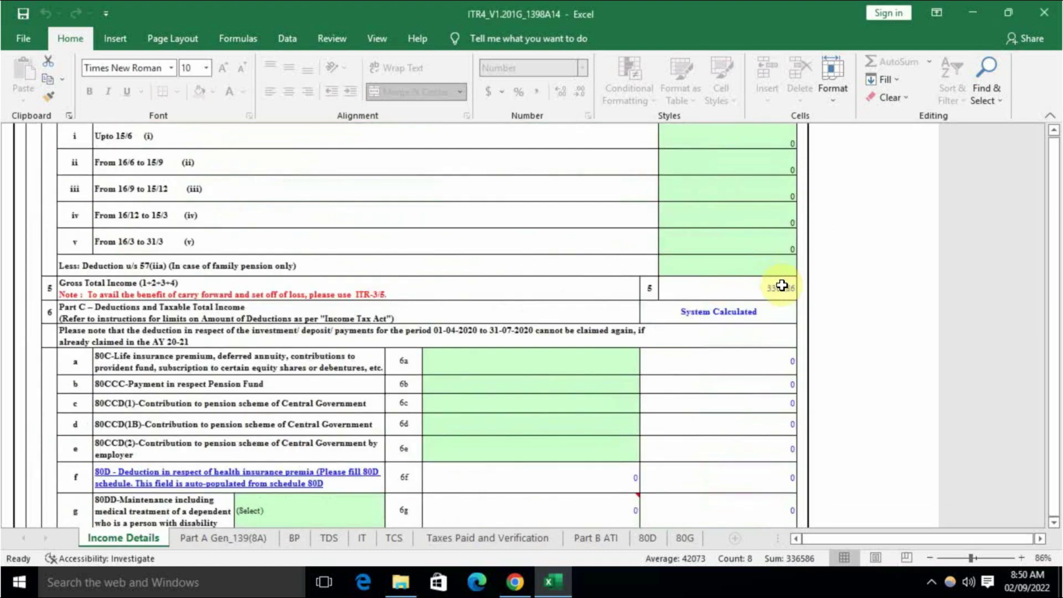
{"action": "scroll", "coordinate": [780, 282], "scroll_direction": "up", "scroll_amount": 15}
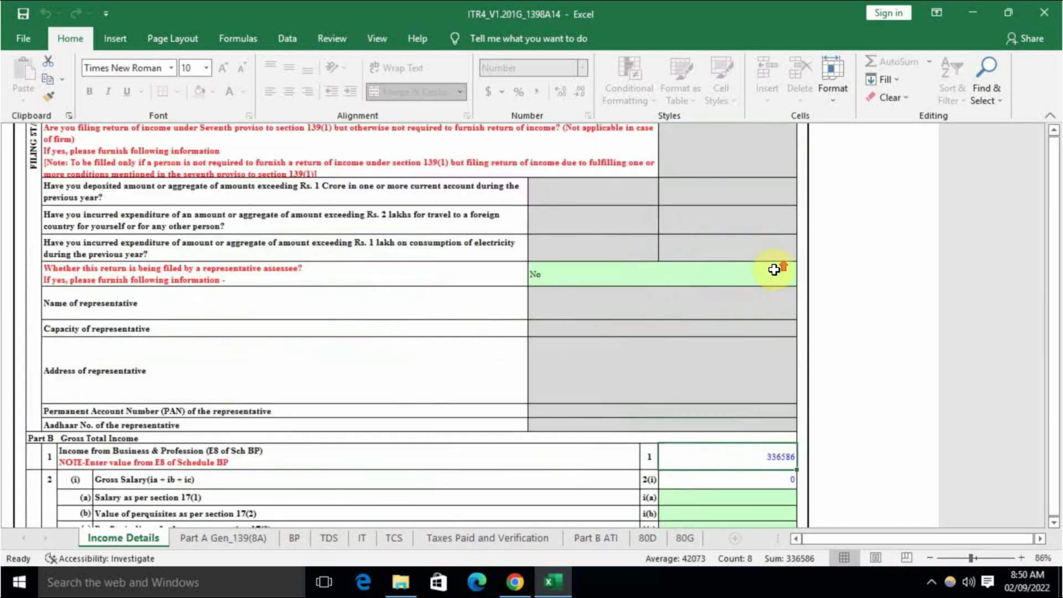
{"action": "scroll", "coordinate": [774, 269], "scroll_direction": "up", "scroll_amount": 3}
{"action": "scroll", "coordinate": [792, 334], "scroll_direction": "down", "scroll_amount": 10}
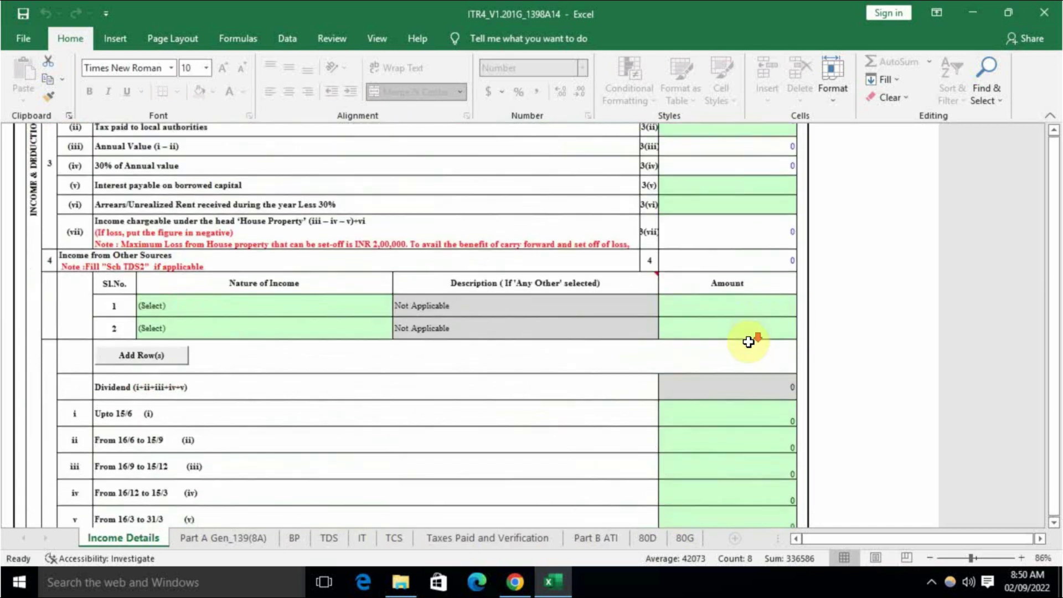
{"action": "scroll", "coordinate": [749, 342], "scroll_direction": "down", "scroll_amount": 15}
{"action": "scroll", "coordinate": [748, 341], "scroll_direction": "up", "scroll_amount": 5}
{"action": "left_click", "coordinate": [778, 253]}
{"action": "left_click", "coordinate": [783, 265]}
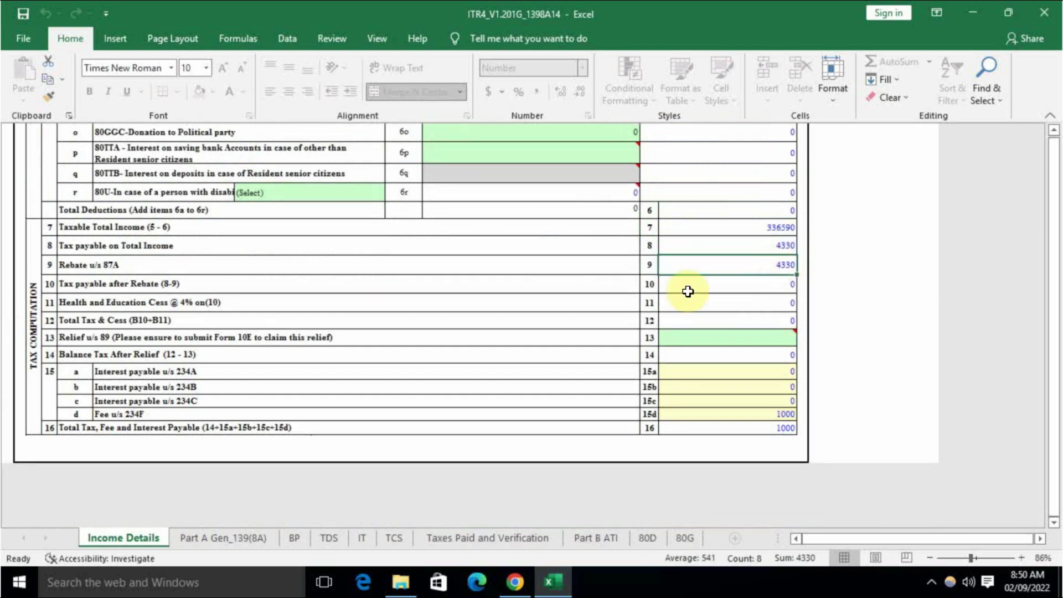
{"action": "left_click", "coordinate": [775, 413]}
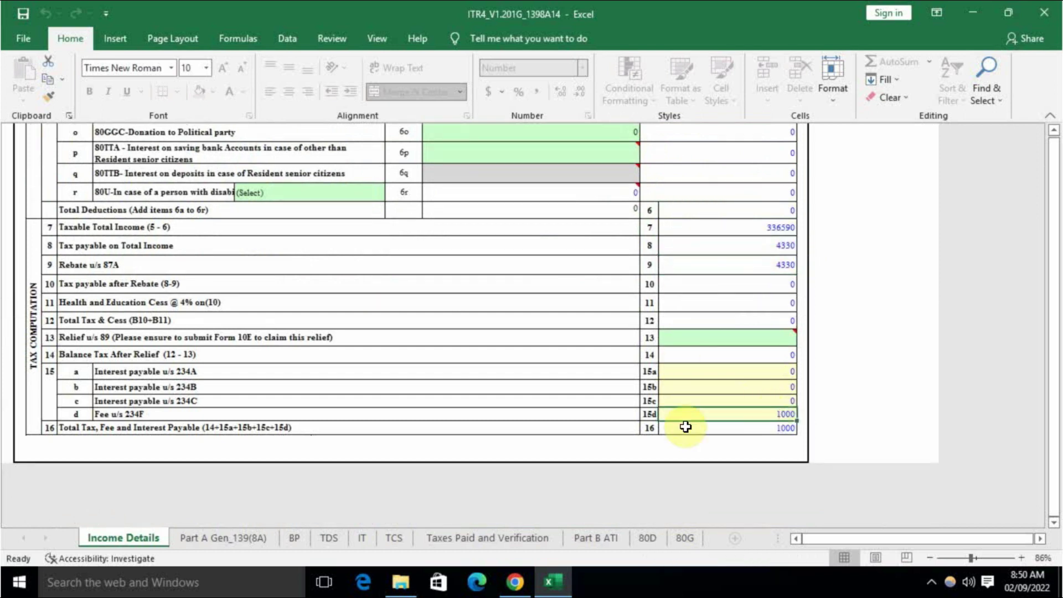
Check schedule BP and the additional income-tax liability in Part B ATI, and glance over schedules 80D and 80G.
{"action": "left_click", "coordinate": [240, 536]}
{"action": "left_click", "coordinate": [296, 539]}
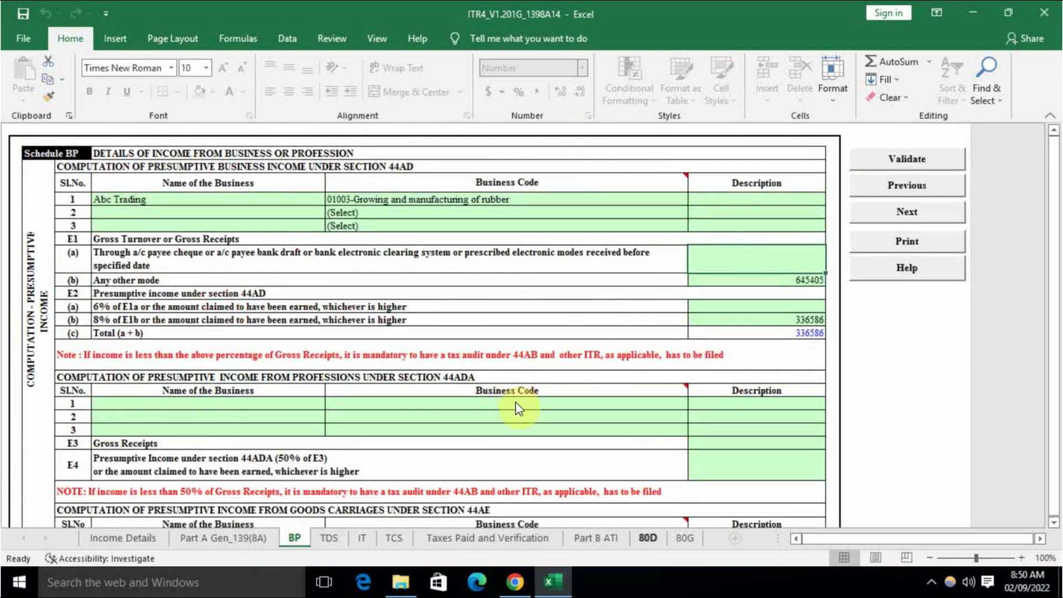
{"action": "scroll", "coordinate": [764, 327], "scroll_direction": "down", "scroll_amount": 2}
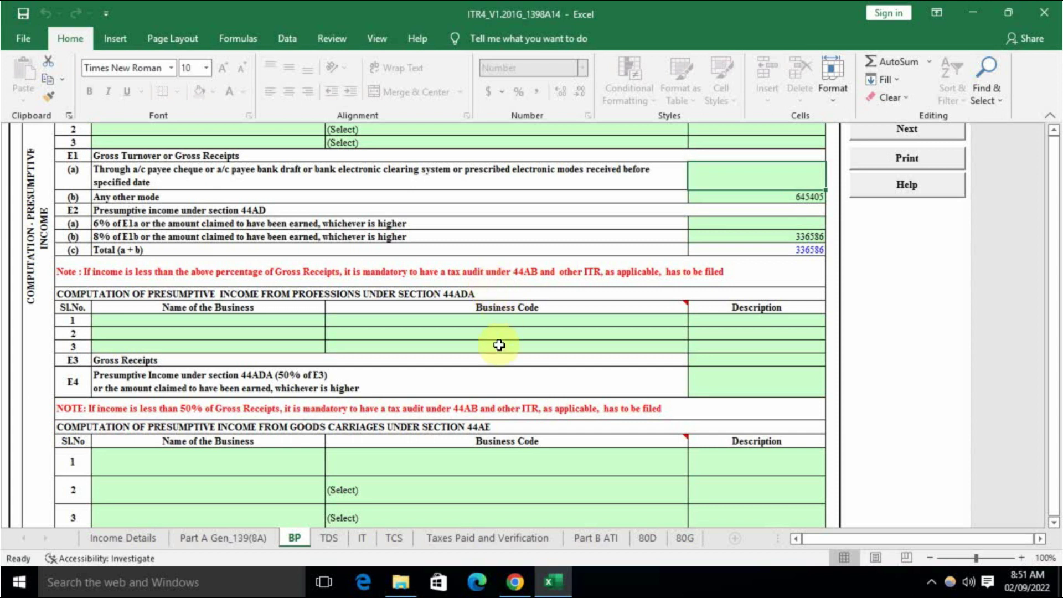
{"action": "key", "text": "ctrl+Page_Down"}
{"action": "left_click", "coordinate": [155, 426]}
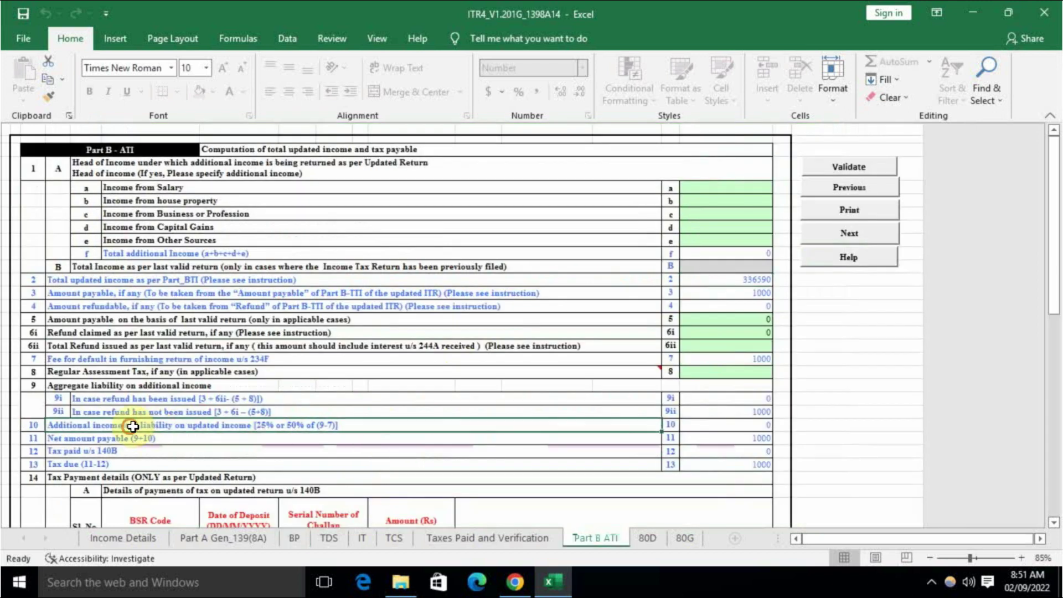
{"action": "left_click", "coordinate": [742, 427]}
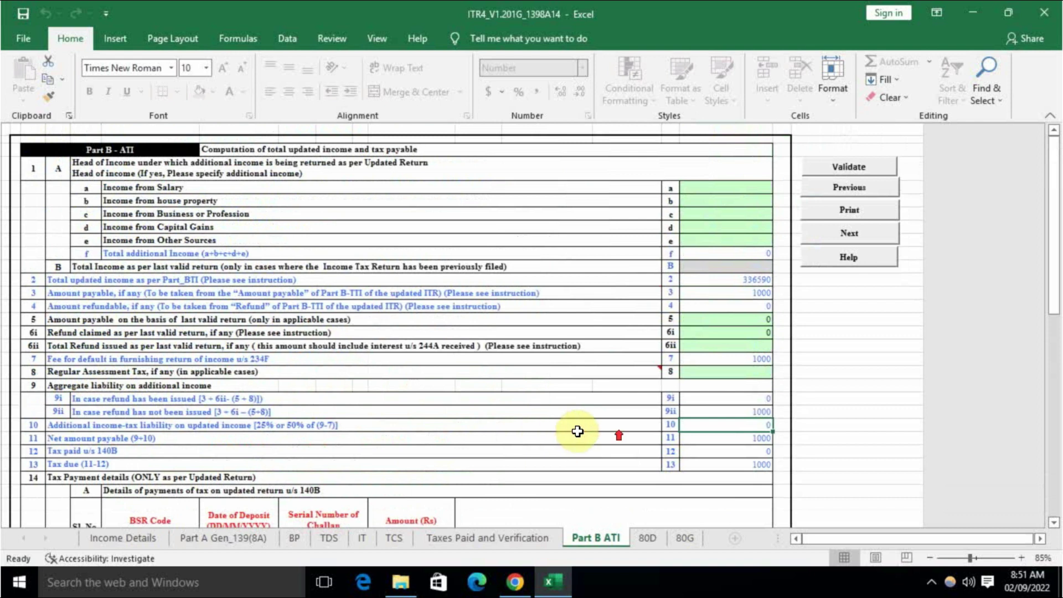
{"action": "left_click", "coordinate": [647, 538]}
{"action": "left_click", "coordinate": [684, 538]}
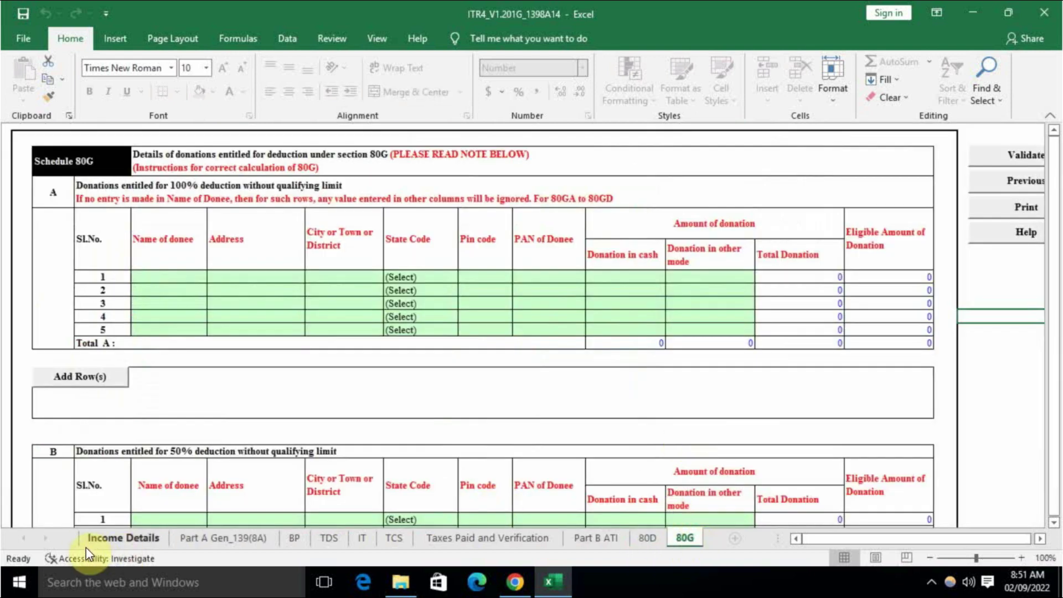
Generate the return's JSON file from the Income Details sheet and close the save alert.
{"action": "left_click", "coordinate": [87, 538]}
{"action": "scroll", "coordinate": [824, 316], "scroll_direction": "up", "scroll_amount": 15}
{"action": "scroll", "coordinate": [772, 363], "scroll_direction": "up", "scroll_amount": 20}
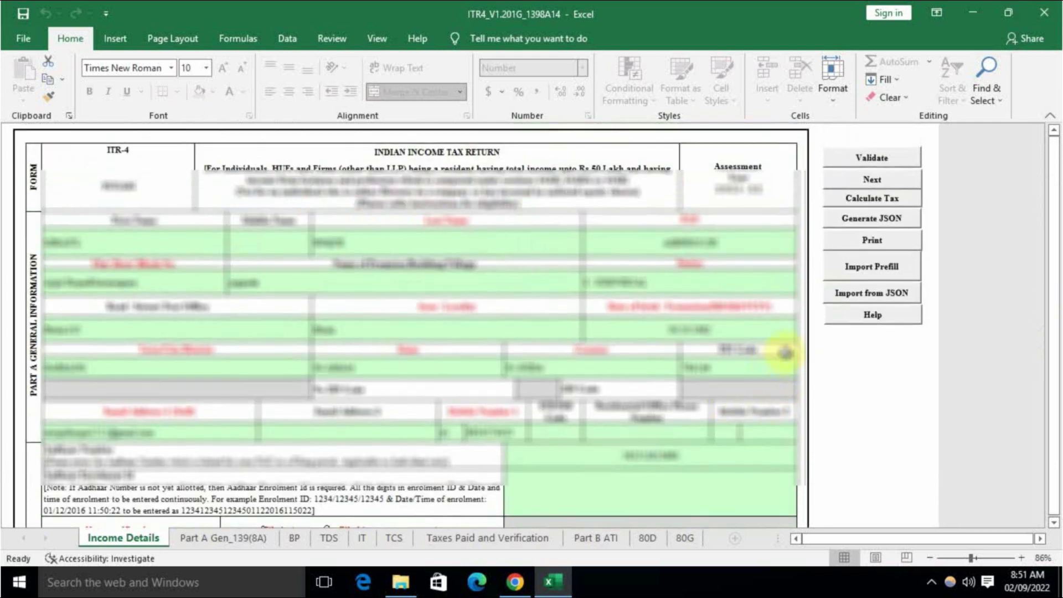
{"action": "left_click", "coordinate": [880, 220]}
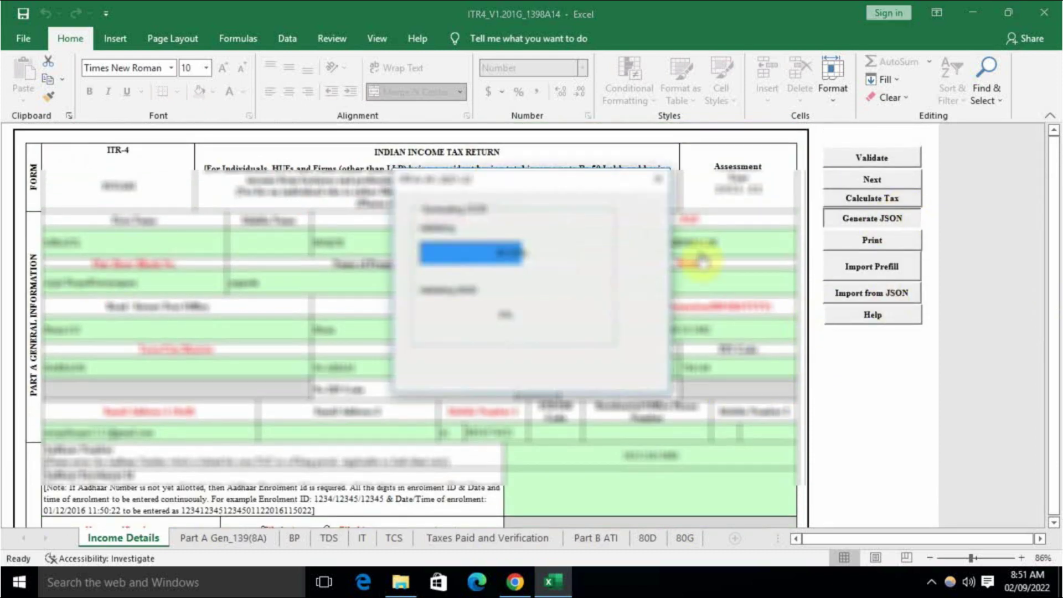
{"action": "left_click", "coordinate": [535, 311]}
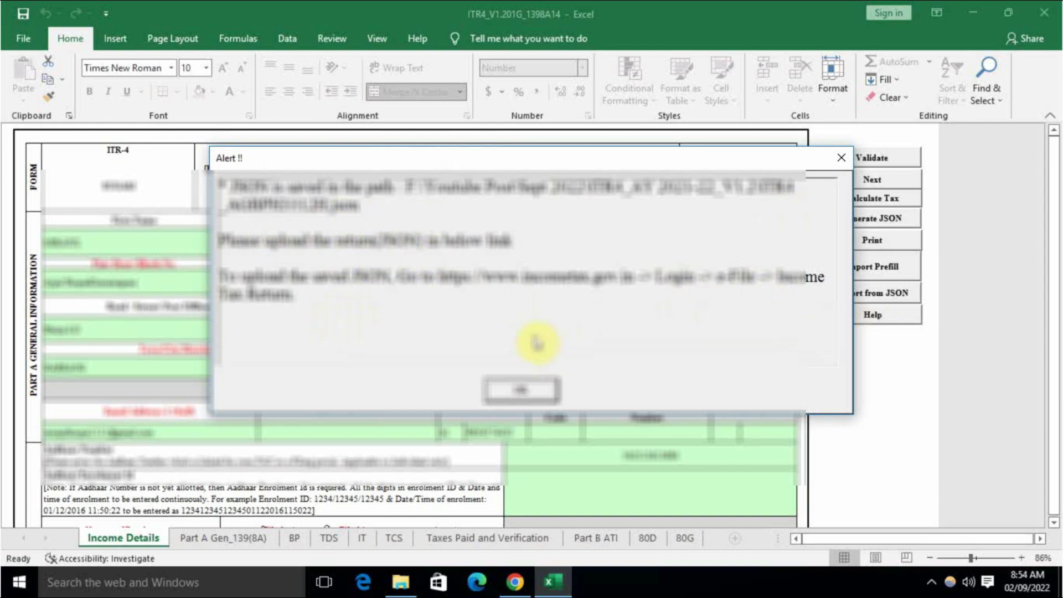
{"action": "left_click", "coordinate": [506, 388]}
Look over the Income Details deductions and the tax computation down to total tax, fee and interest payable.
{"action": "scroll", "coordinate": [505, 348], "scroll_direction": "down", "scroll_amount": 15}
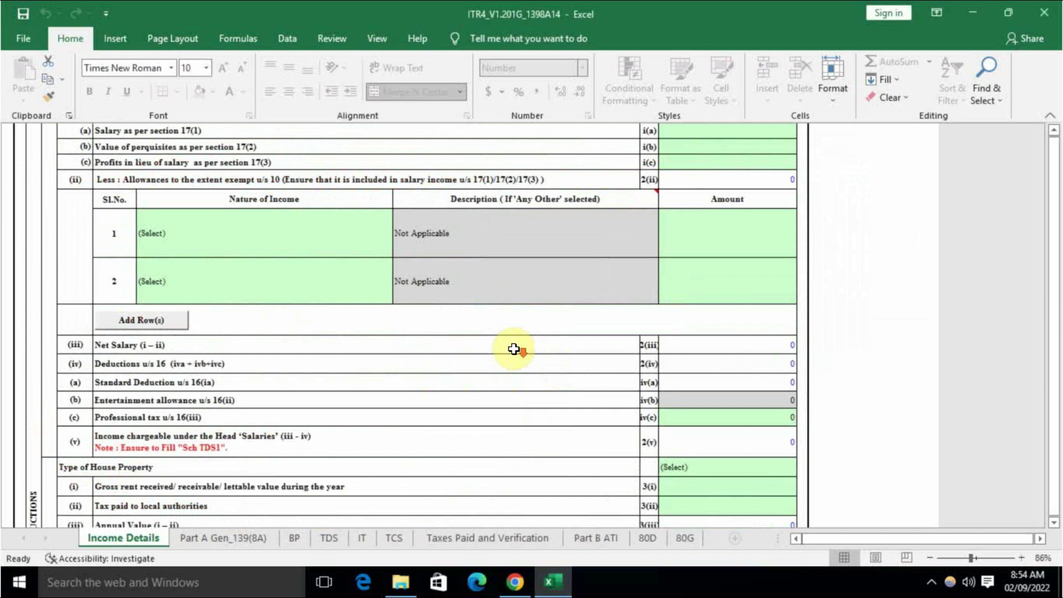
{"action": "scroll", "coordinate": [514, 348], "scroll_direction": "down", "scroll_amount": 20}
{"action": "scroll", "coordinate": [510, 409], "scroll_direction": "up", "scroll_amount": 6}
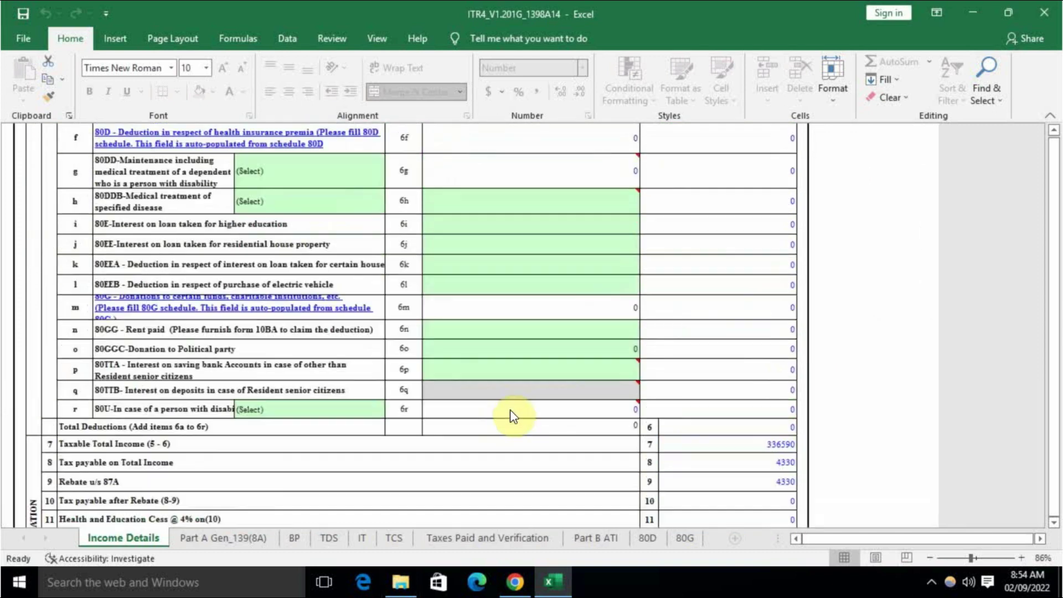
{"action": "scroll", "coordinate": [506, 409], "scroll_direction": "down", "scroll_amount": 5}
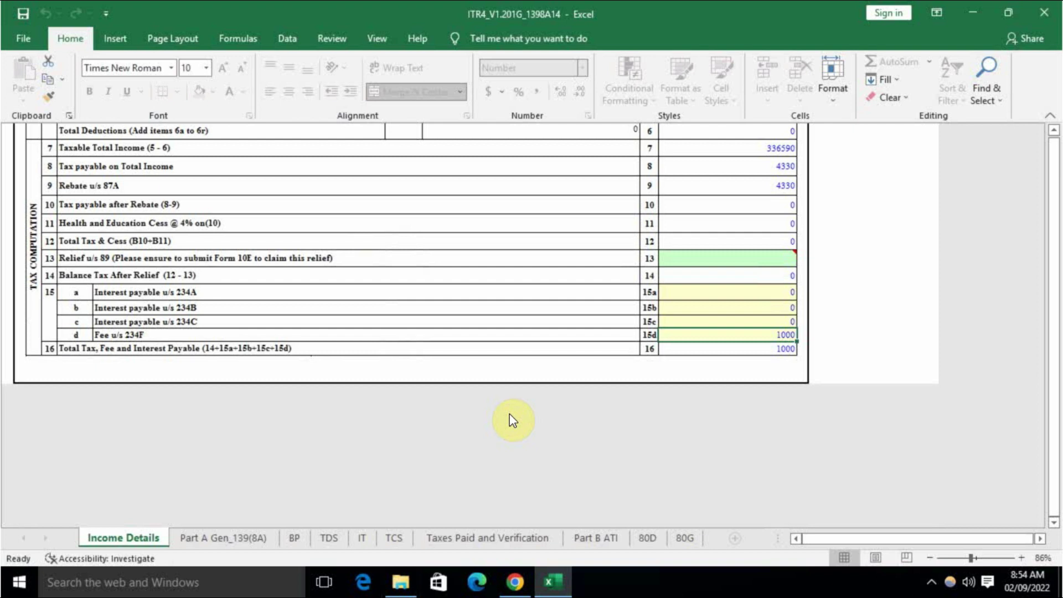
{"action": "scroll", "coordinate": [512, 421], "scroll_direction": "down", "scroll_amount": 1}
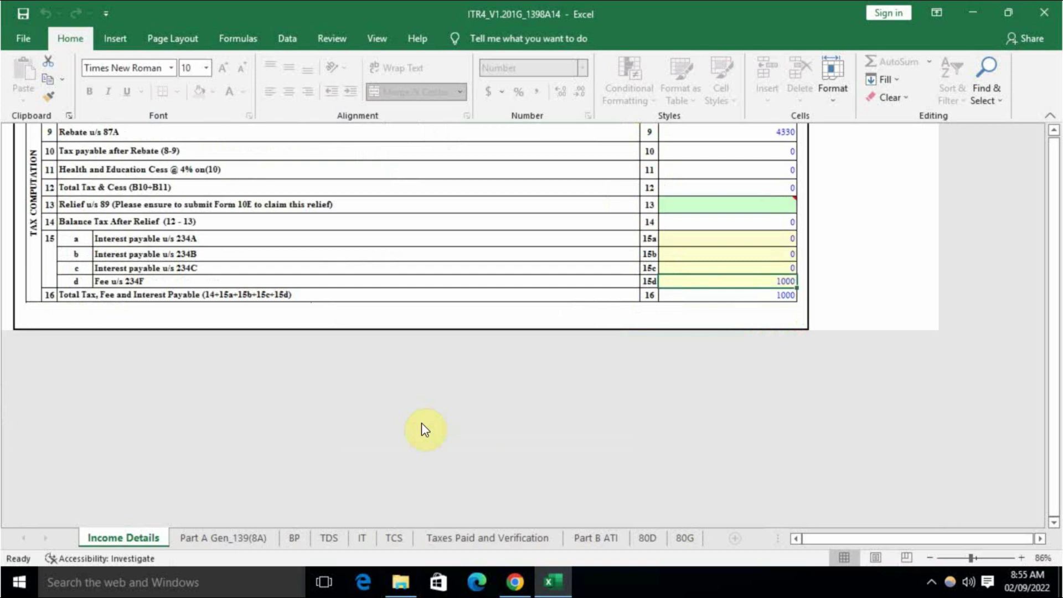